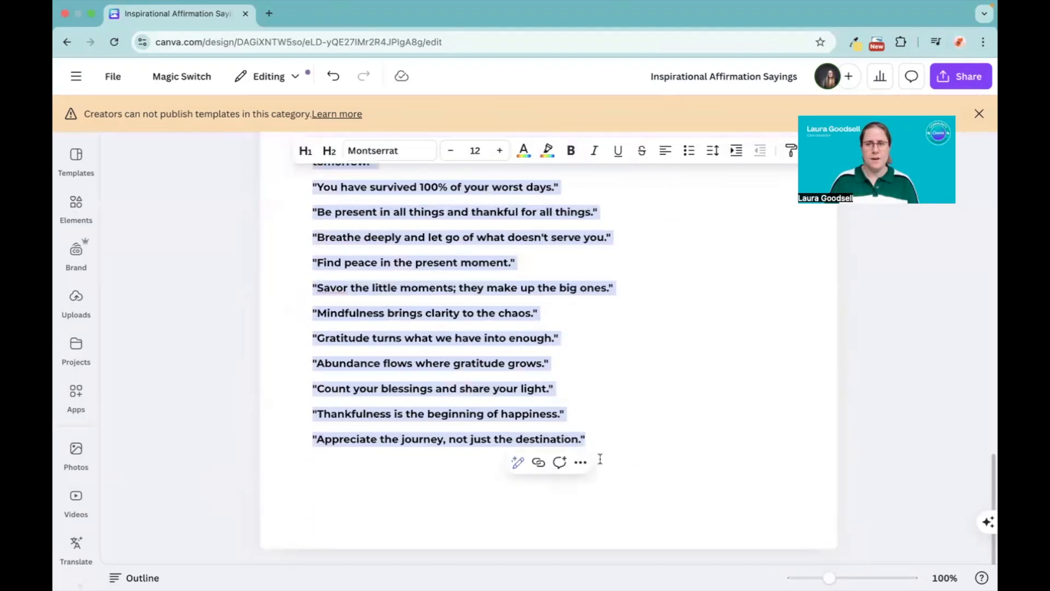
Step: Switch to Numbers and create a new spreadsheet from the Blank template
mouse_move(486, 580)
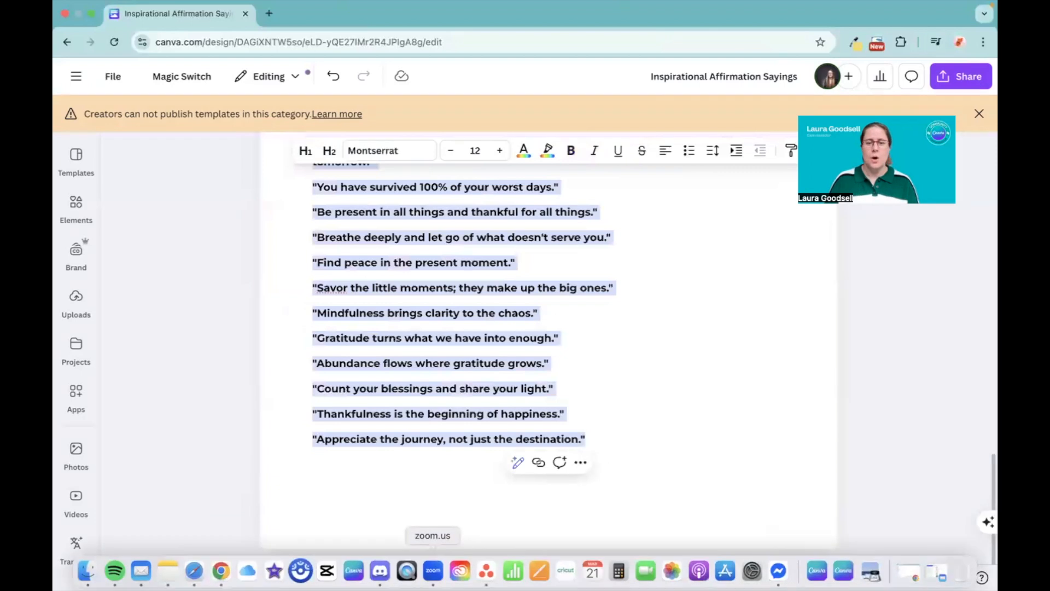
click(514, 575)
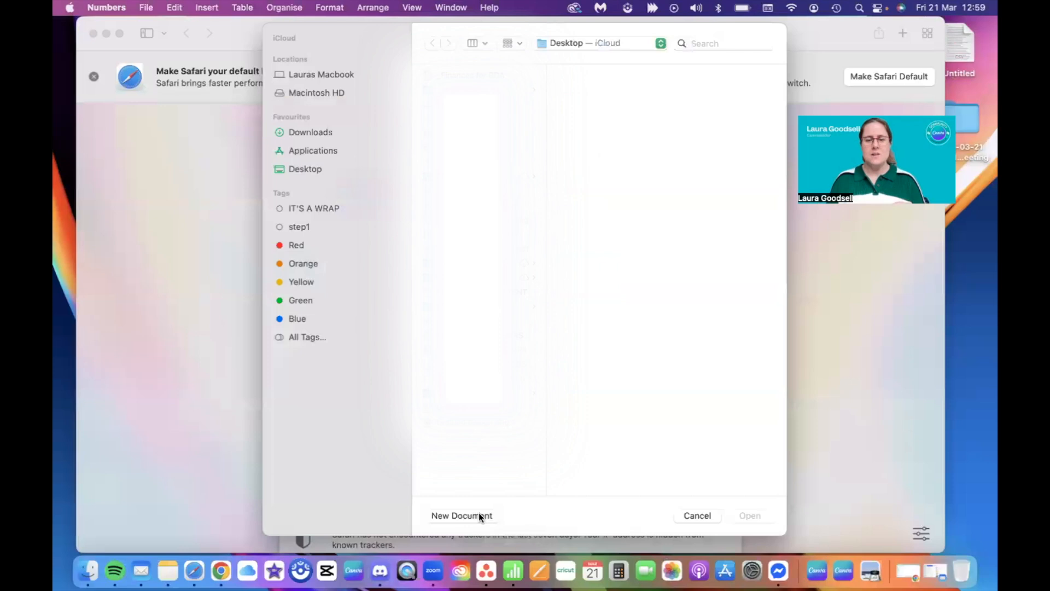
click(478, 512)
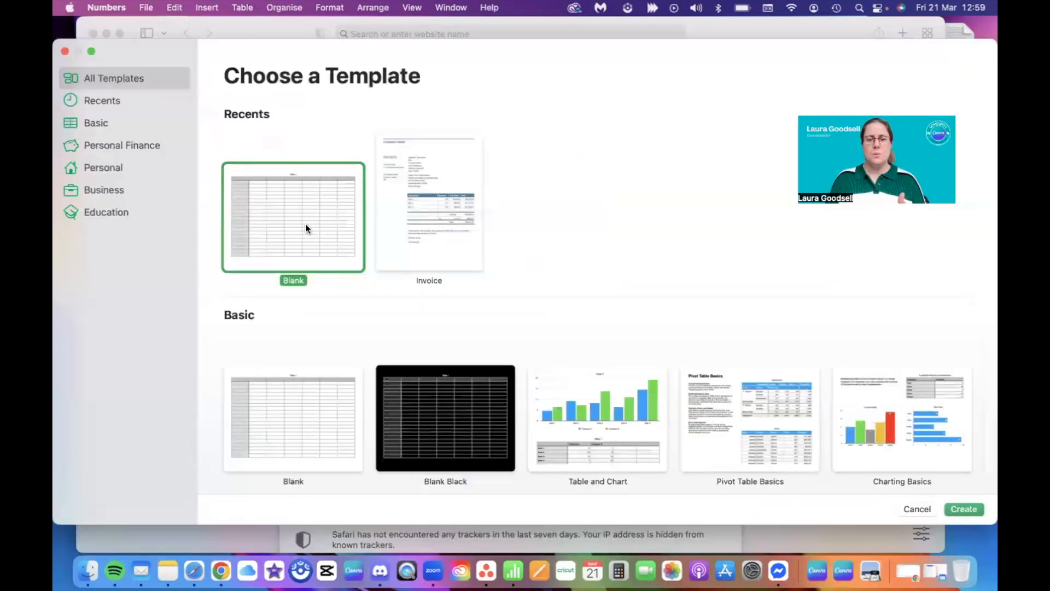
double_click(288, 215)
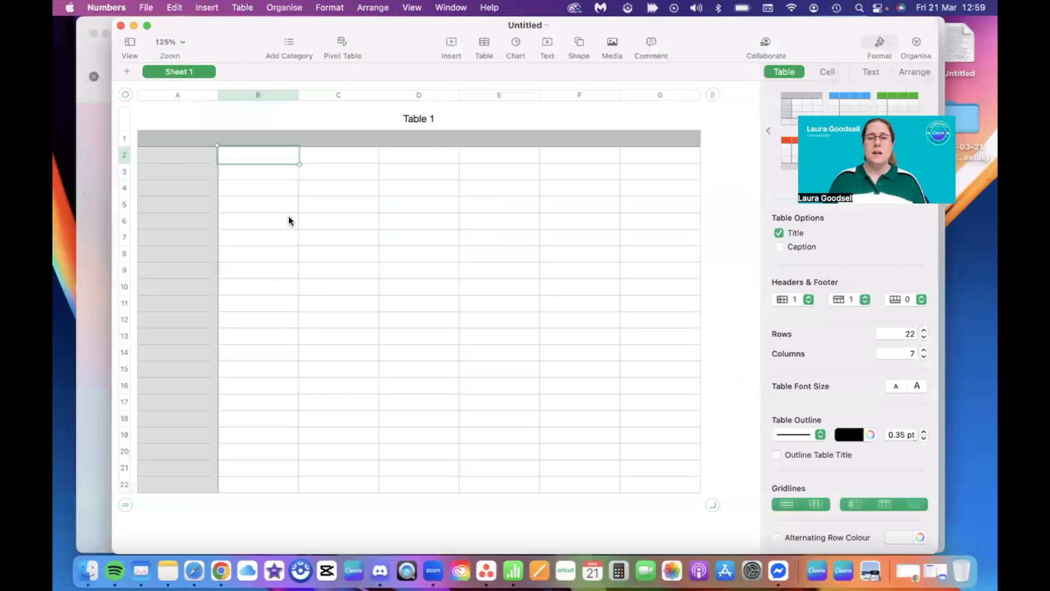
Step: Paste the copied affirmation sayings into column A starting at cell A2, and widen the column so the sayings fit
click(178, 158)
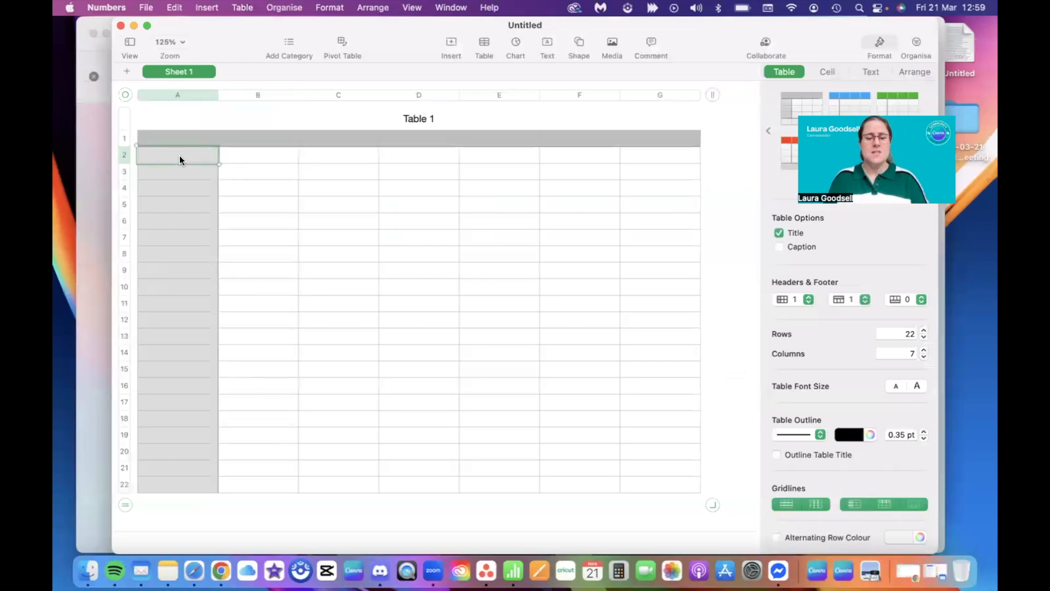
key(super+v)
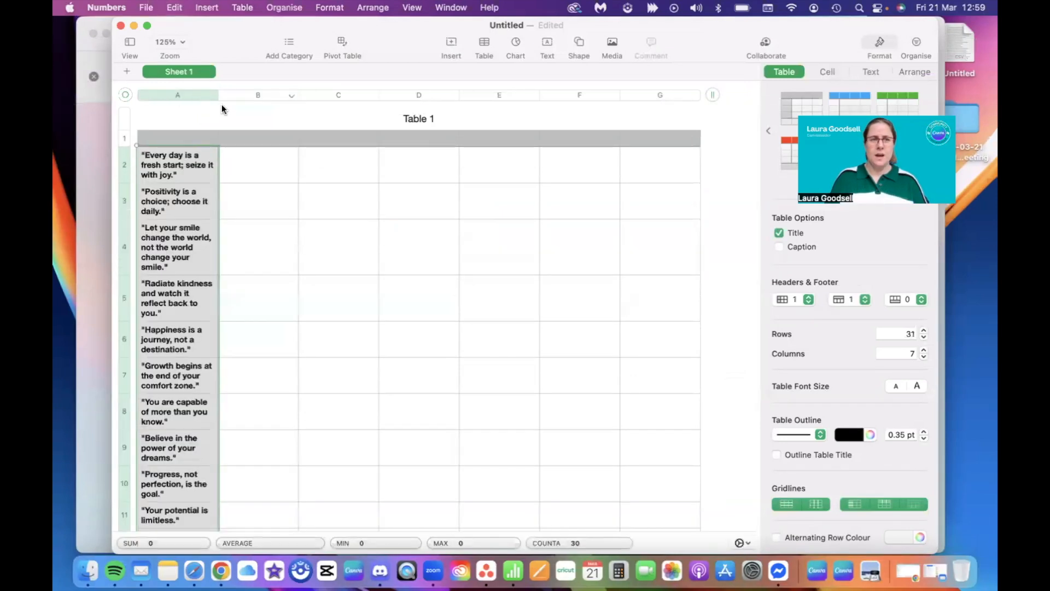
drag(218, 95, 484, 96)
scroll(219, 454, down, 1)
scroll(219, 458, down, 8)
scroll(219, 458, up, 10)
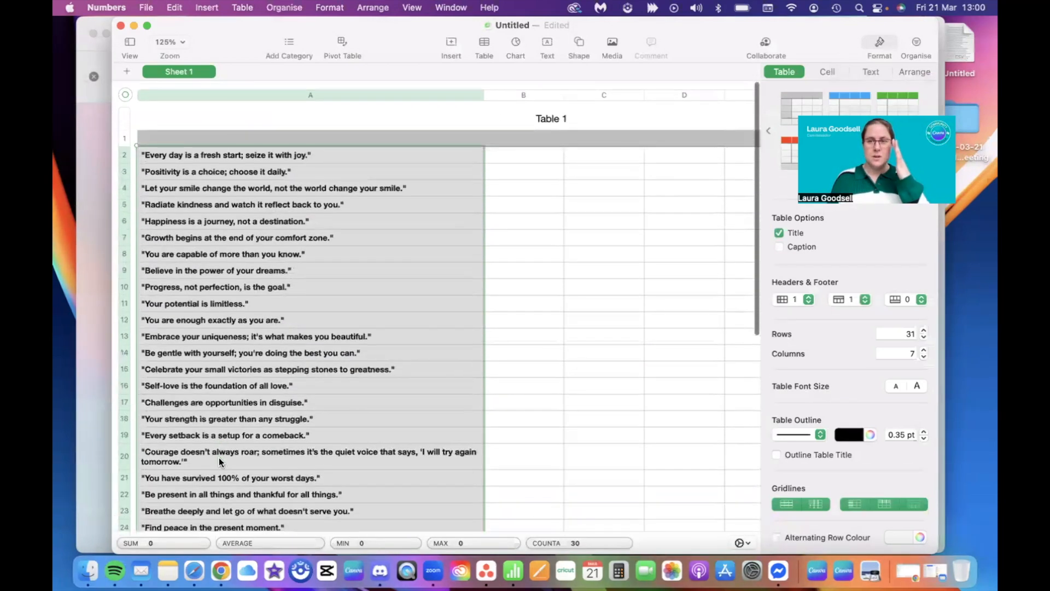
scroll(218, 458, up, 2)
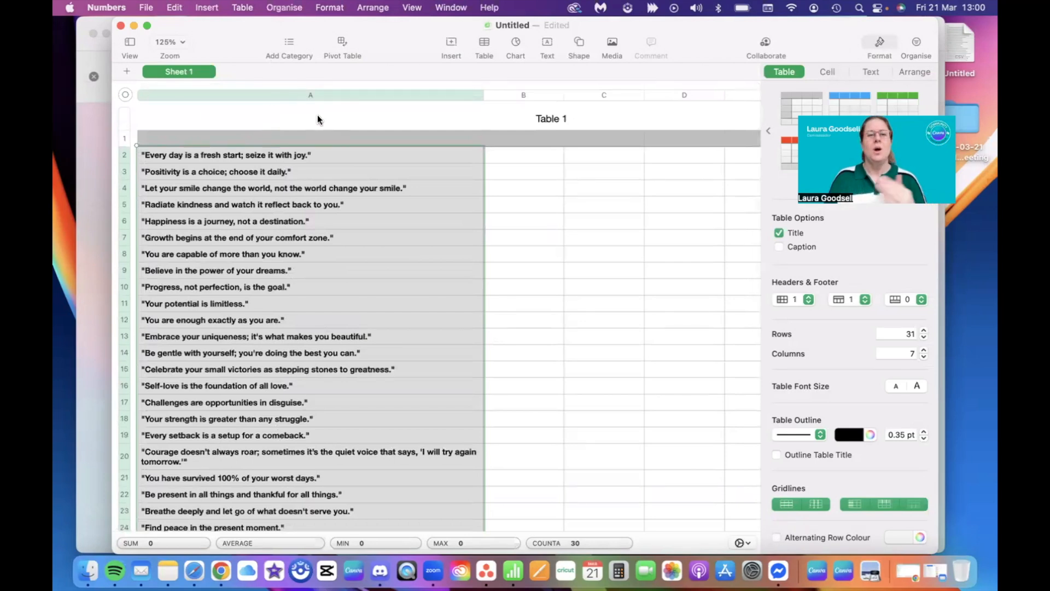
Step: Export the spreadsheet as a CSV file named Untitled to the Desktop, replacing the existing file
drag(249, 29, 252, 65)
click(152, 8)
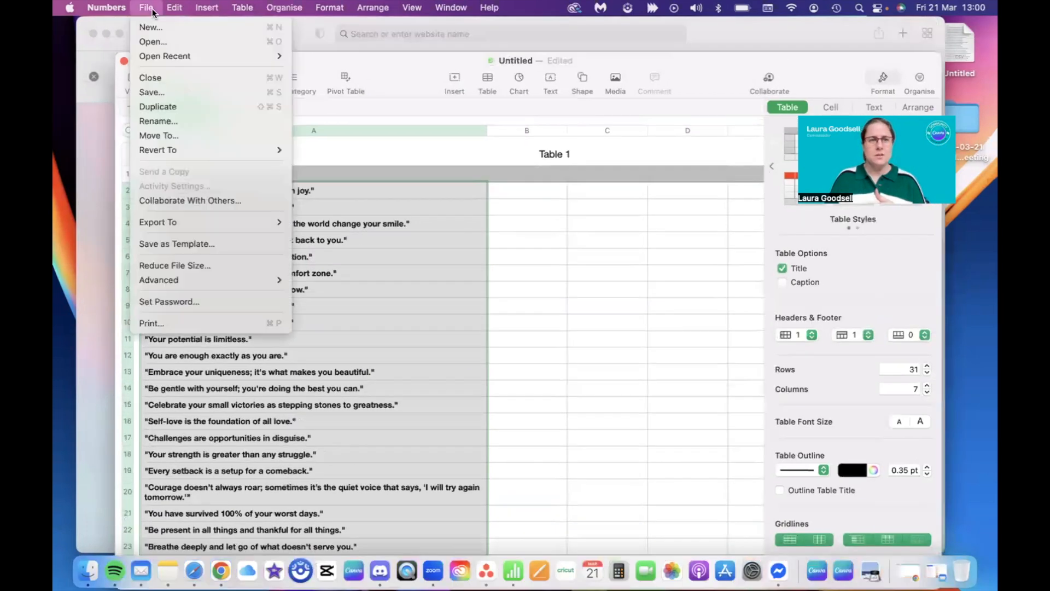
mouse_move(209, 224)
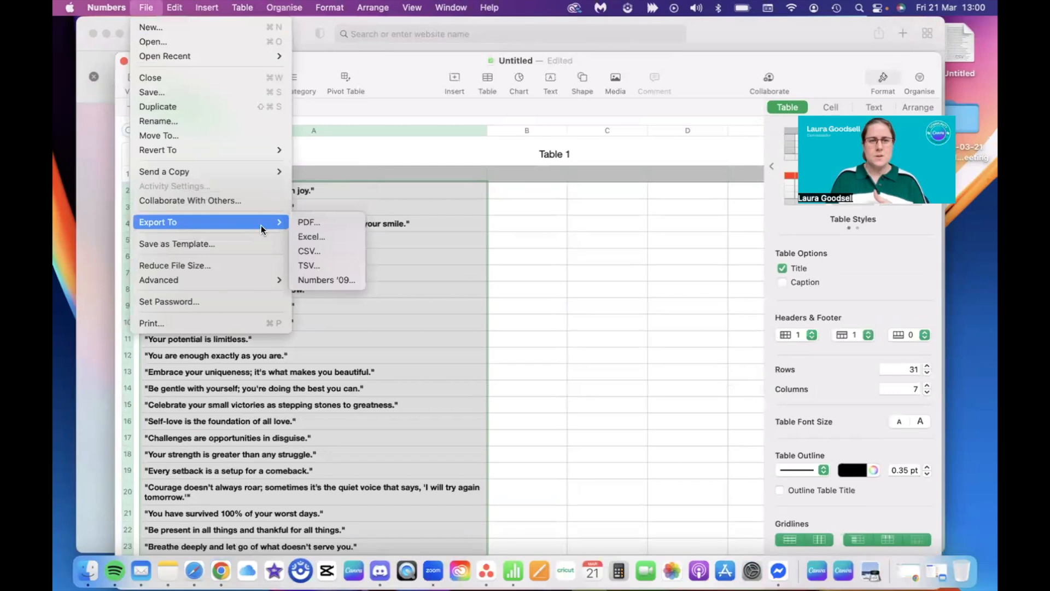
click(316, 250)
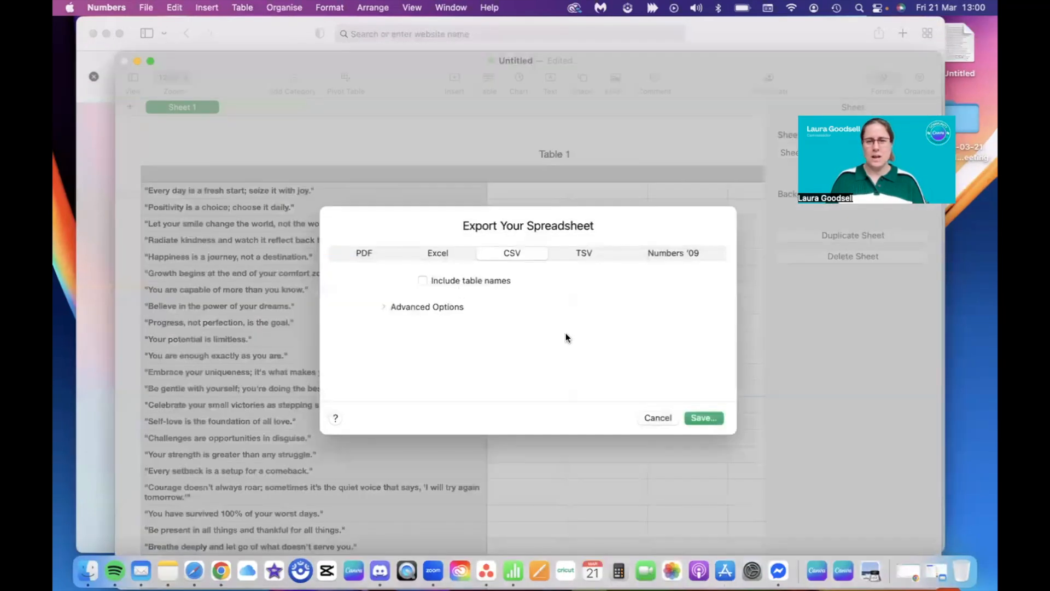
click(703, 418)
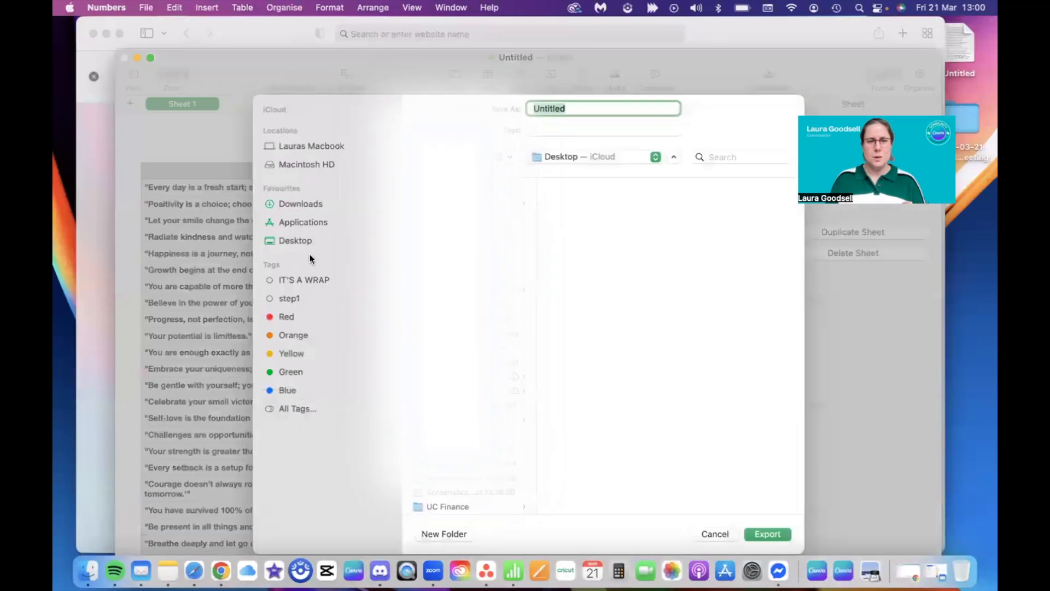
click(308, 242)
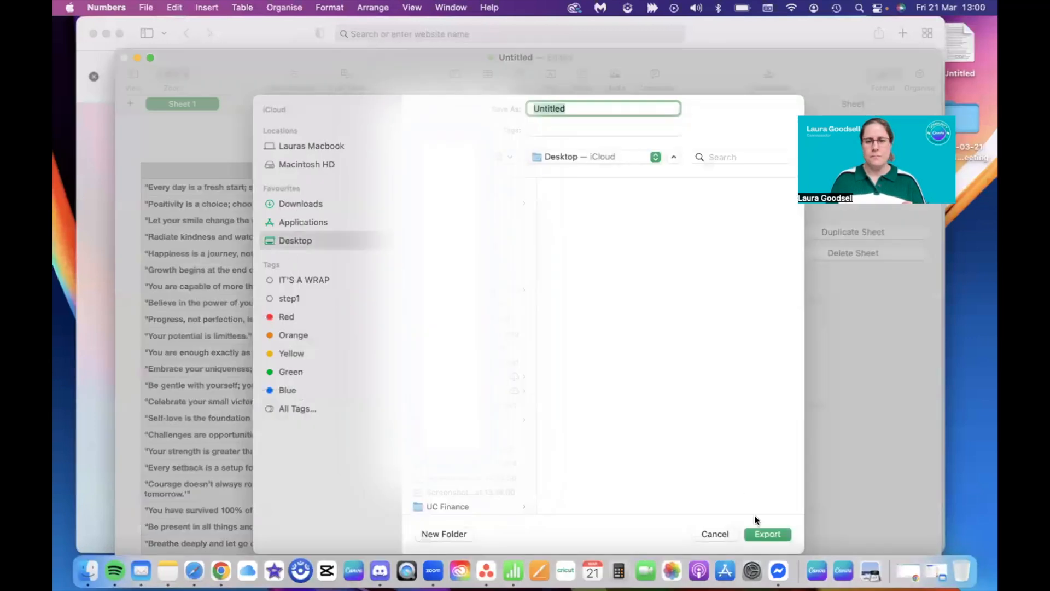
click(756, 532)
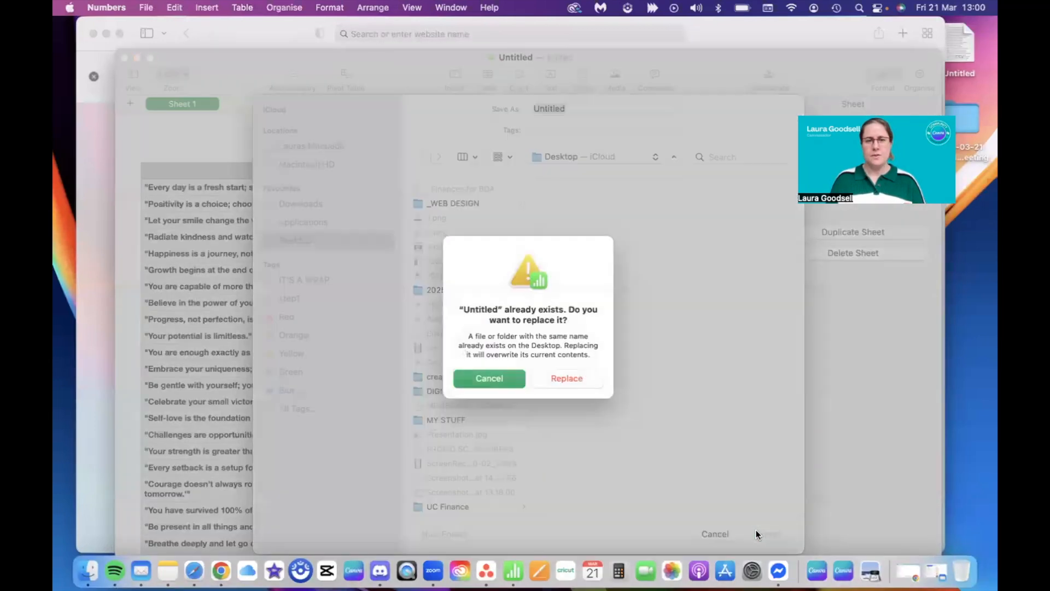
click(568, 378)
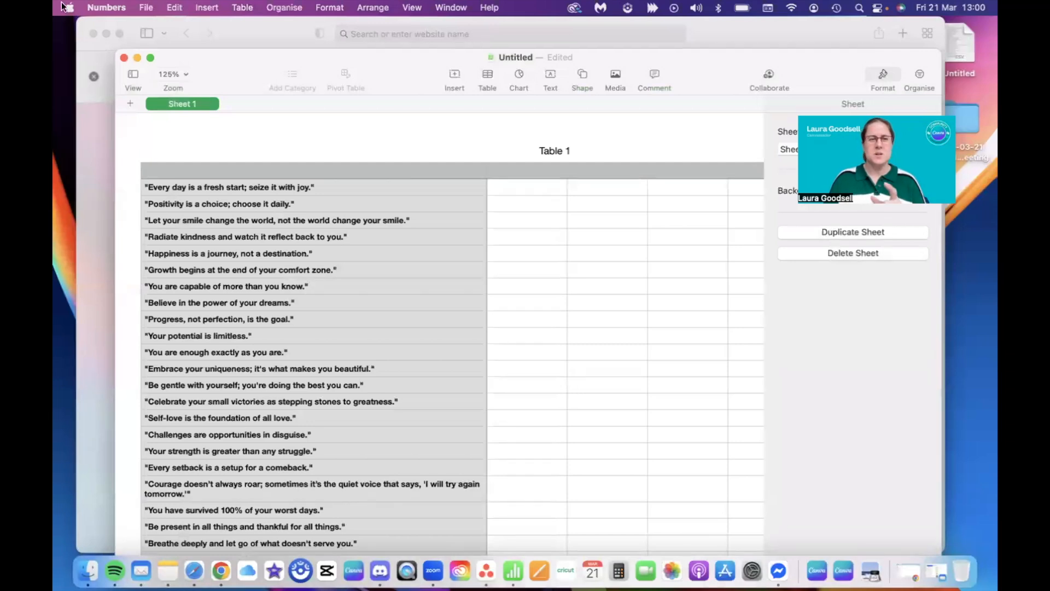
Step: Close the spreadsheet without keeping the document and the leftover Safari window, and switch back to Canva in Chrome
click(123, 57)
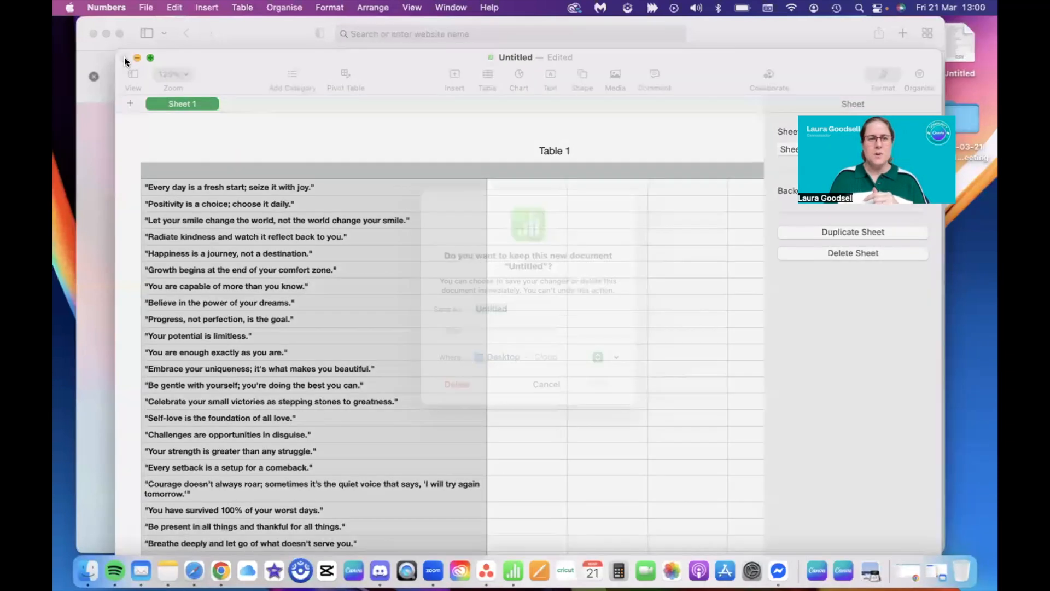
click(462, 404)
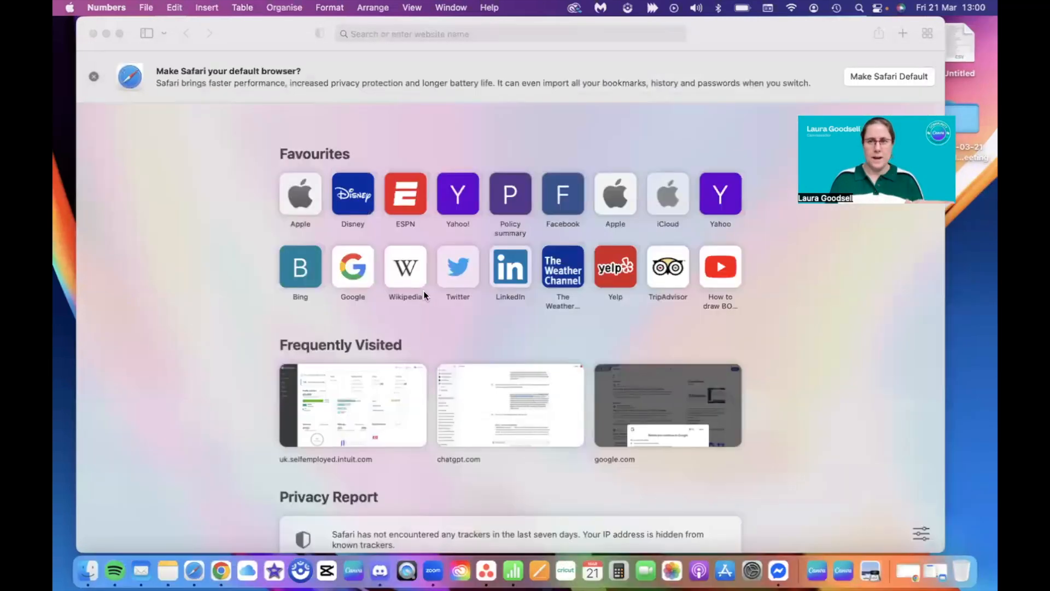
click(90, 32)
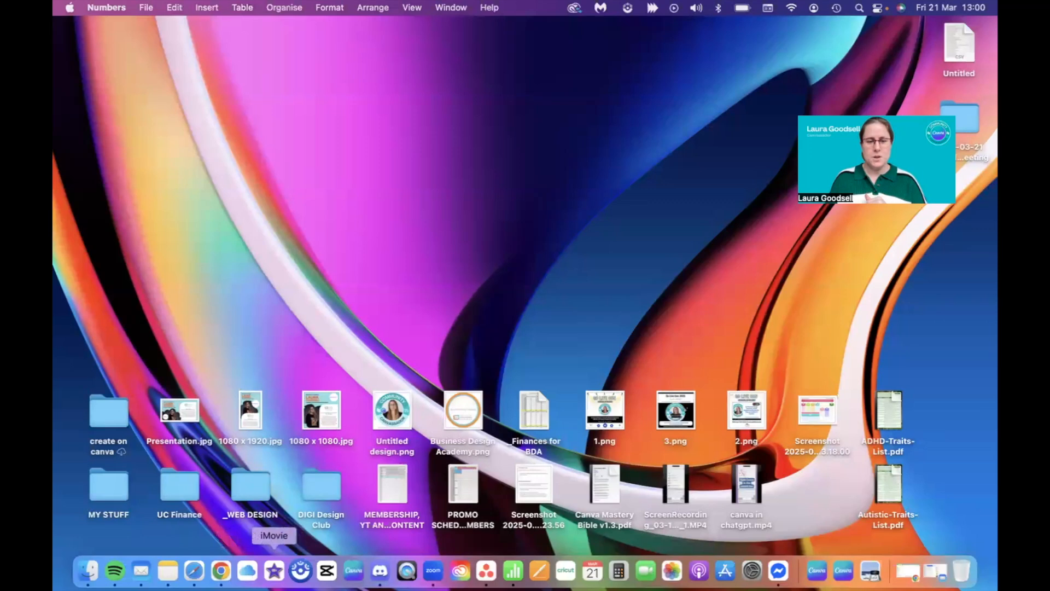
click(221, 570)
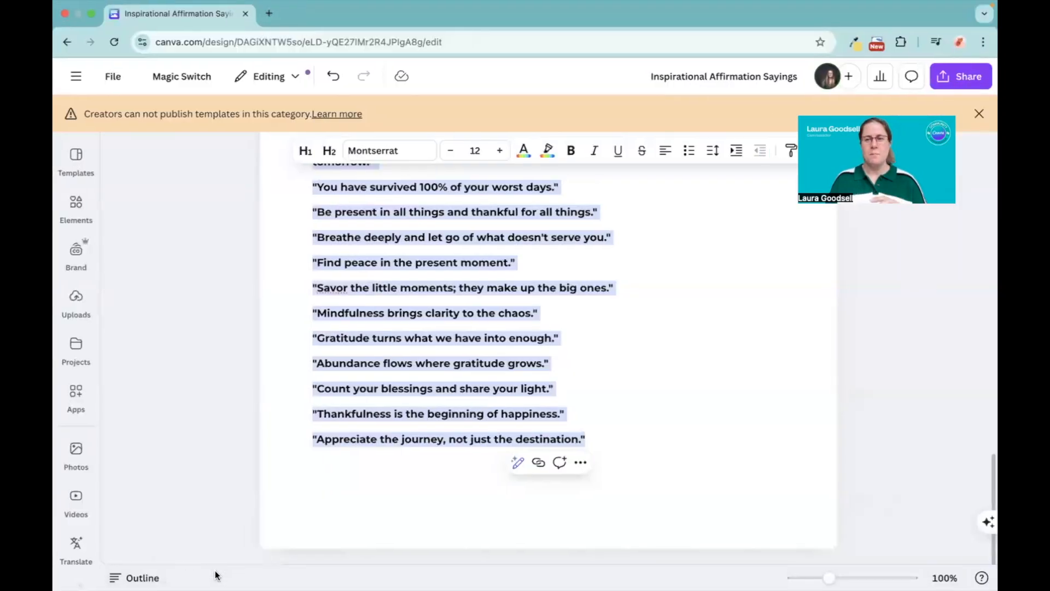
Step: Leave the Inspirational Affirmation Sayings doc and go to the Canva home page
scroll(267, 274, up, 1)
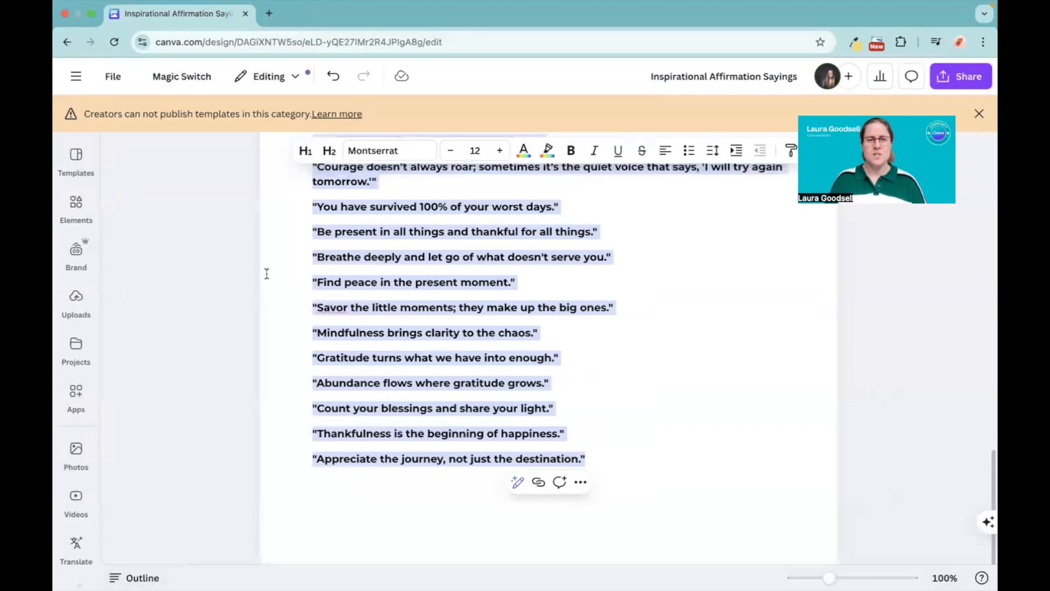
scroll(266, 273, up, 15)
scroll(266, 274, down, 10)
scroll(267, 275, up, 10)
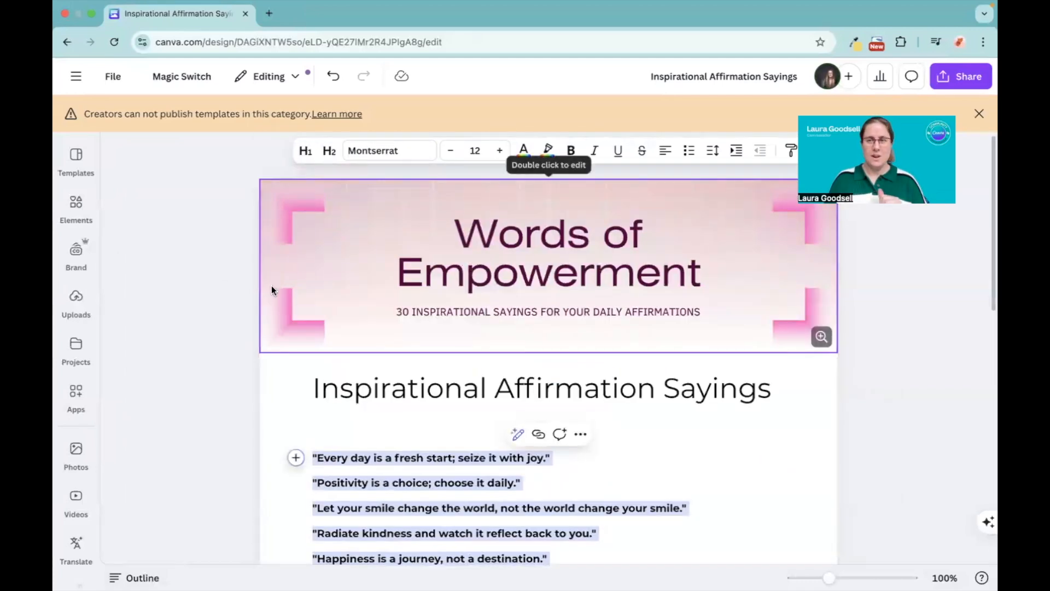
click(63, 152)
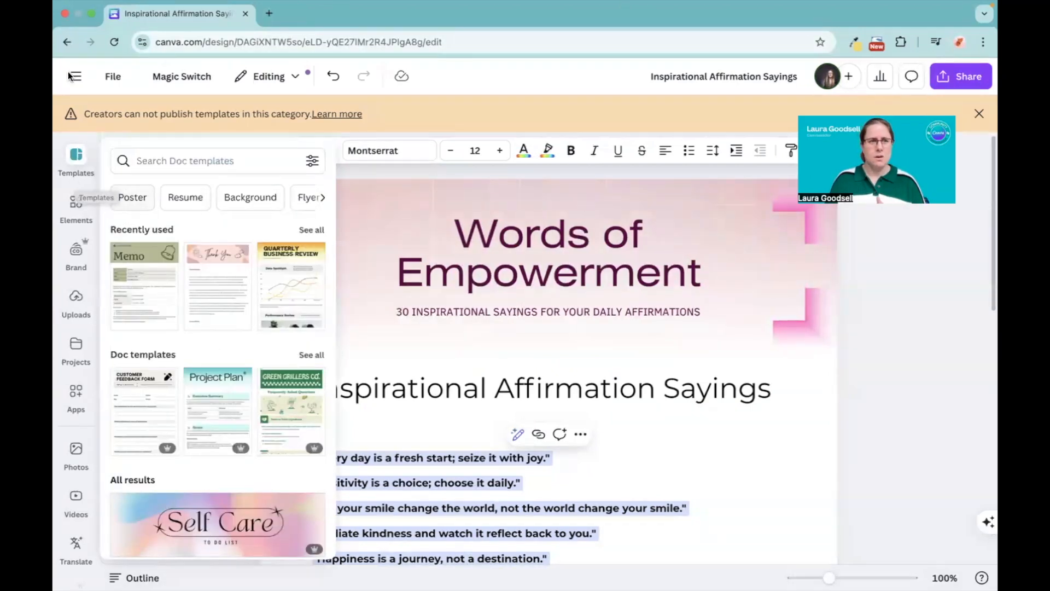
click(73, 76)
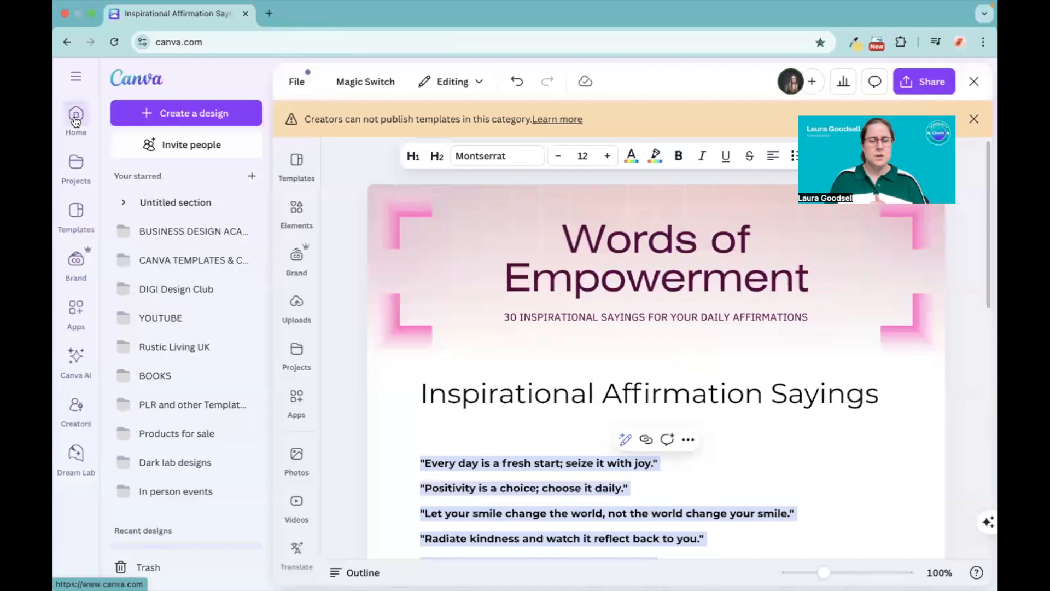
click(76, 117)
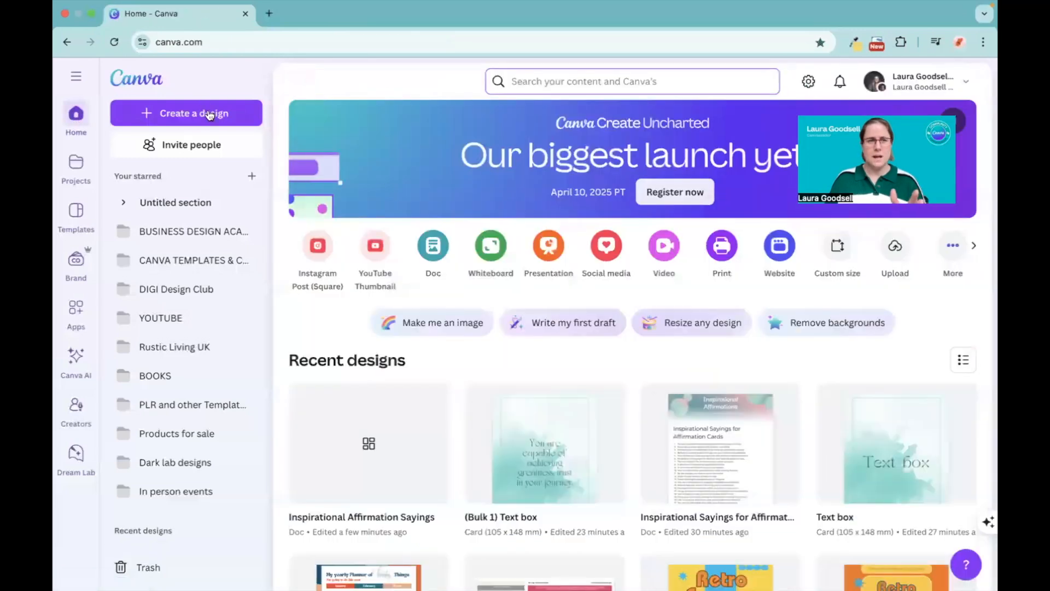
Step: Create a new design from the Card (Portrait) 4 × 6 in format, found by searching for "card"
click(185, 113)
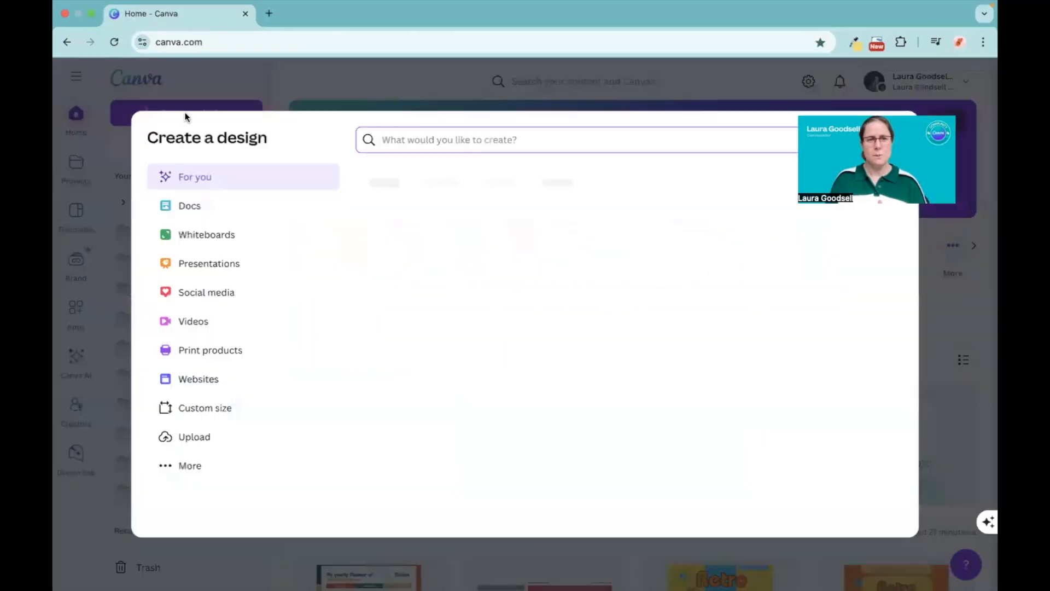
text(card)
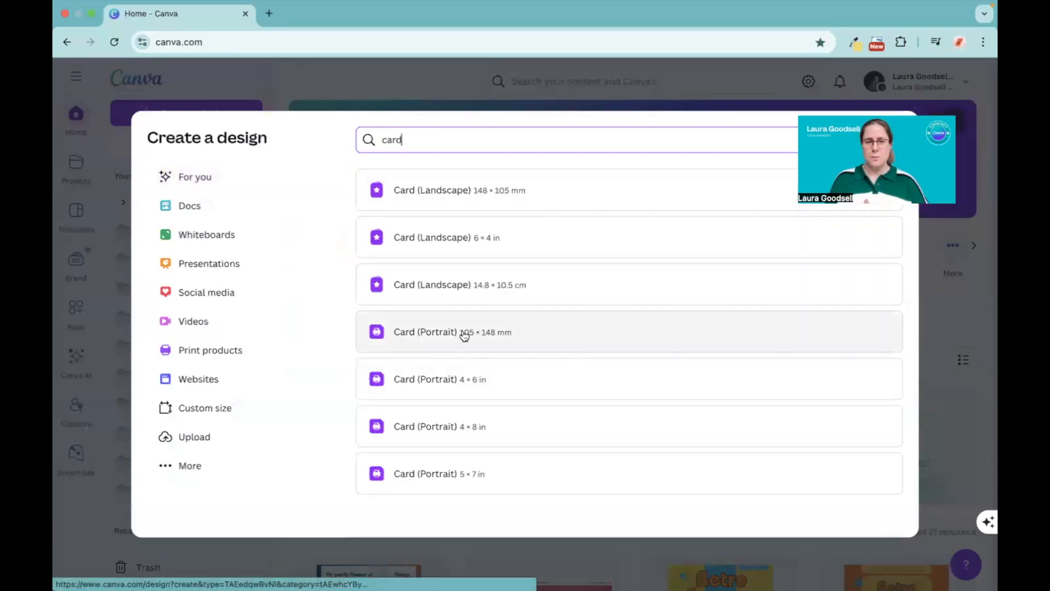
click(474, 380)
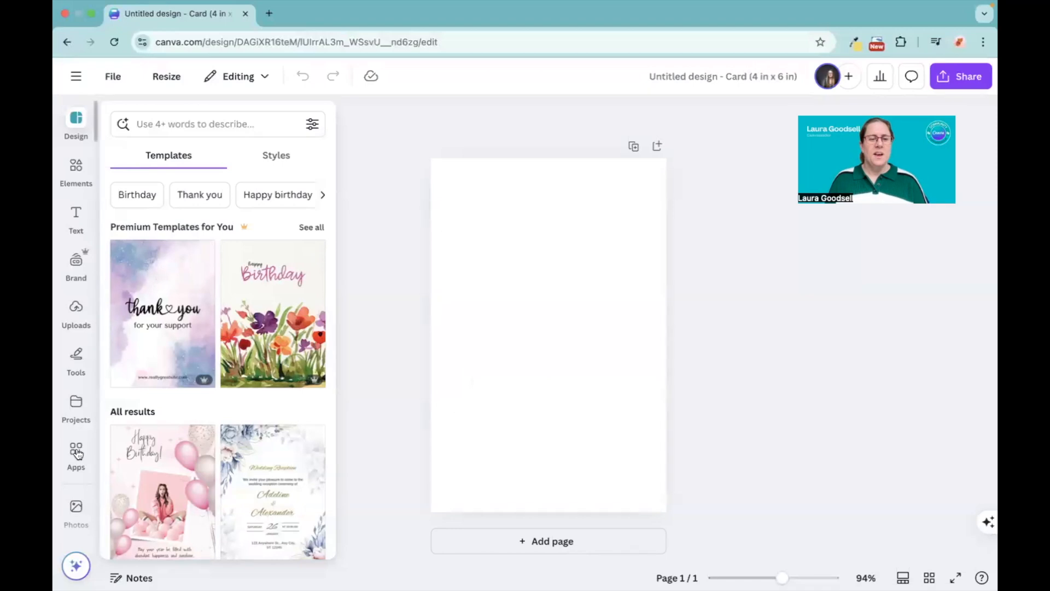
Step: Search the photo library for "watercolour backgrounds" and add the pale pink photo with darker pink corners to the page
scroll(82, 307, down, 5)
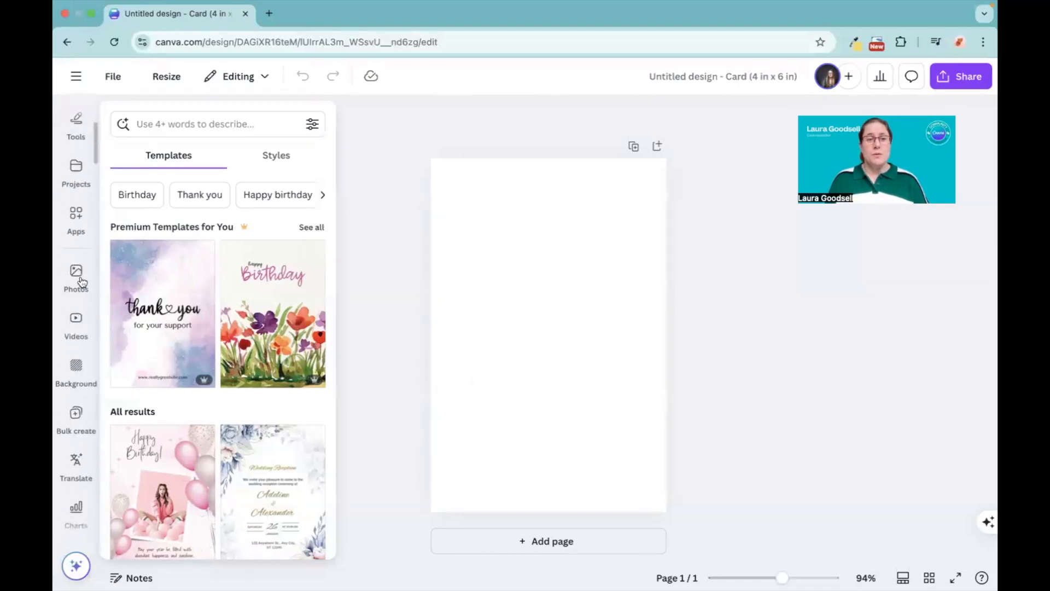
click(80, 281)
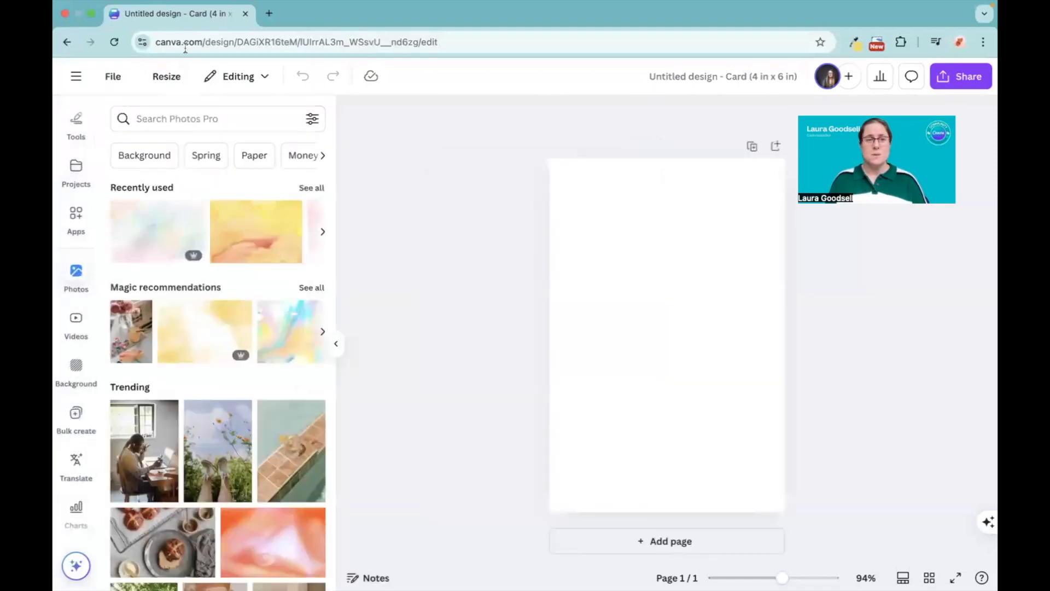
click(194, 120)
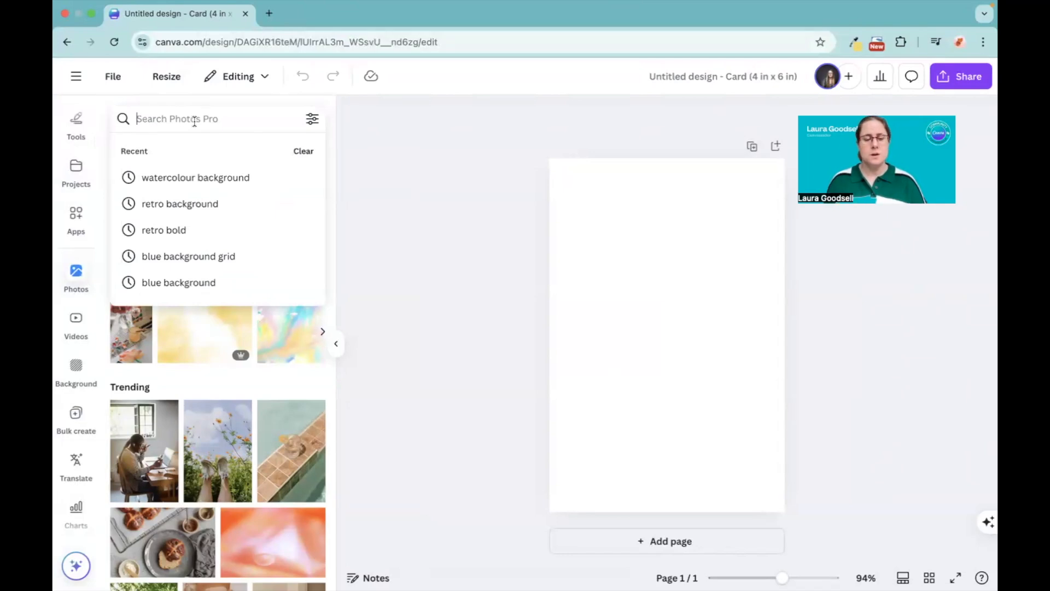
text(waterco)
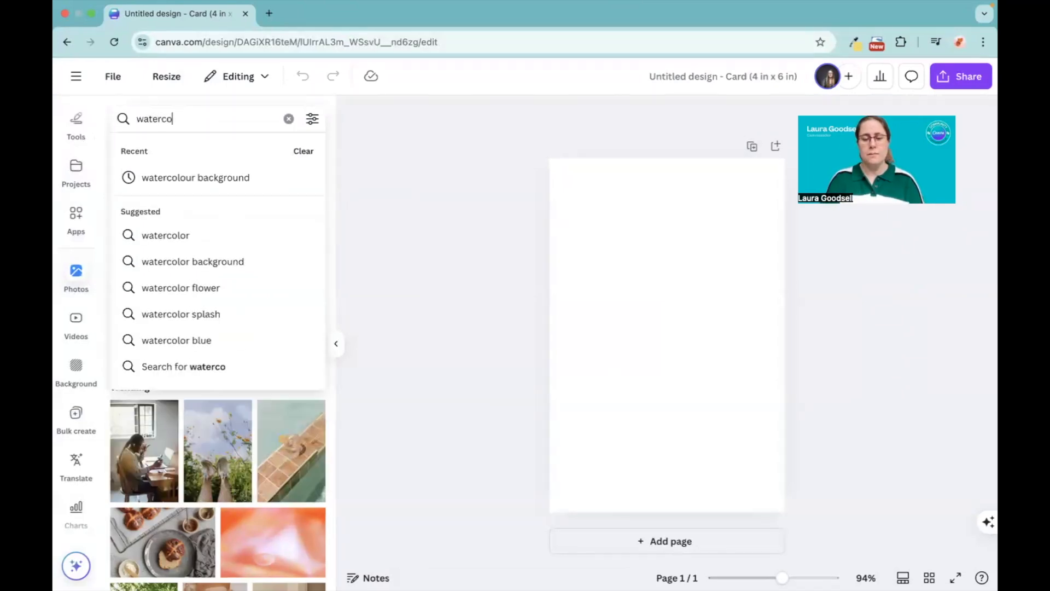
text(lour backgrounds)
key(Return)
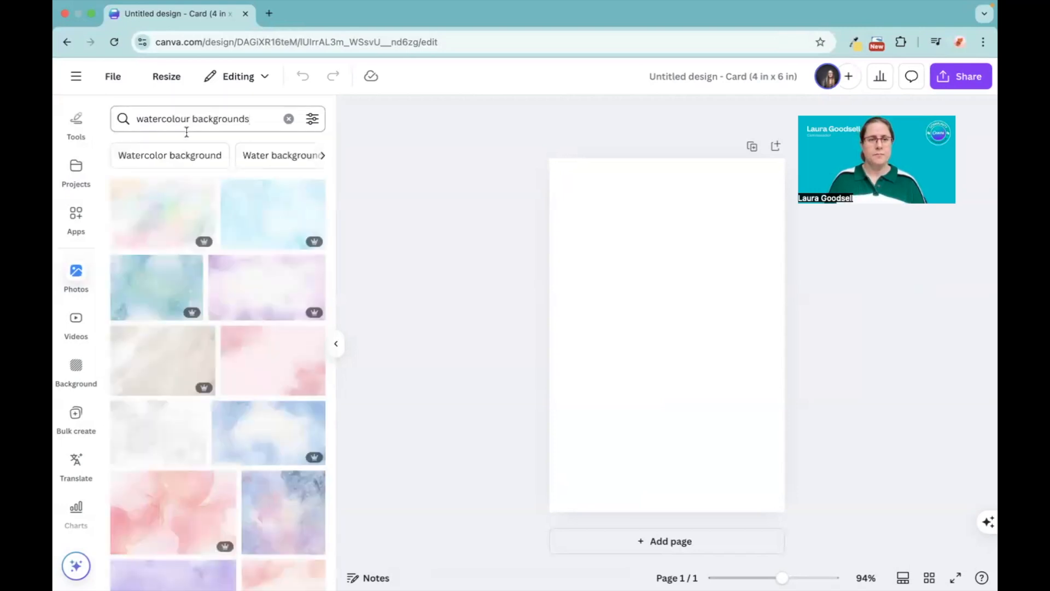
scroll(188, 359, down, 10)
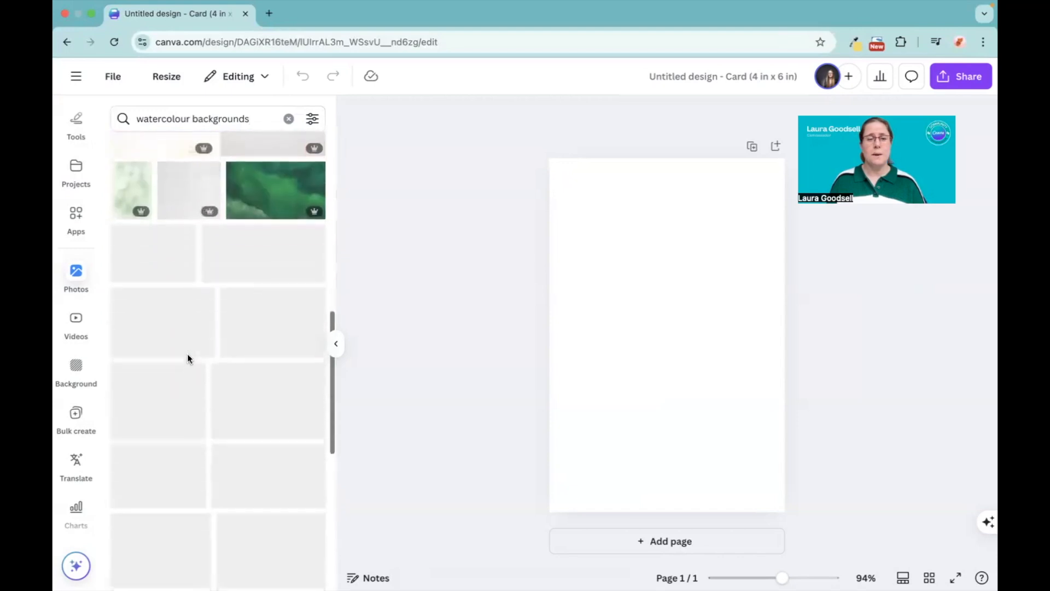
scroll(187, 359, down, 4)
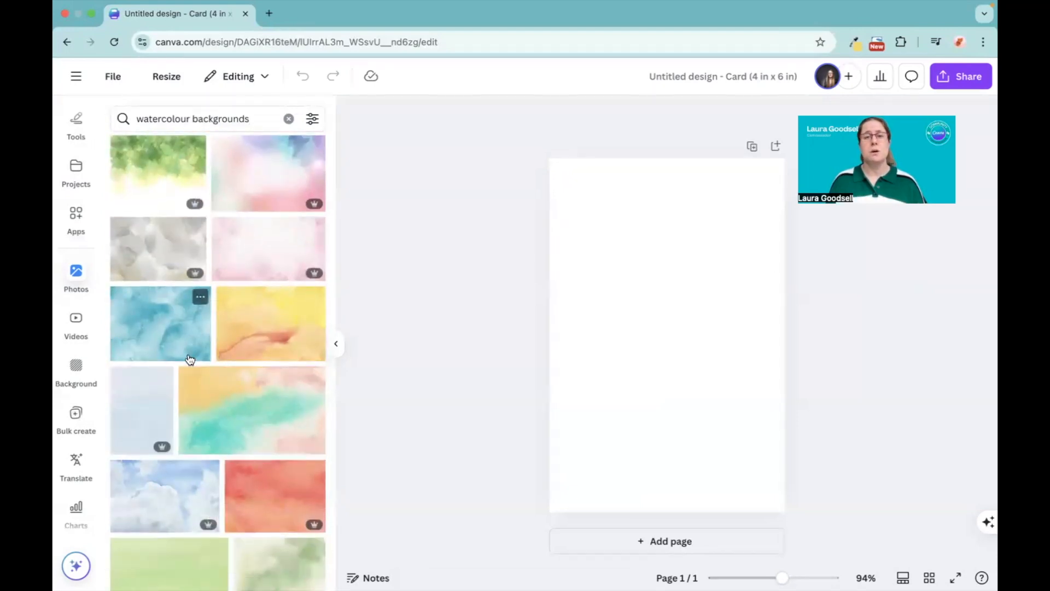
scroll(189, 359, up, 10)
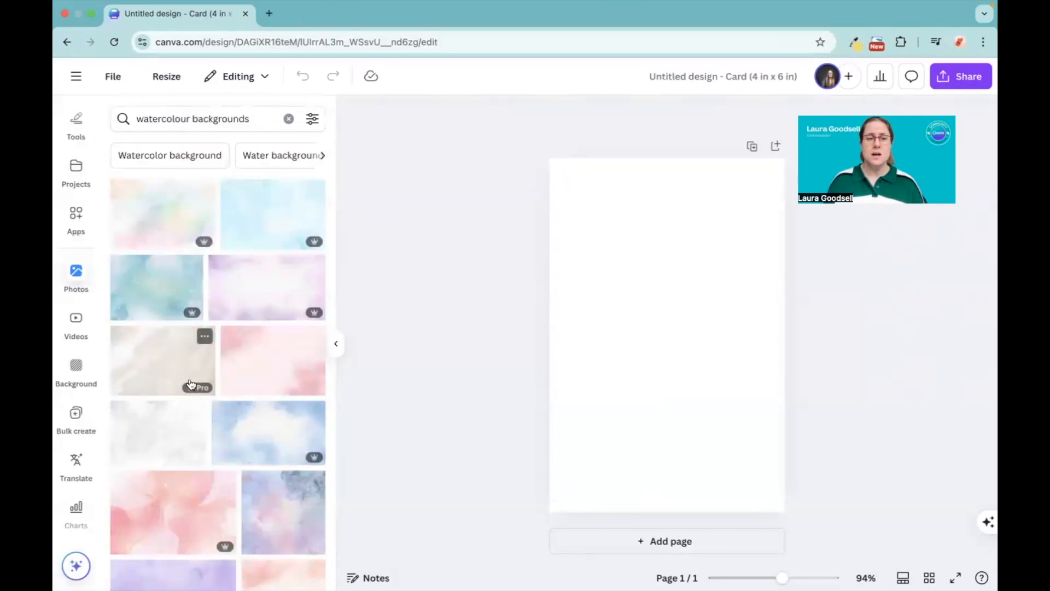
click(244, 363)
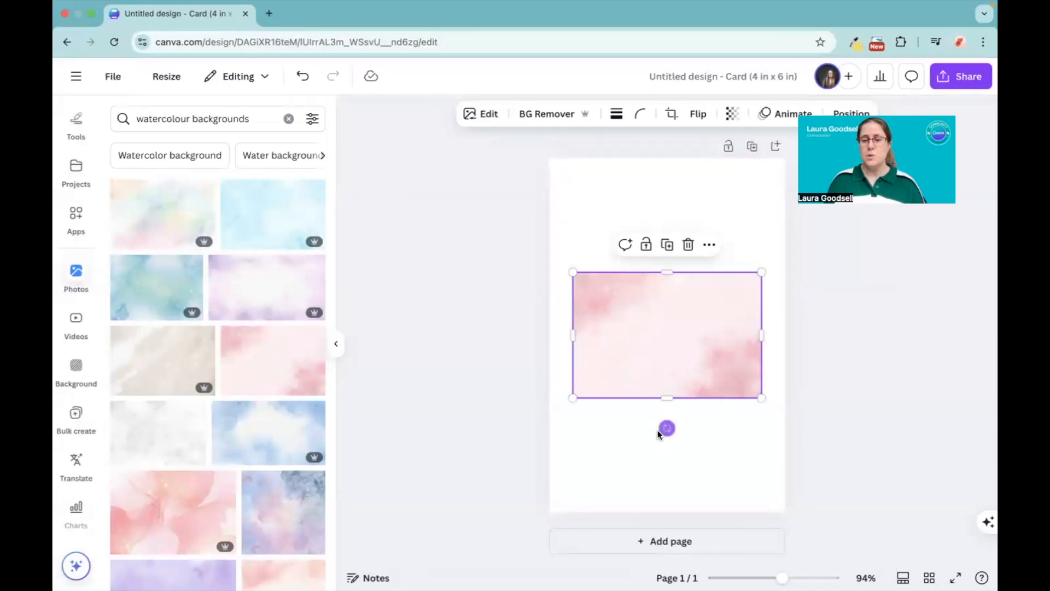
Step: Rotate the pink watercolour photo a quarter turn to portrait orientation and set it as the page background
drag(708, 426, 760, 335)
right_click(662, 317)
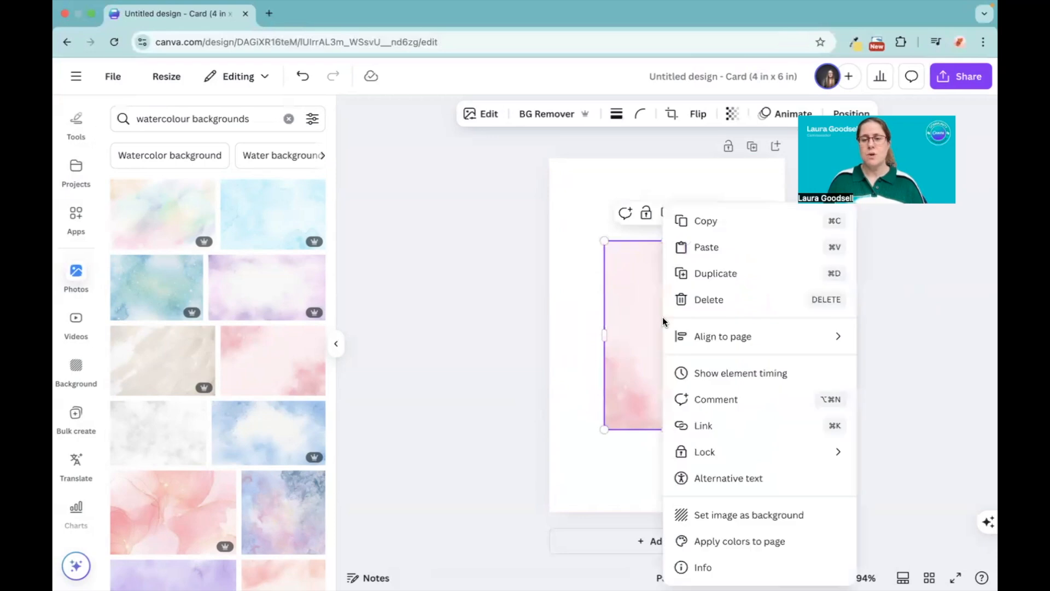
click(745, 520)
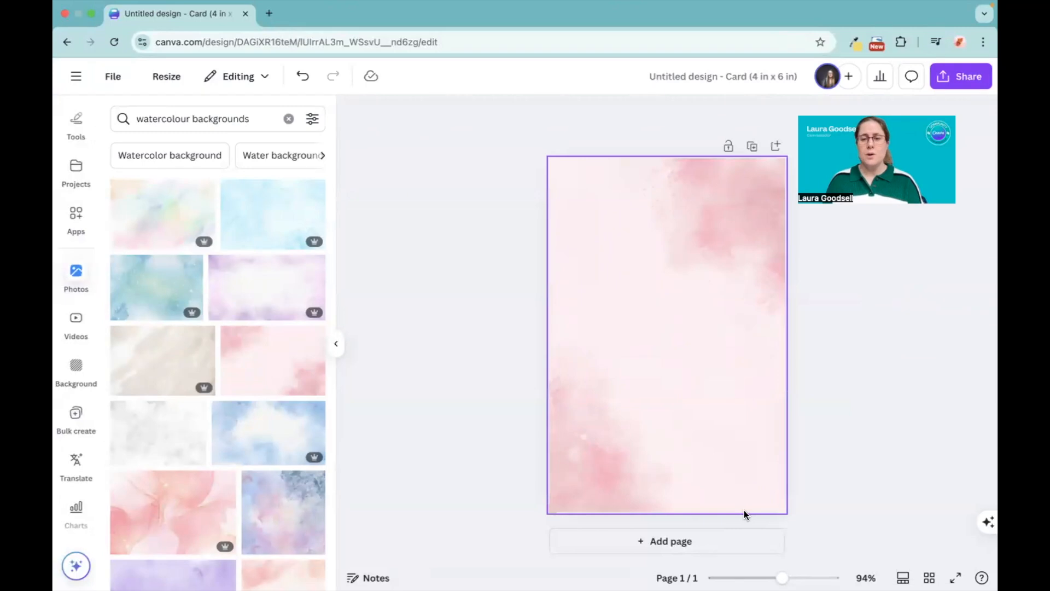
Step: Add a square shape and enlarge it to a portrait rectangle that leaves a narrow, even margin around the page
key(r)
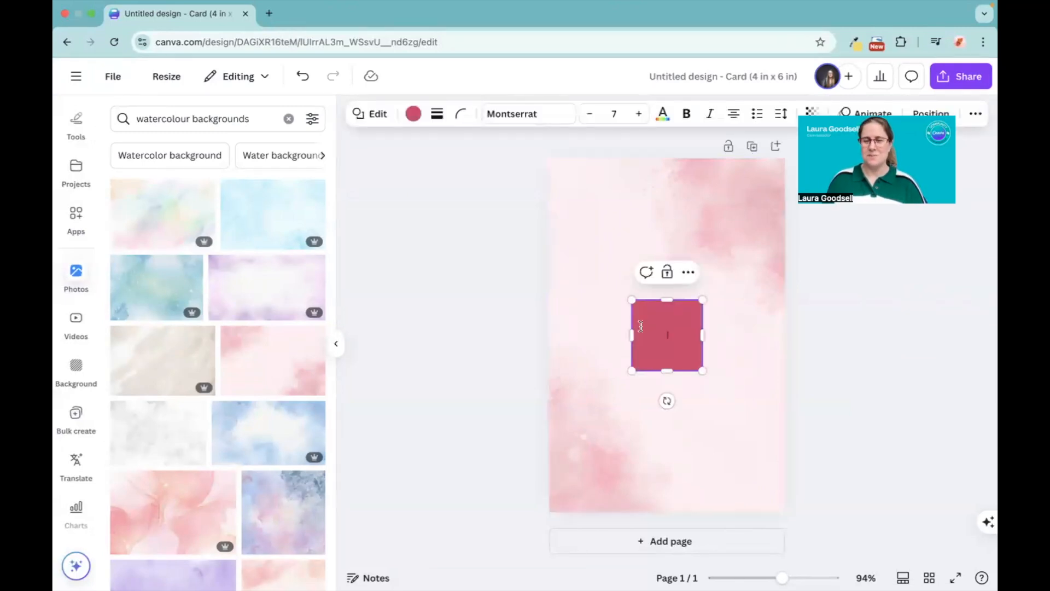
drag(632, 300, 565, 171)
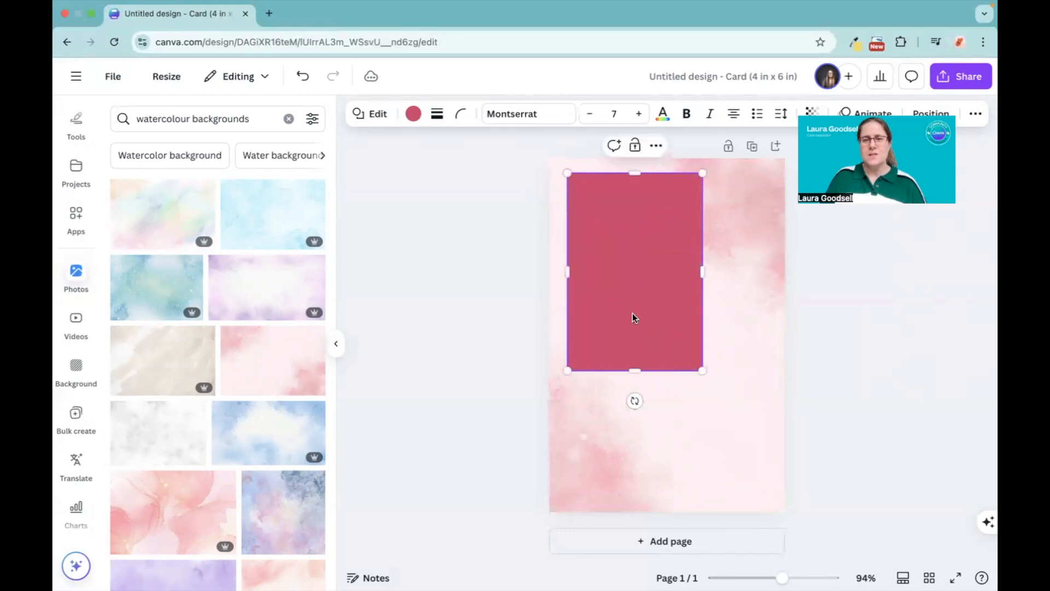
drag(702, 369, 765, 498)
drag(665, 424, 666, 425)
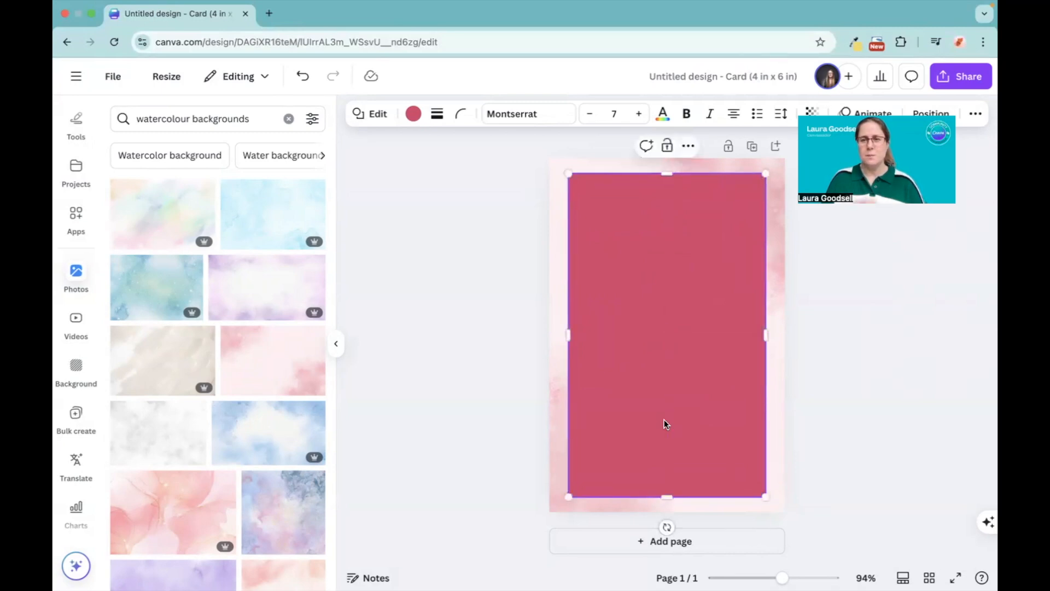
Step: Give the rectangle a solid border with a weight of 3 and set its fill to no colour
double_click(691, 330)
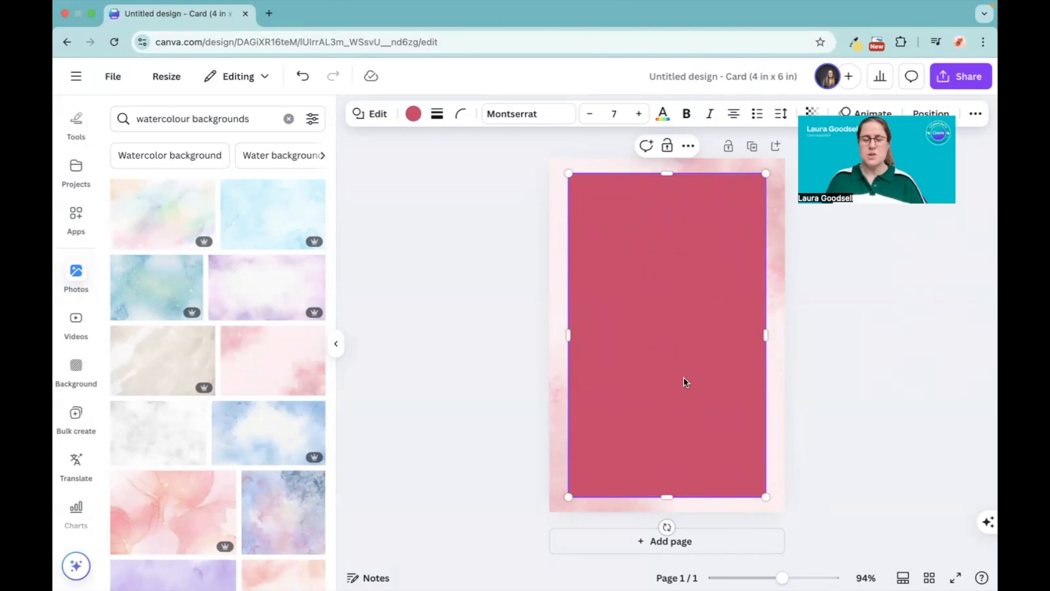
click(437, 113)
click(386, 159)
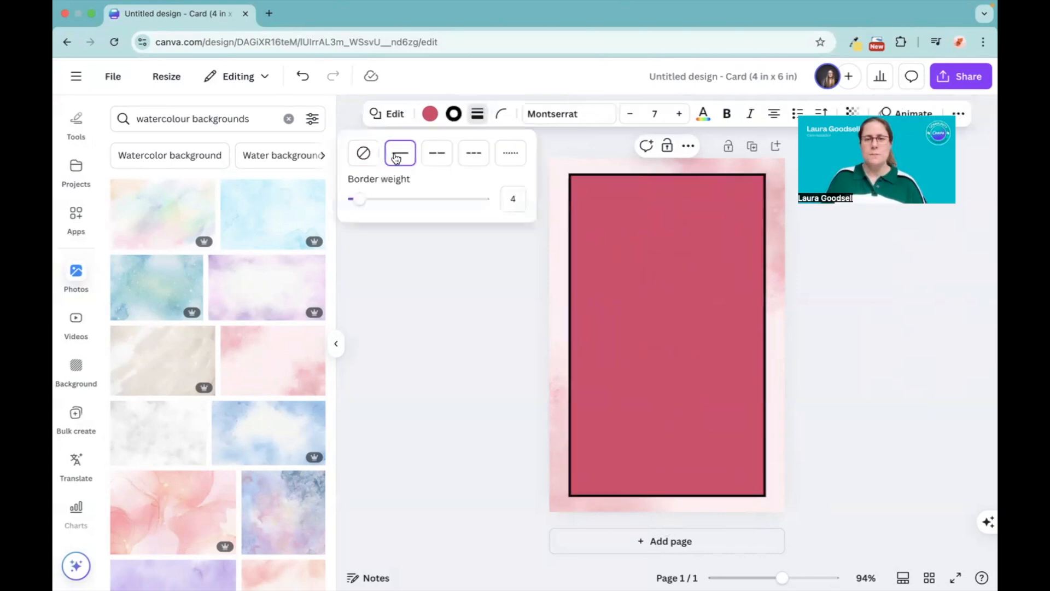
mouse_move(352, 201)
mouse_down()
mouse_move(481, 200)
mouse_move(358, 199)
mouse_up()
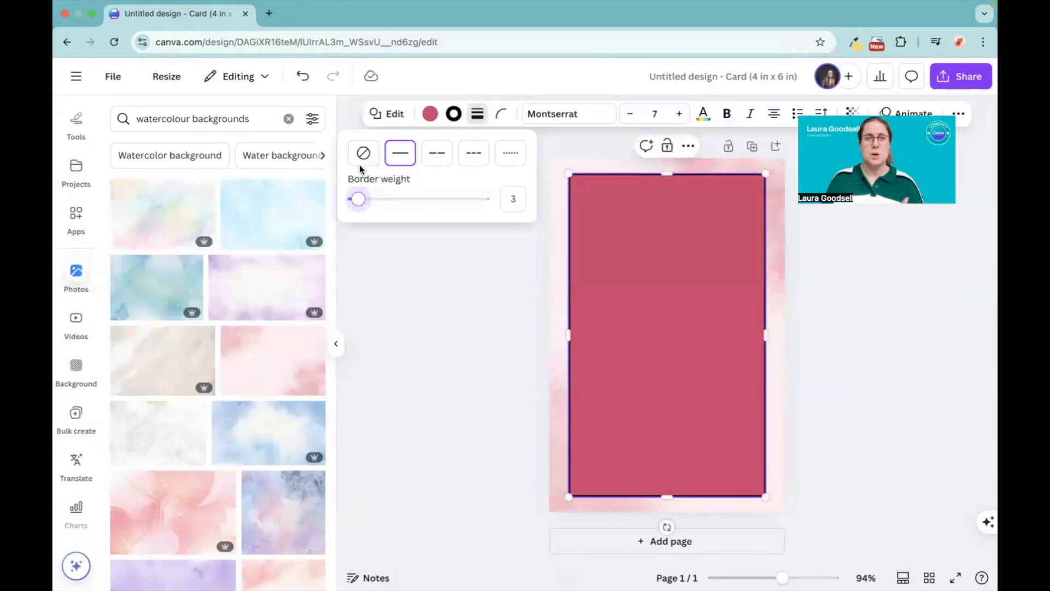
click(429, 114)
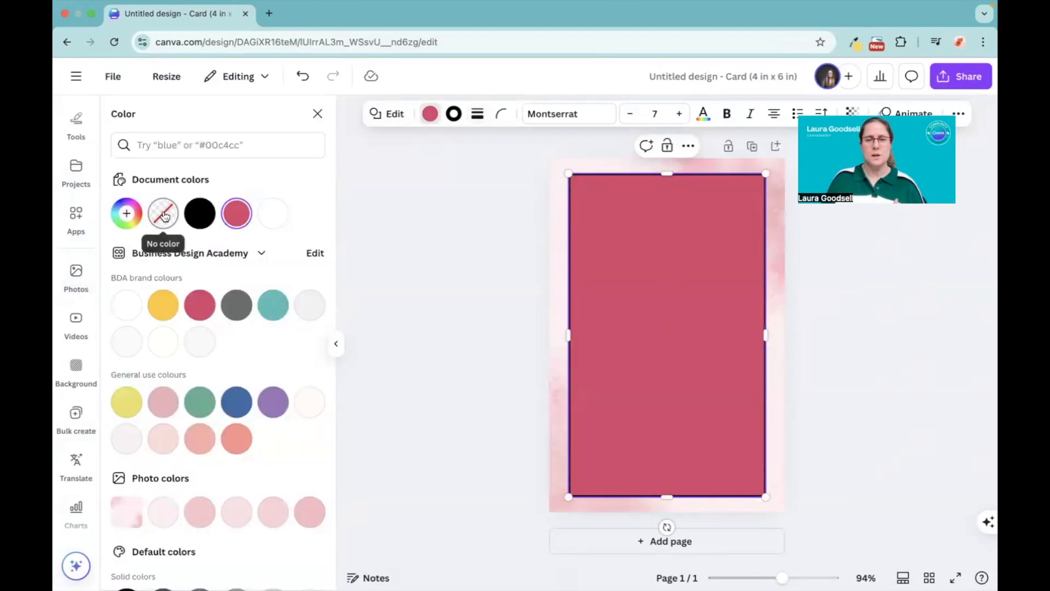
click(164, 217)
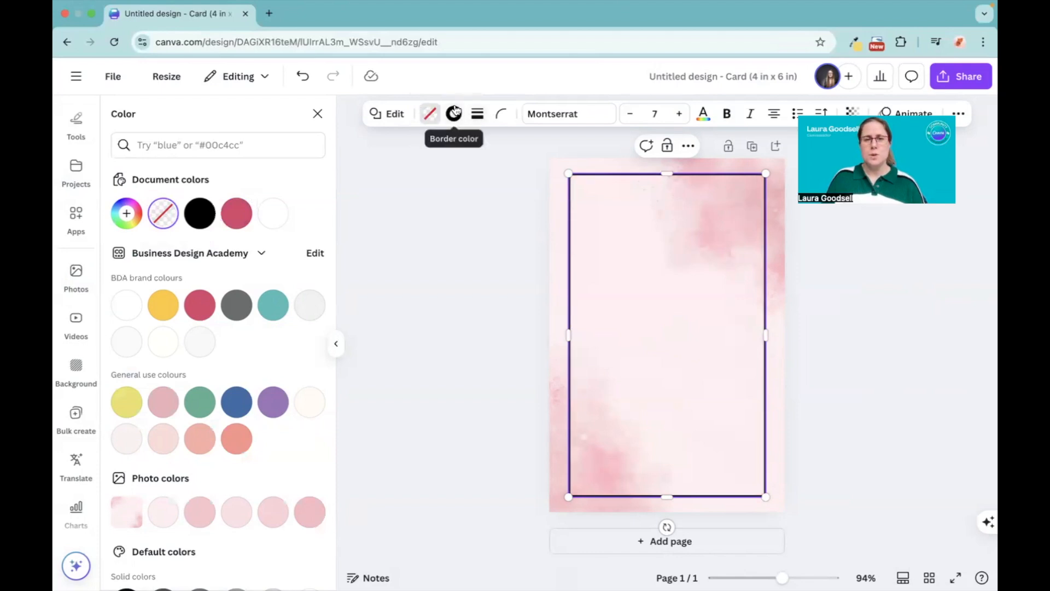
Step: Try the crimson BDA brand colour on the rectangle's border
click(455, 116)
click(198, 306)
click(422, 297)
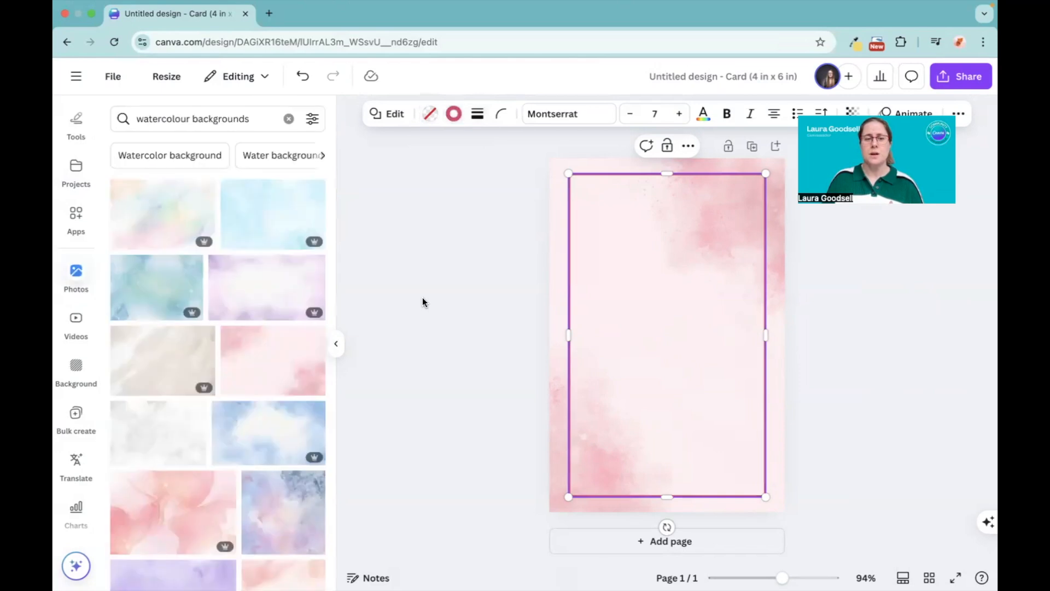
Step: Set the rectangle's border to a softer pink that matches the watercolour background
click(646, 268)
click(454, 115)
scroll(171, 352, down, 5)
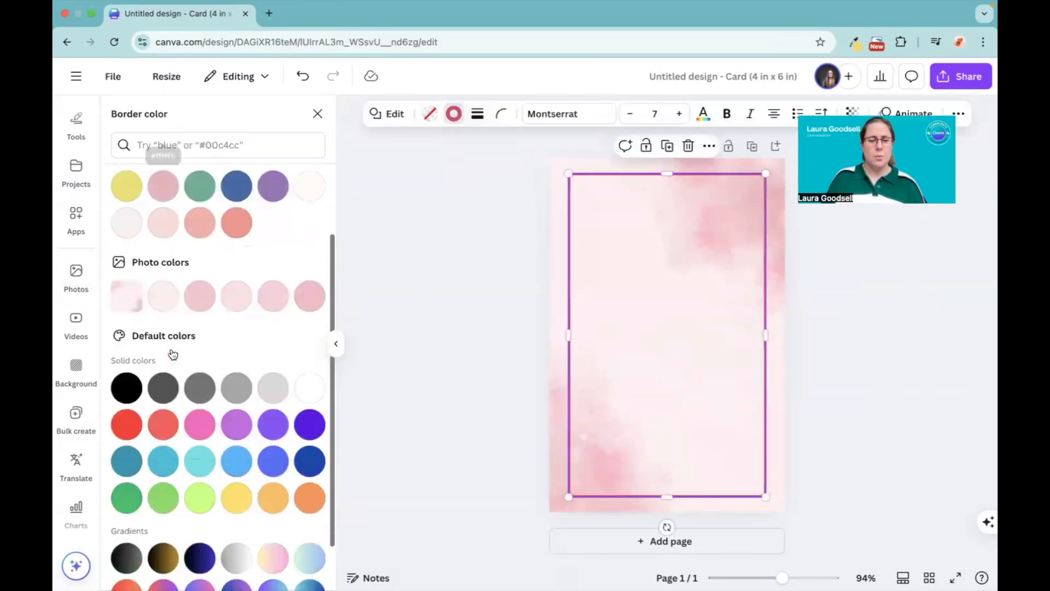
click(308, 228)
click(524, 298)
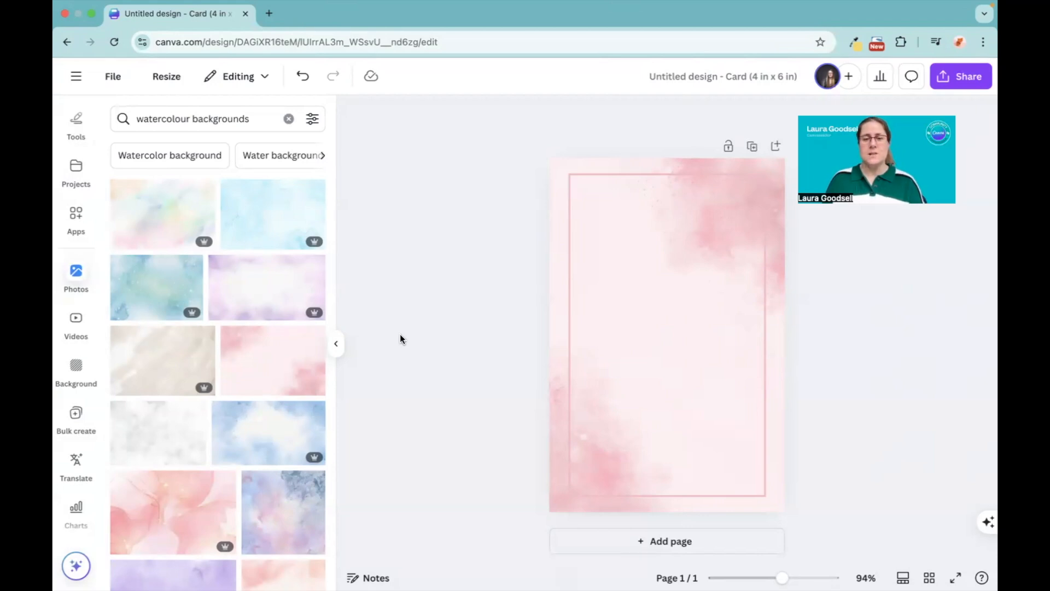
Step: Add a text box reading "Information" in the middle of the card as placeholder text
key(t)
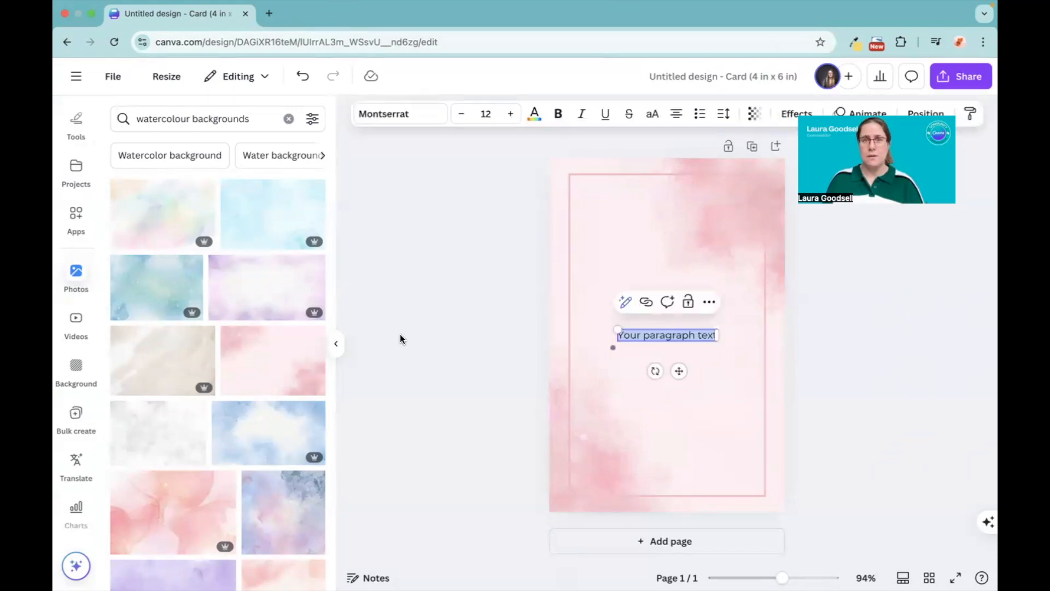
text(In)
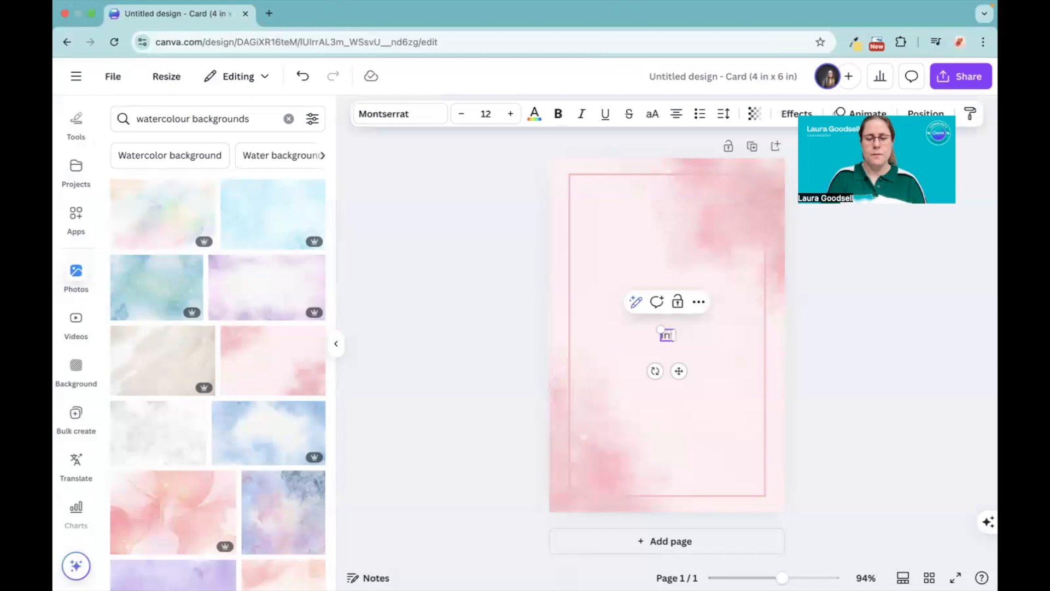
text(formaticon)
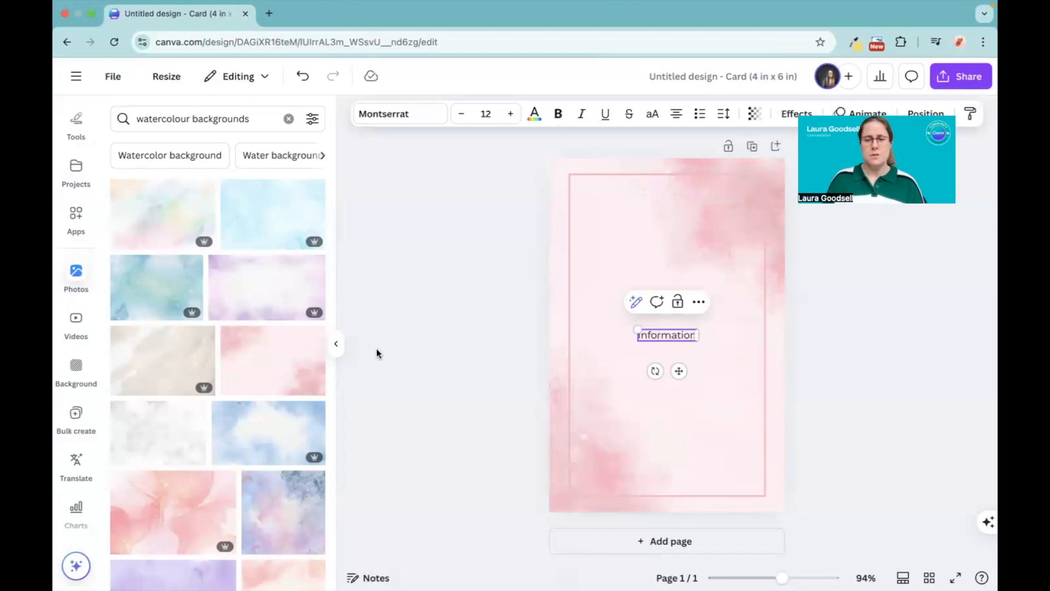
click(451, 332)
Step: Set the placeholder text's font to TAN Nightingale, found by searching for "tan", and enlarge it to size 15.9
click(666, 337)
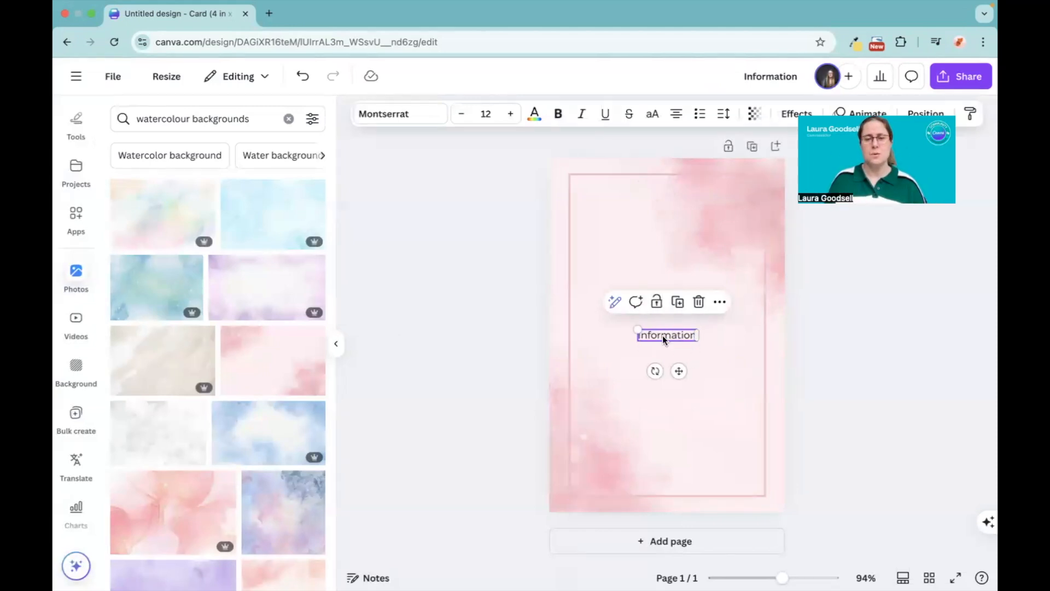
click(386, 115)
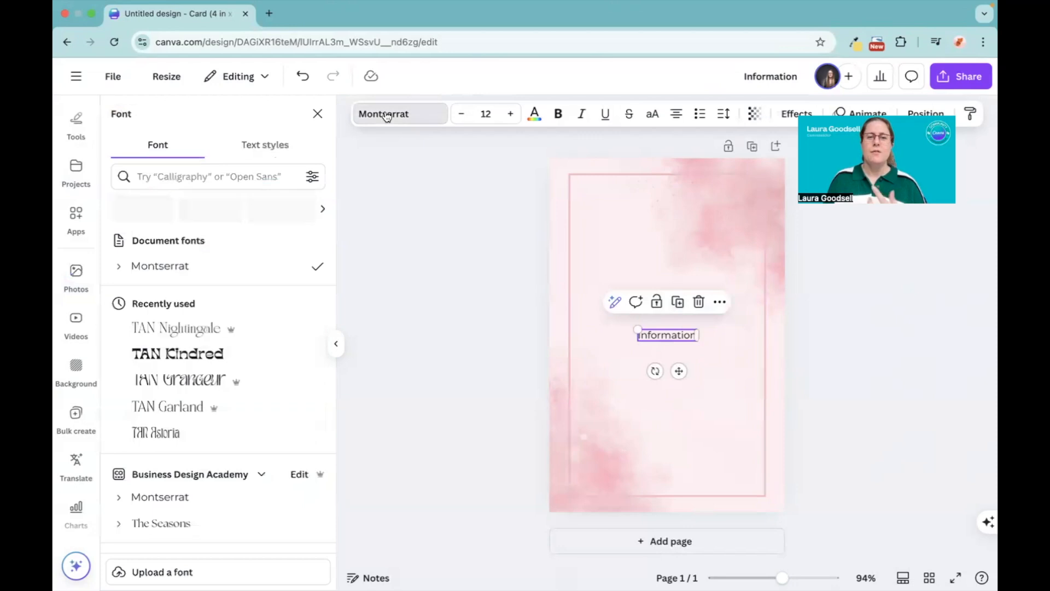
click(181, 176)
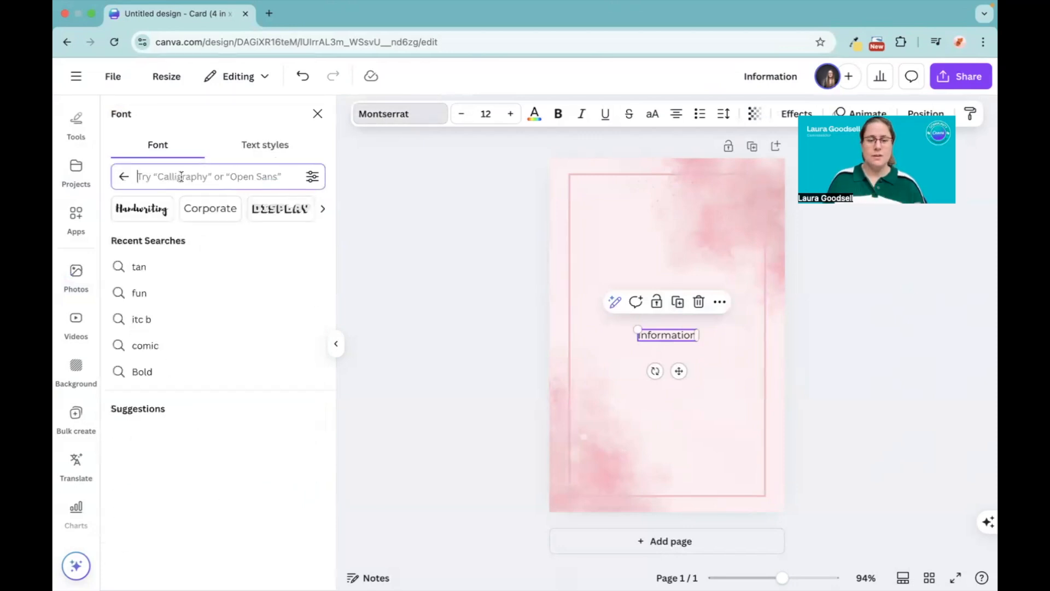
text(tan)
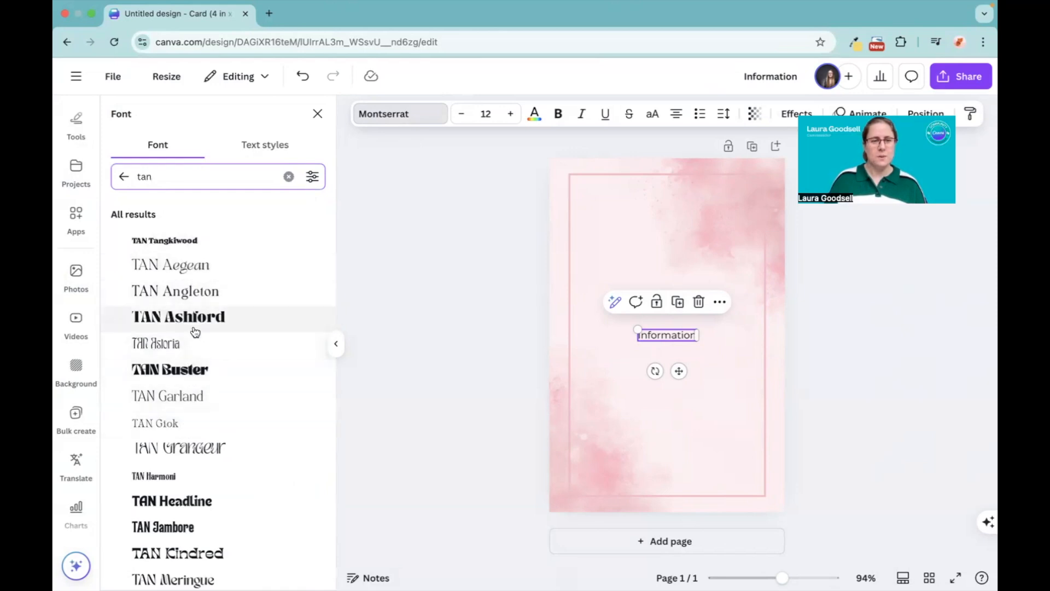
scroll(192, 340, down, 5)
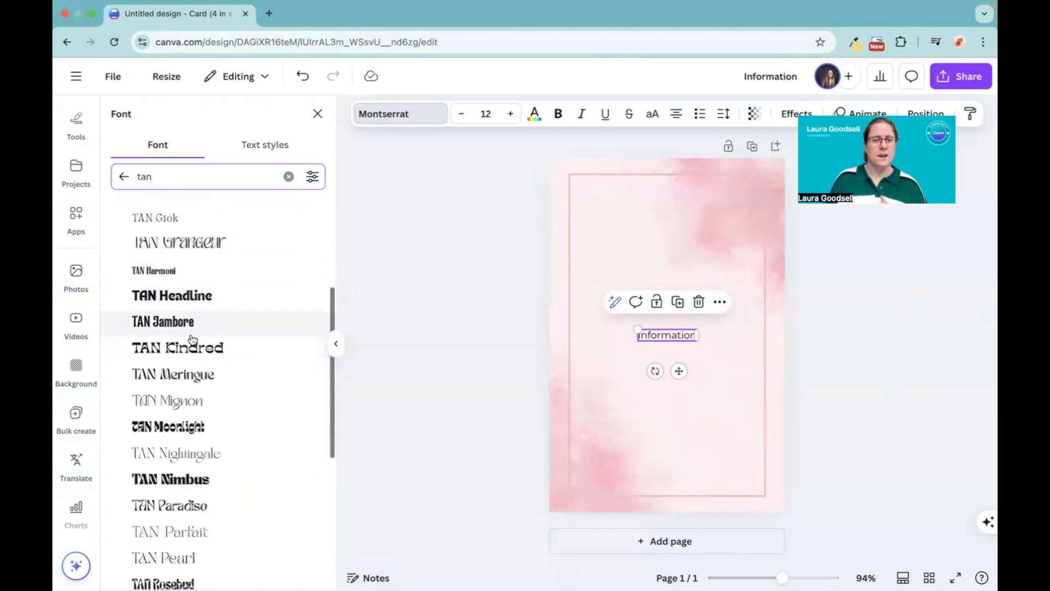
click(188, 356)
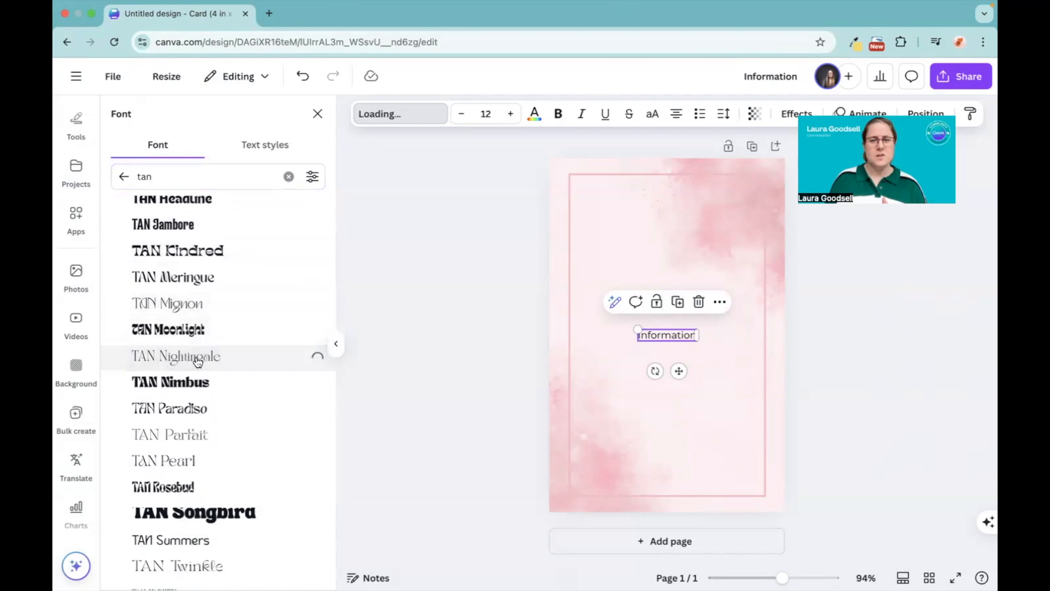
drag(636, 329, 666, 334)
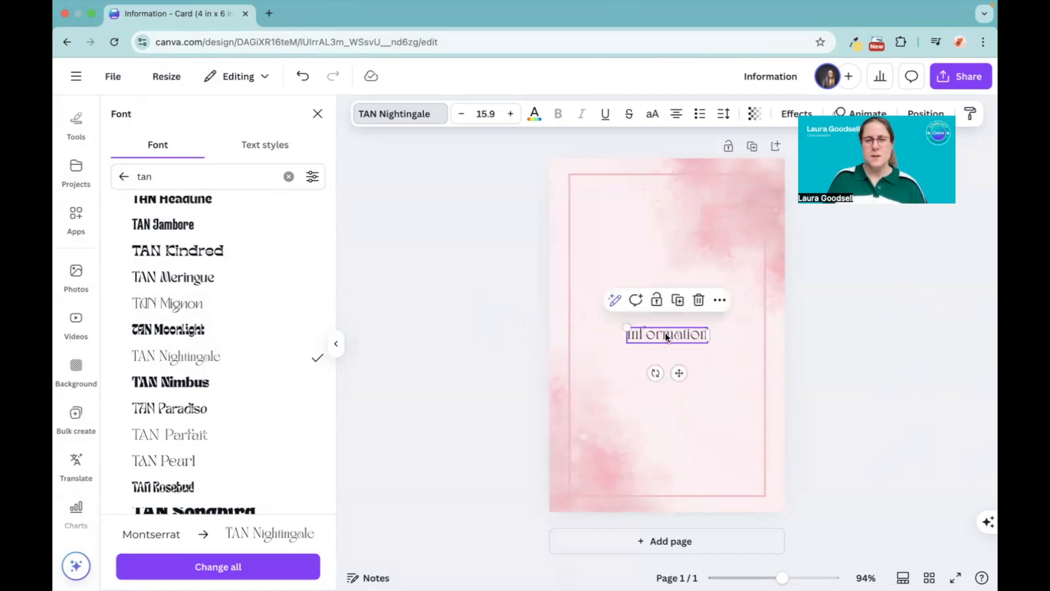
Step: Anchor the placeholder text box to its middle so longer text grows evenly up and down
click(722, 116)
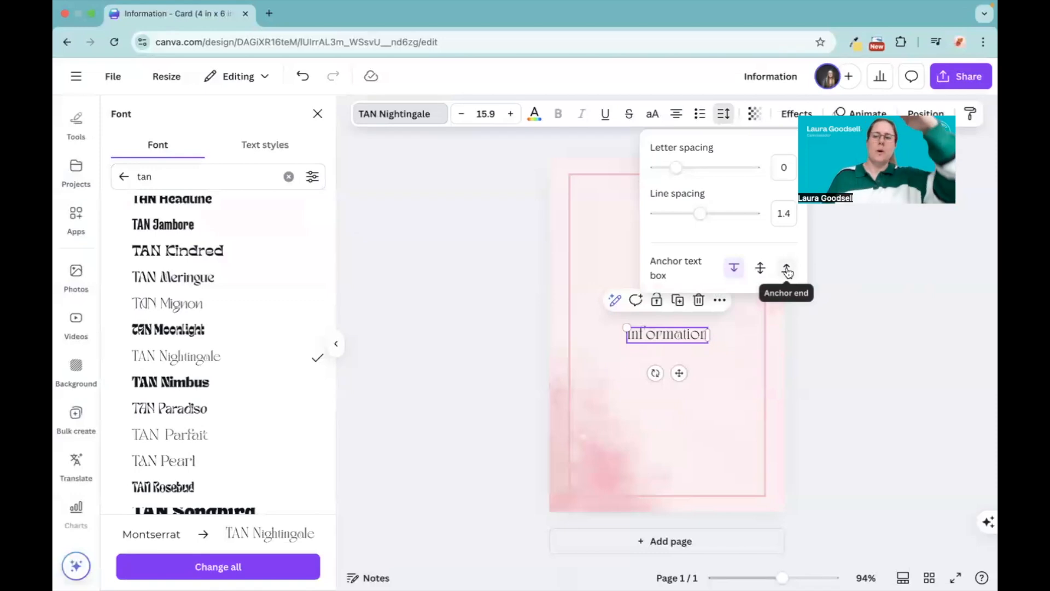
click(761, 269)
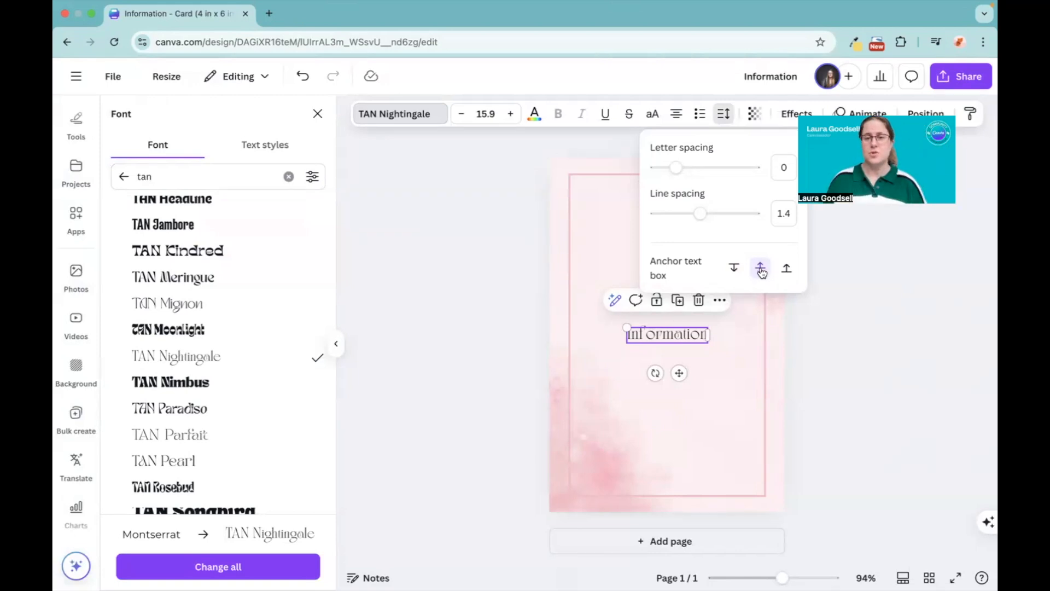
click(458, 290)
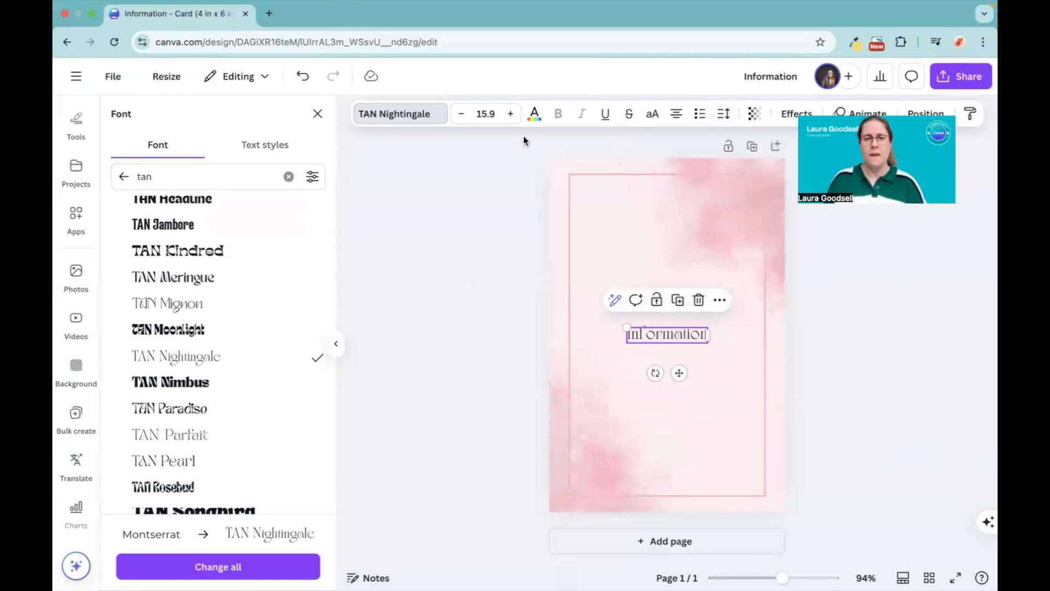
Step: Recolour the "Information" placeholder text to the dark dusky pink #7B424B
click(533, 115)
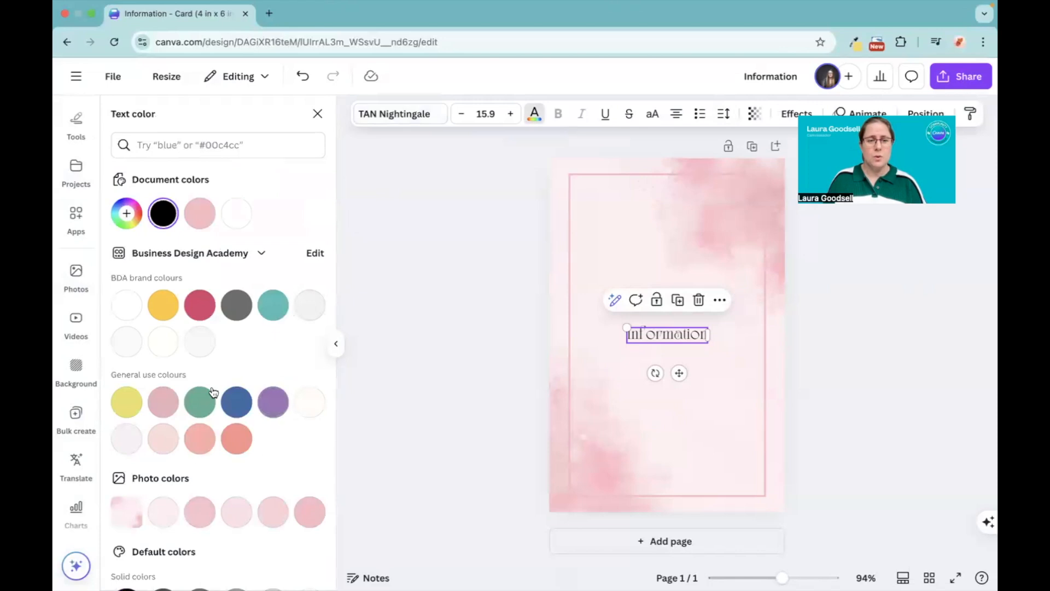
click(234, 441)
click(164, 403)
click(129, 215)
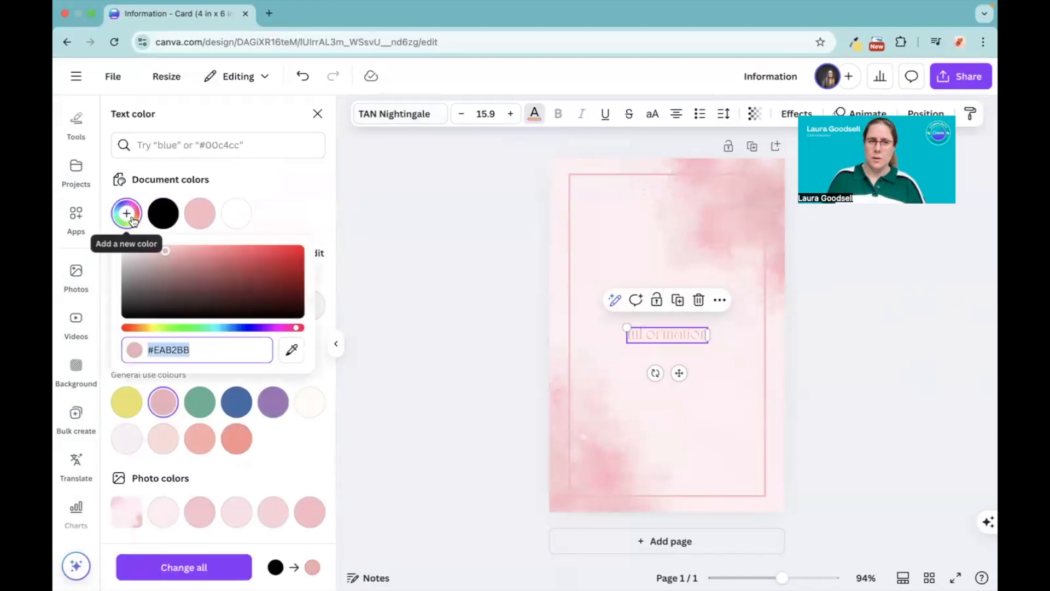
click(193, 276)
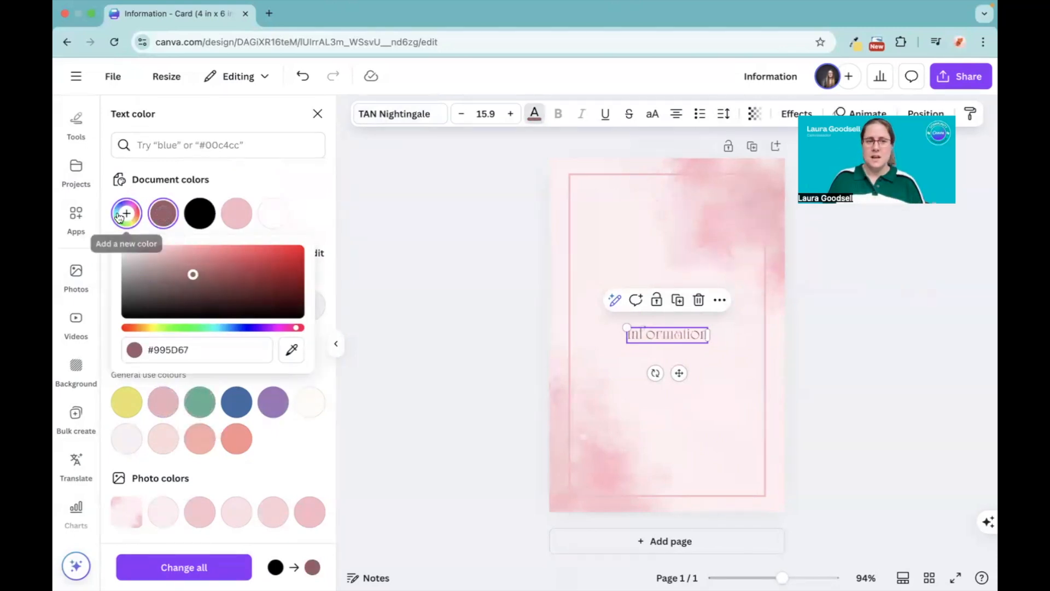
click(206, 285)
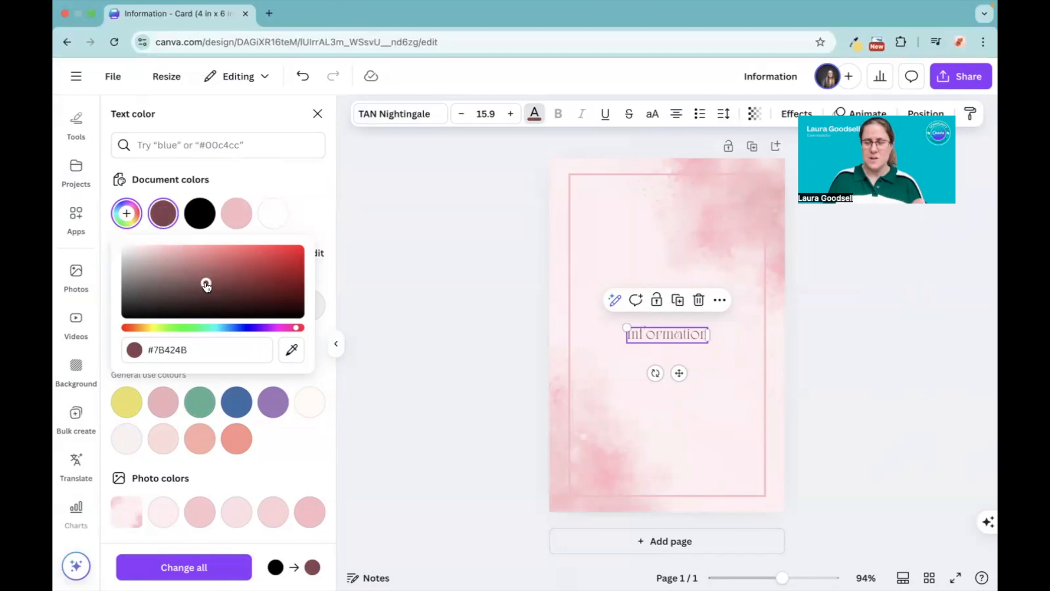
click(408, 351)
click(407, 352)
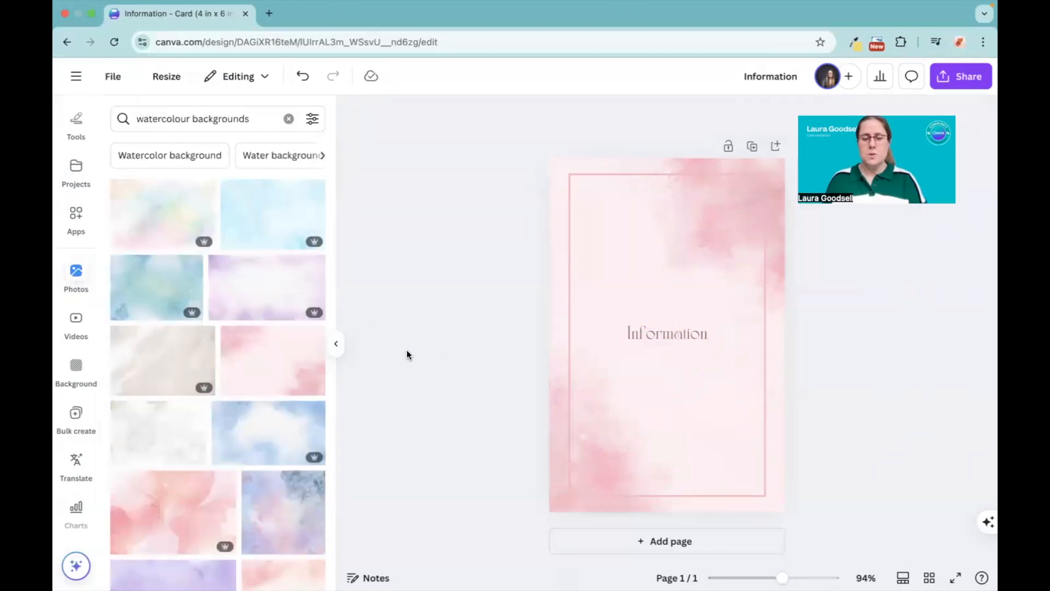
key(t)
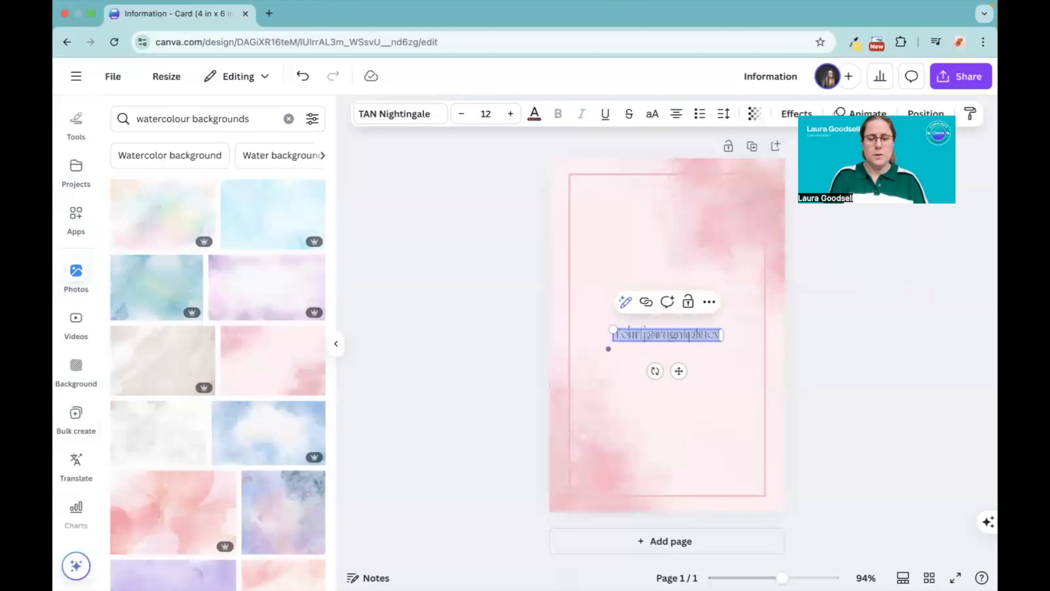
text(www.website.com)
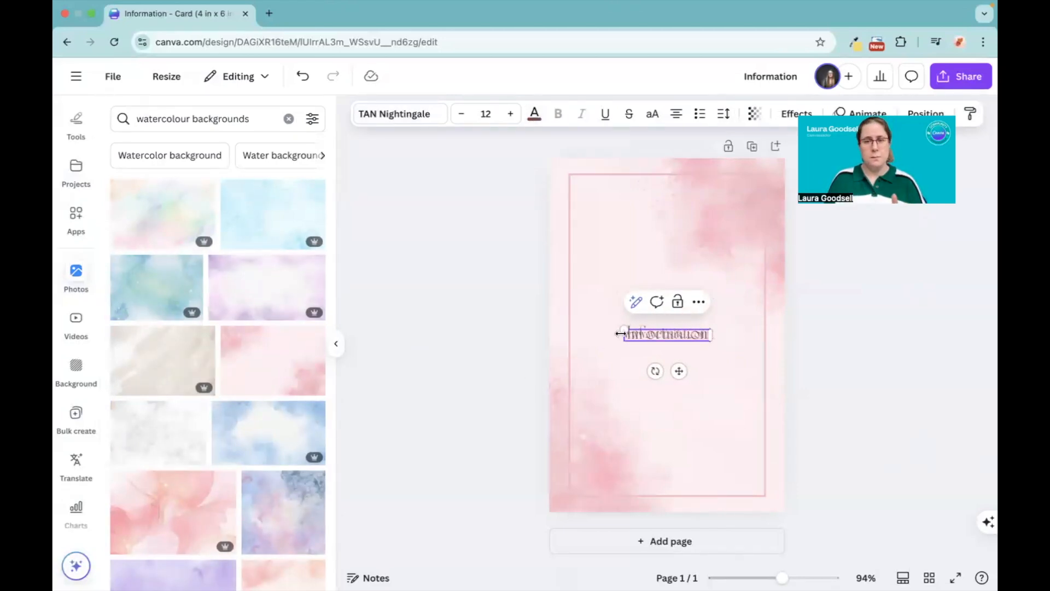
drag(623, 332, 636, 336)
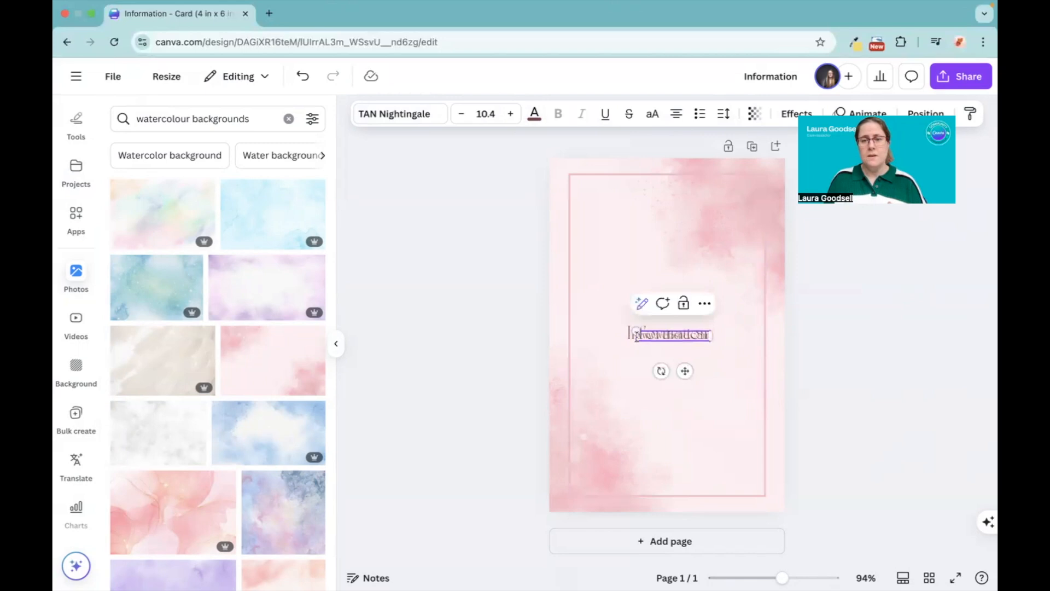
drag(712, 334, 785, 336)
click(563, 339)
drag(715, 336, 665, 481)
click(447, 420)
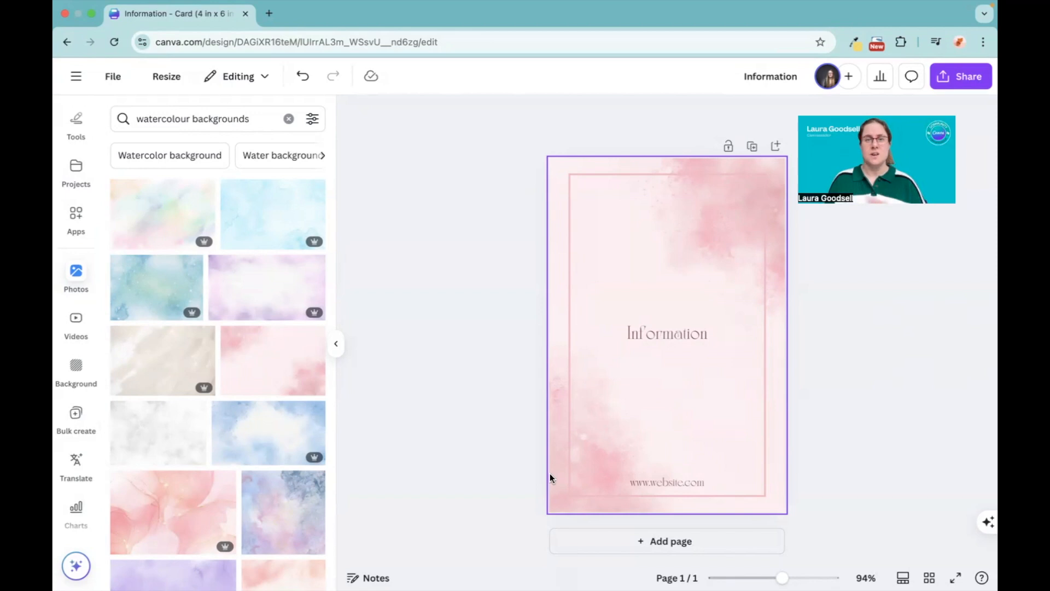
Step: Search the available apps for "bulk create" and open the Bulk create app
click(335, 346)
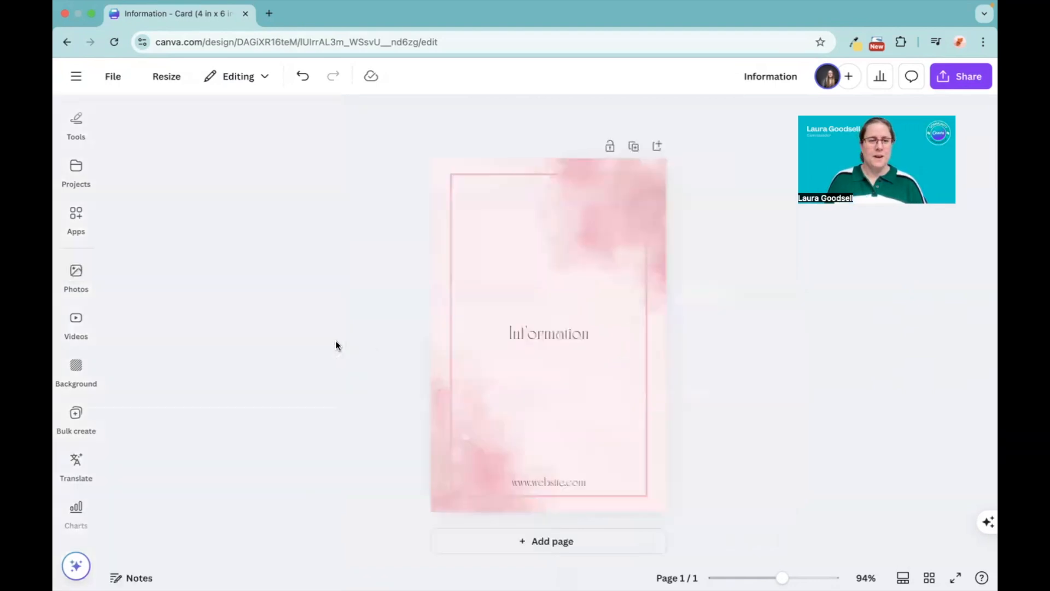
scroll(85, 465, down, 5)
click(85, 463)
scroll(82, 462, up, 5)
click(82, 421)
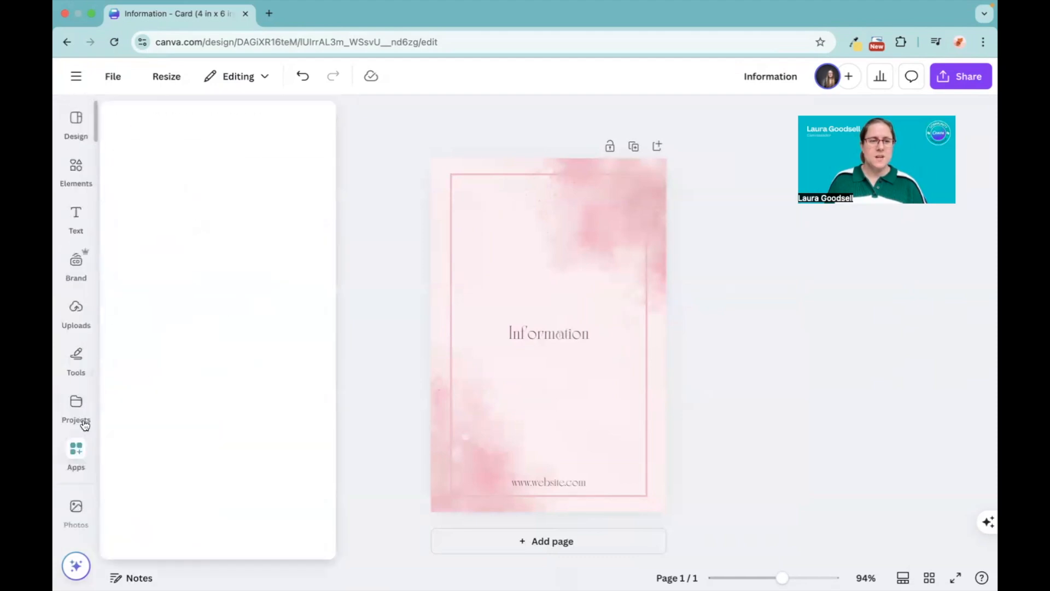
click(74, 455)
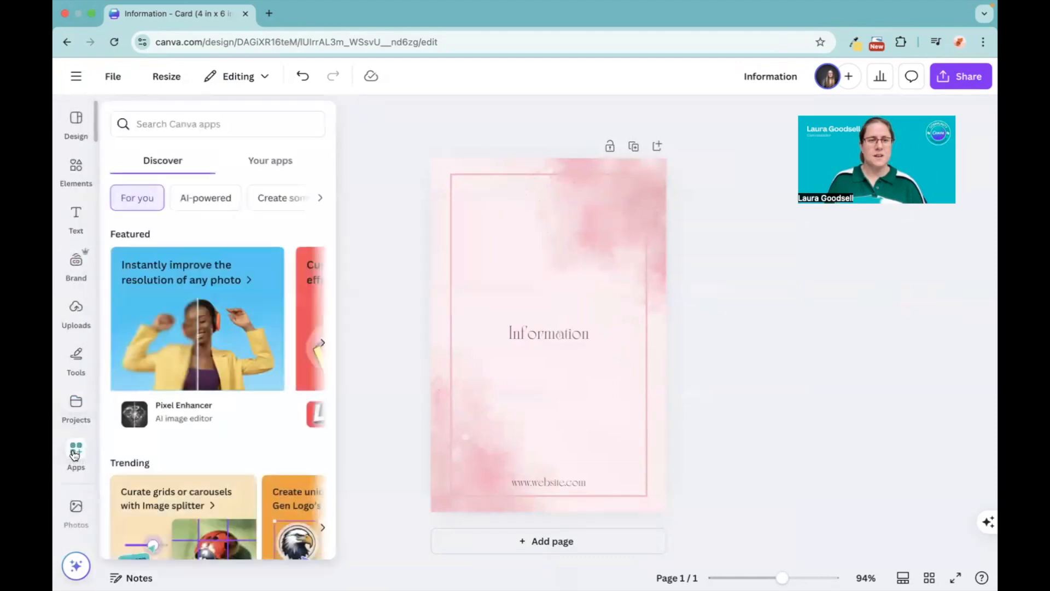
click(171, 120)
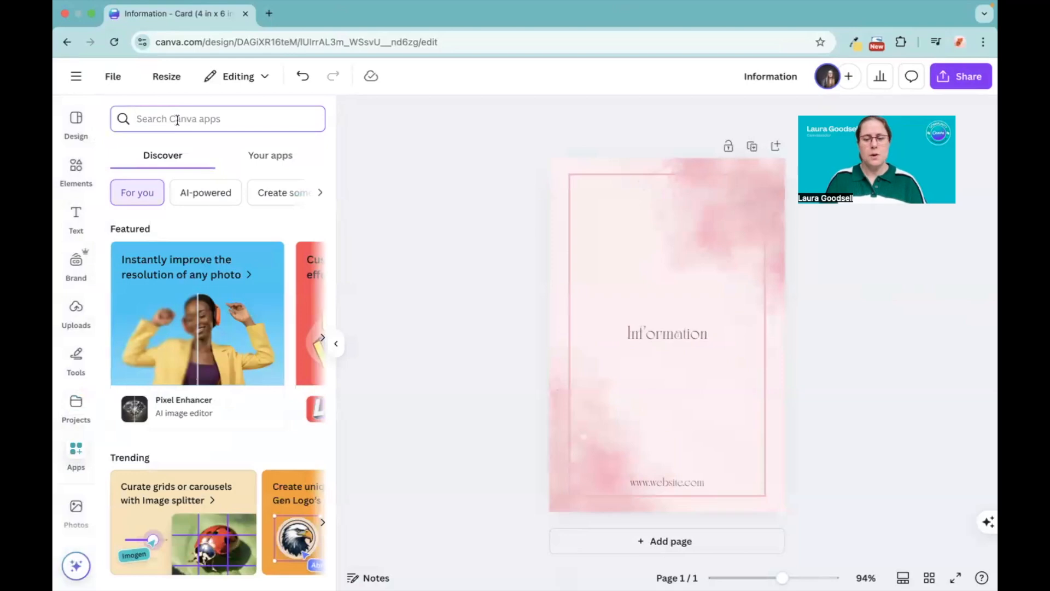
text(bulk create)
key(Return)
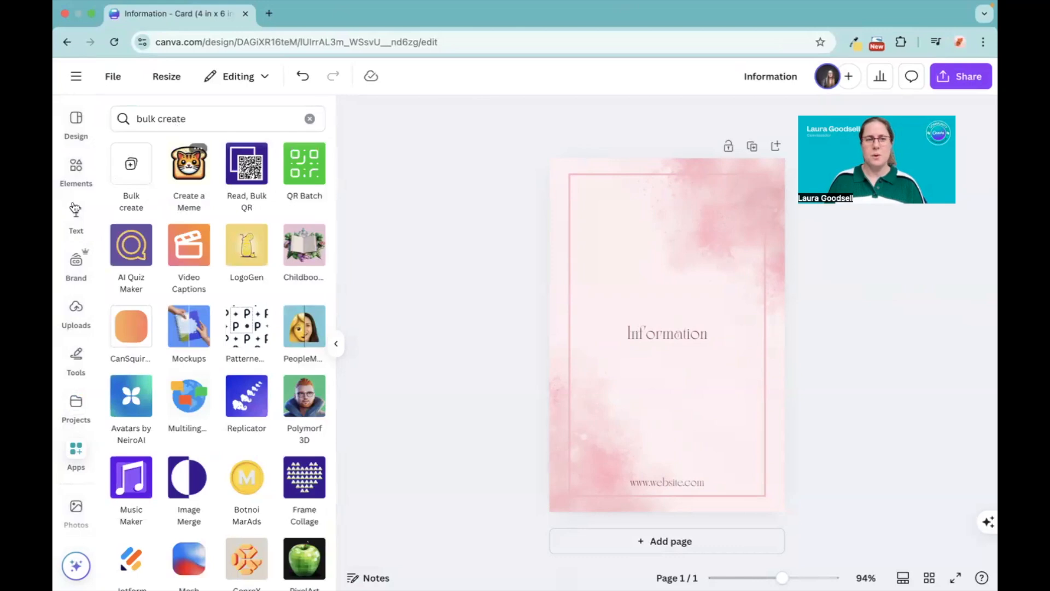
click(132, 165)
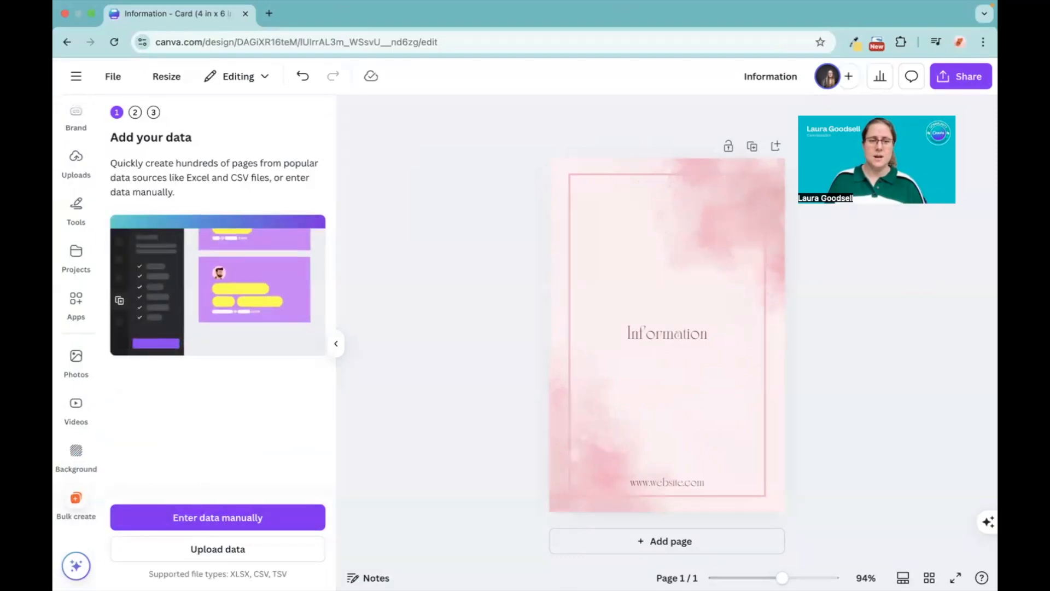
Step: Upload the Untitled CSV file of sayings from the Desktop as the bulk-create data
click(216, 550)
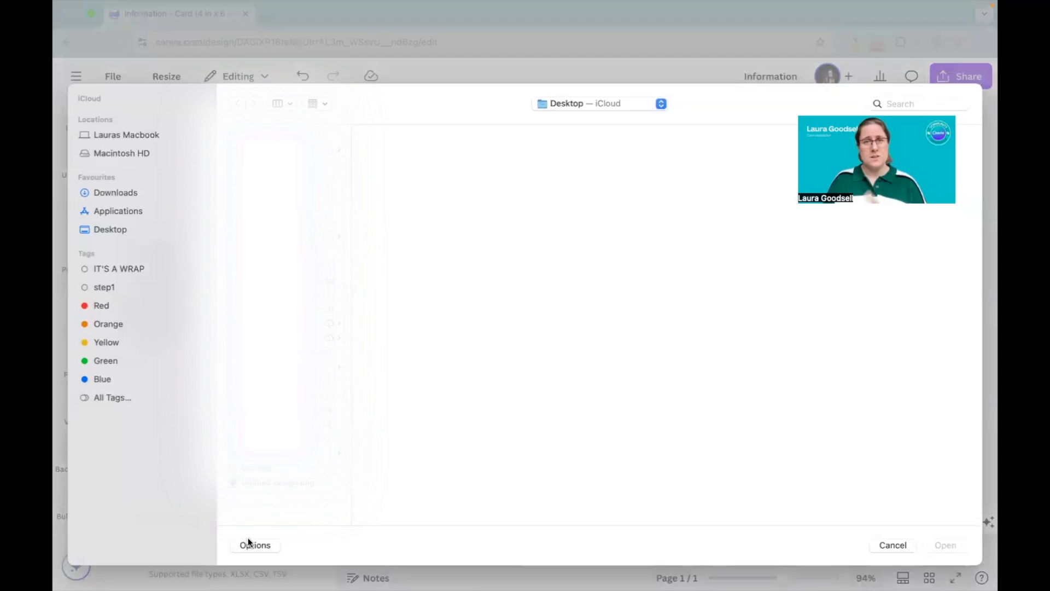
click(244, 468)
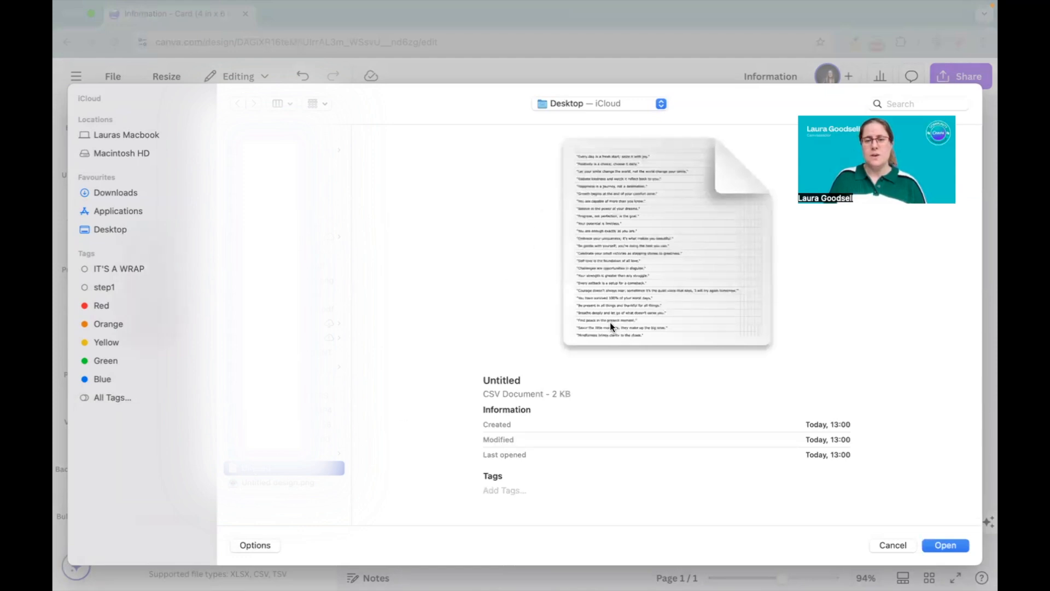
click(944, 544)
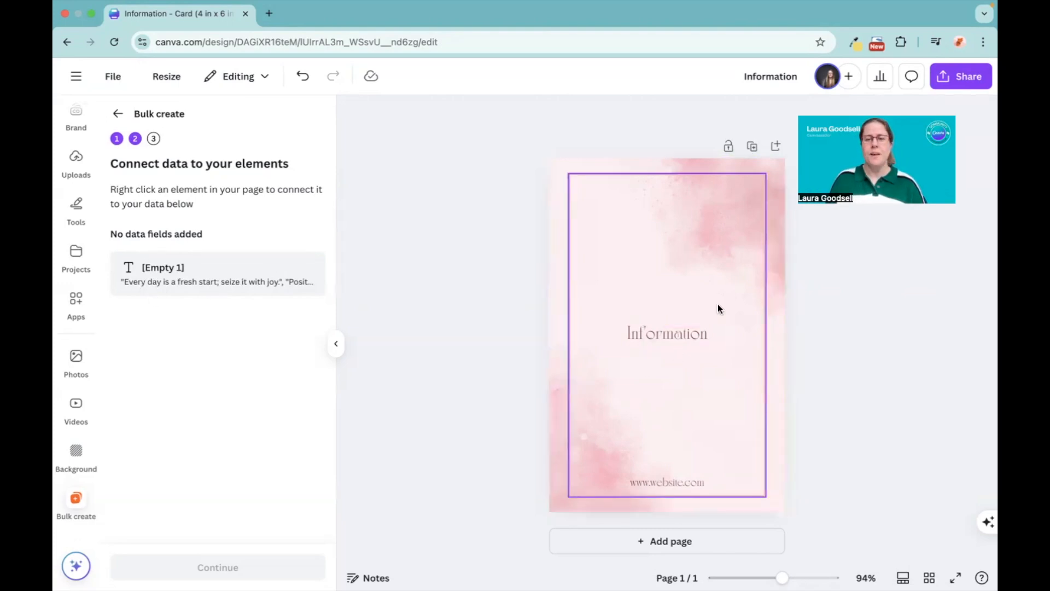
Step: Connect the "Information" placeholder text to the [Empty 1] data field
click(669, 334)
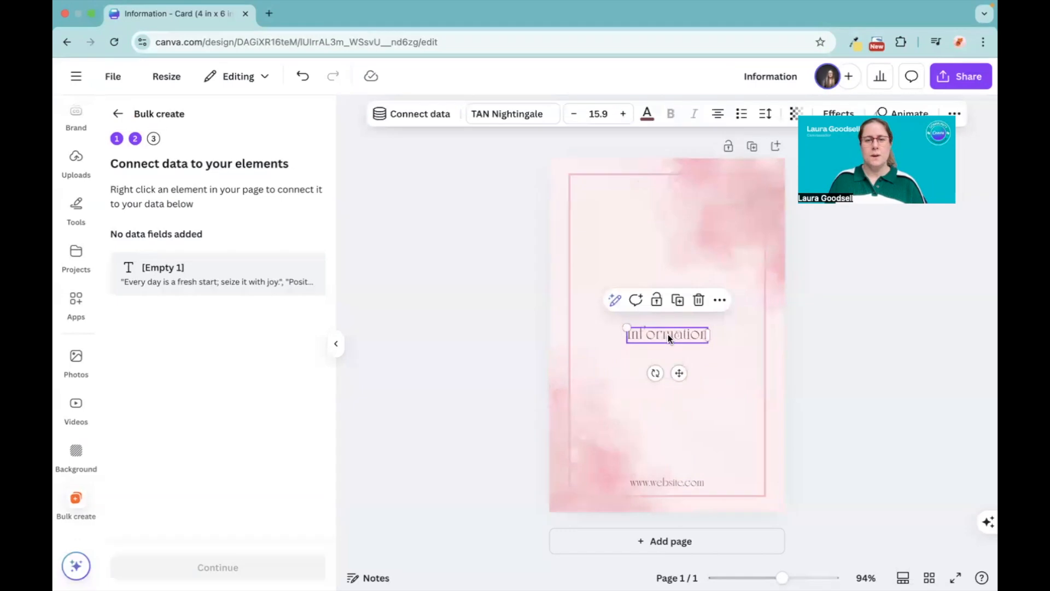
right_click(668, 333)
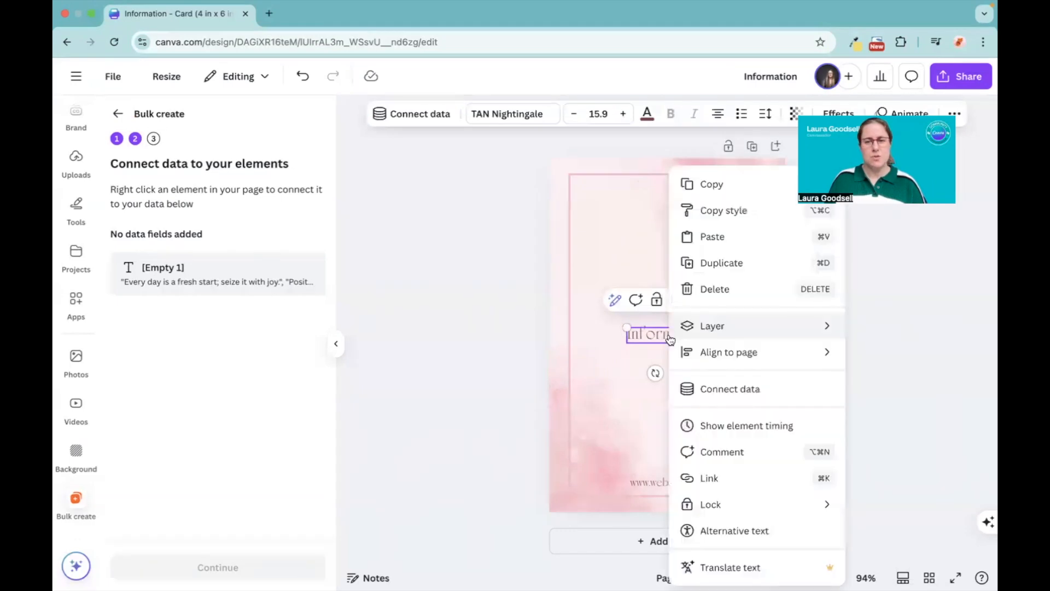
click(731, 390)
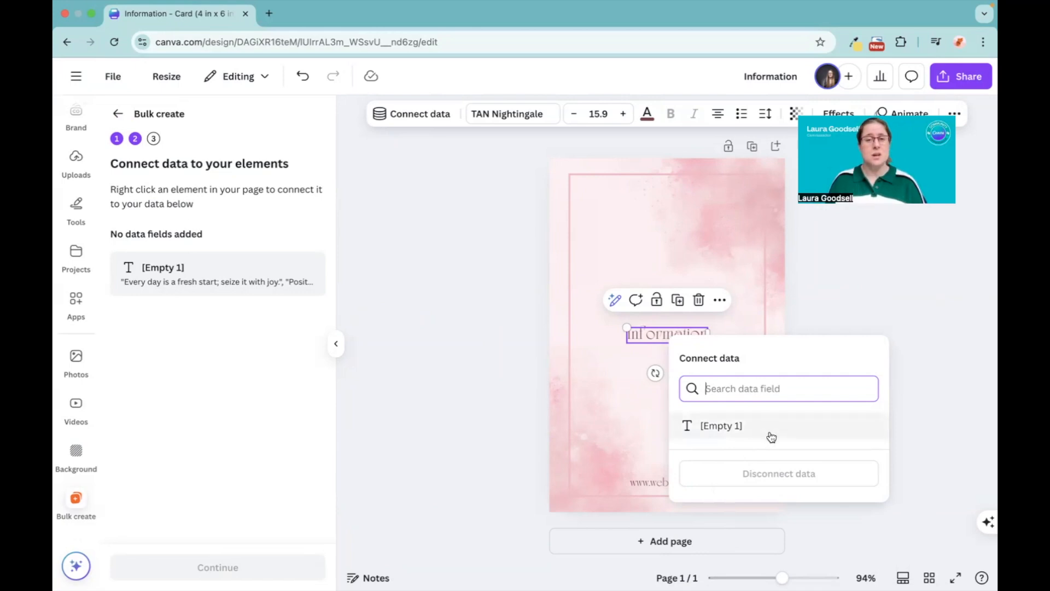
click(730, 428)
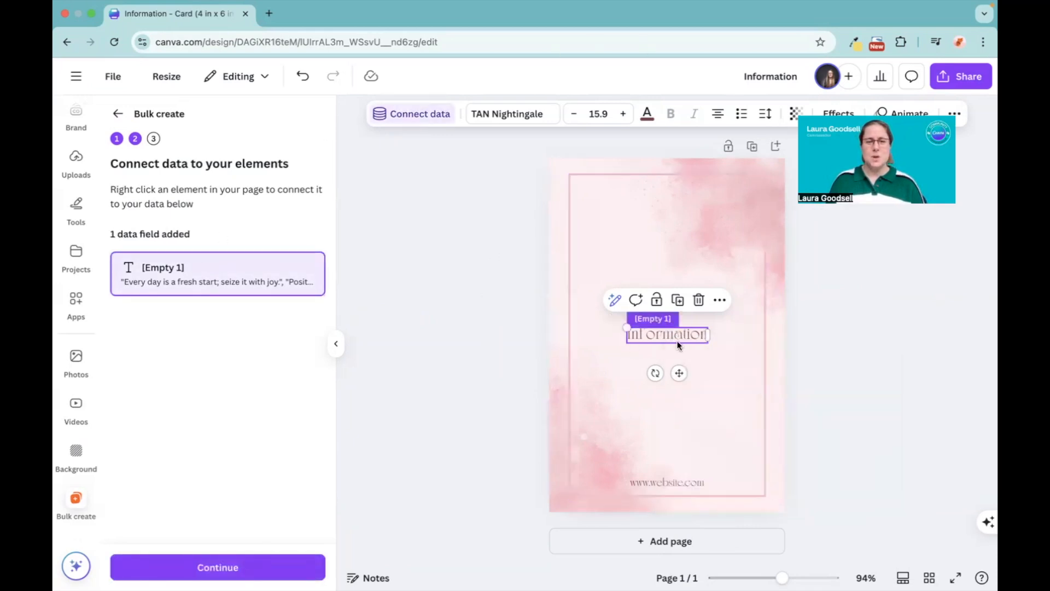
Step: Apply the data with all sayings selected and generate the 30 card designs
click(213, 568)
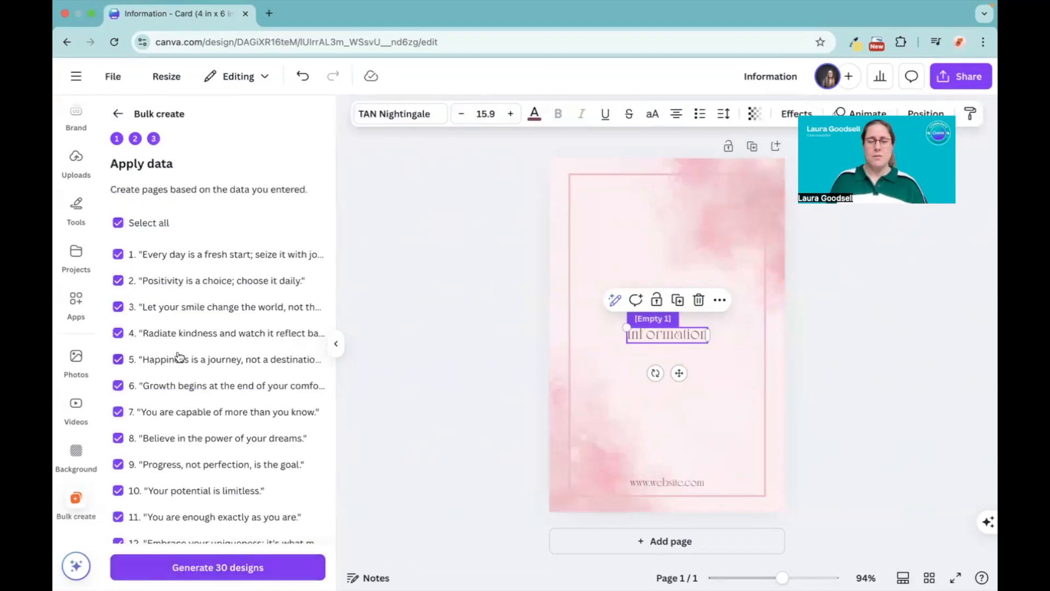
scroll(178, 355, down, 10)
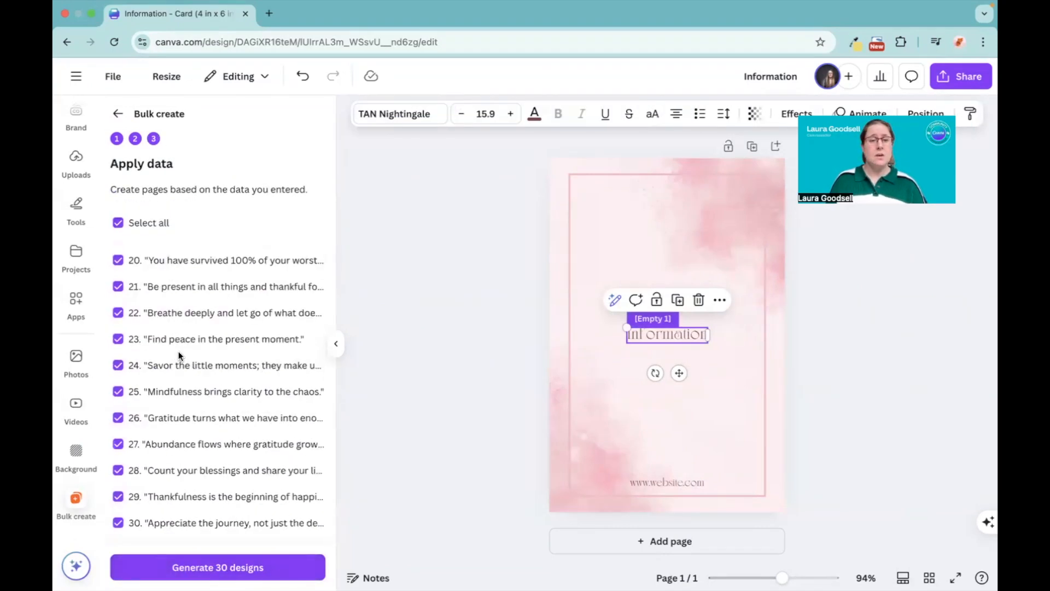
scroll(178, 355, up, 10)
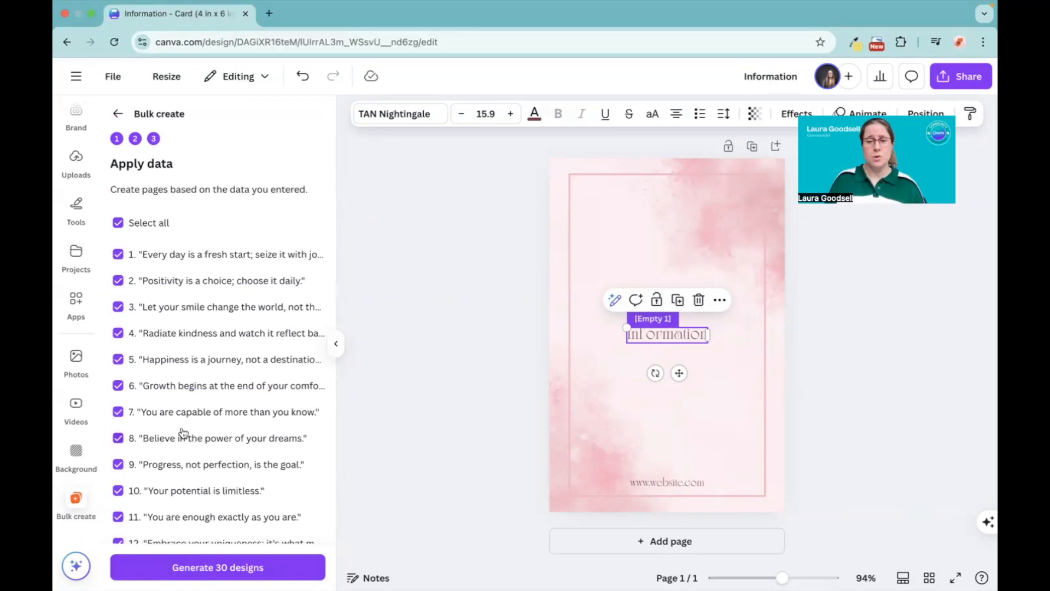
click(221, 569)
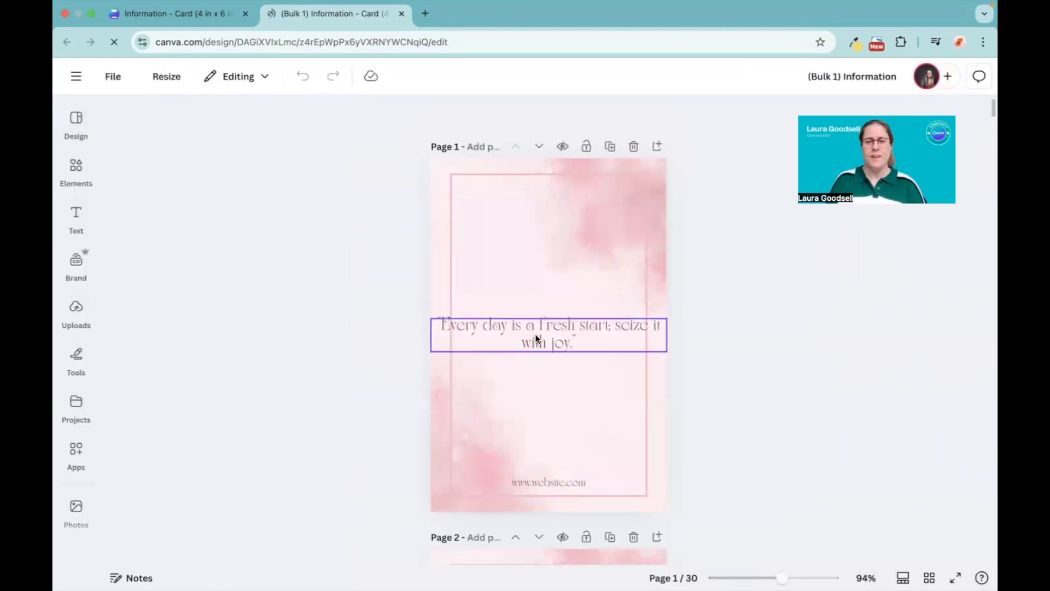
Step: Review all generated cards in grid view and return to page 1 in the normal view
scroll(535, 337, down, 10)
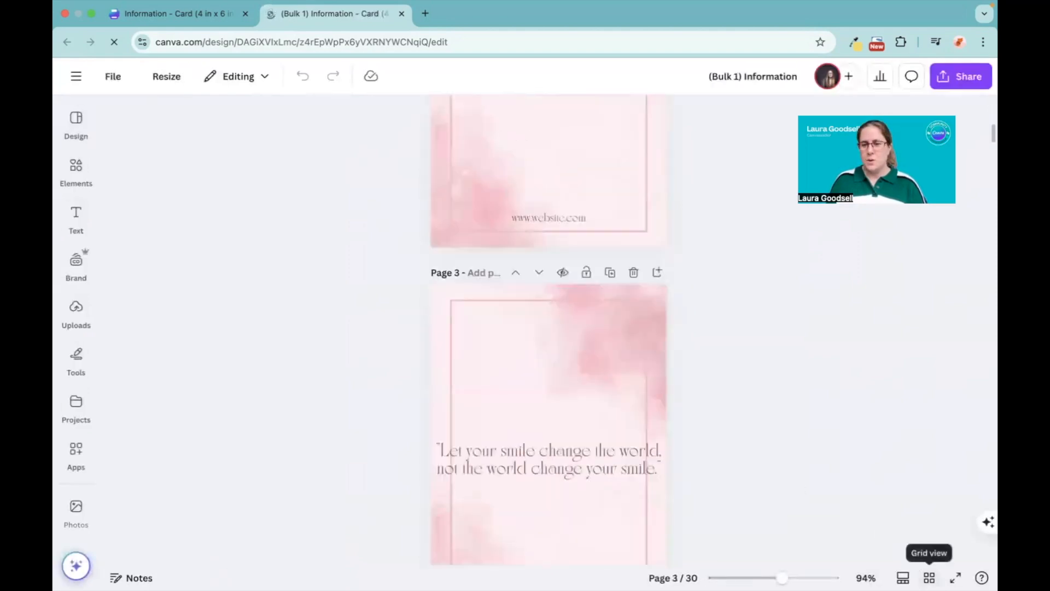
click(929, 577)
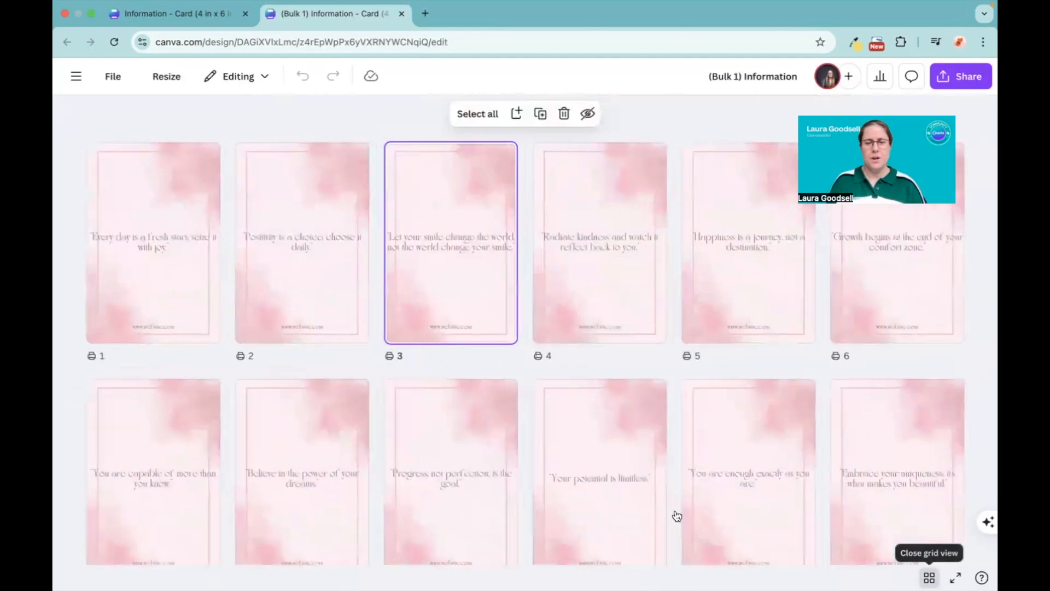
scroll(359, 485, down, 15)
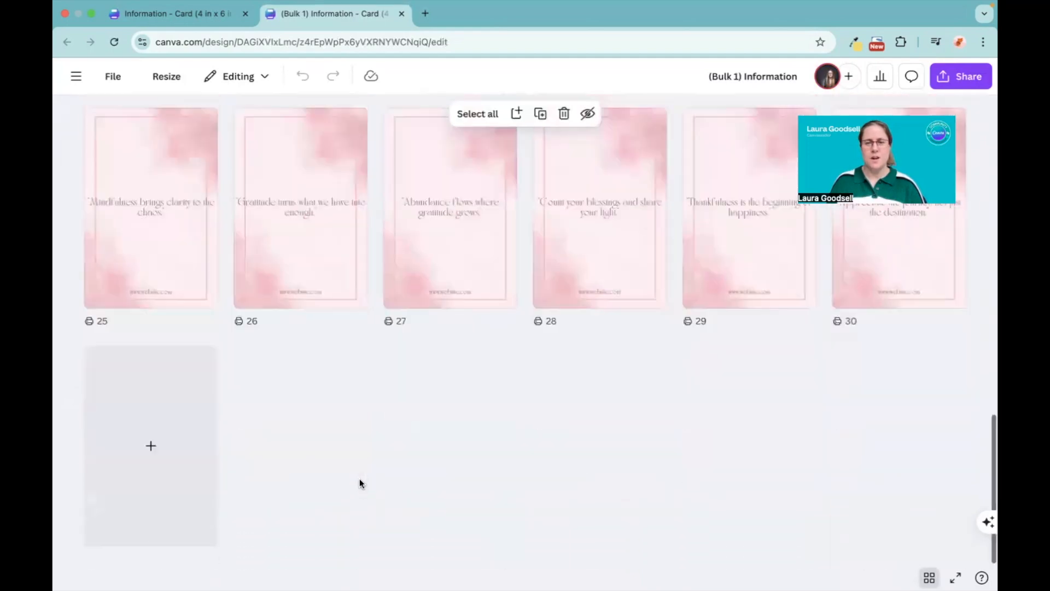
scroll(359, 478, up, 10)
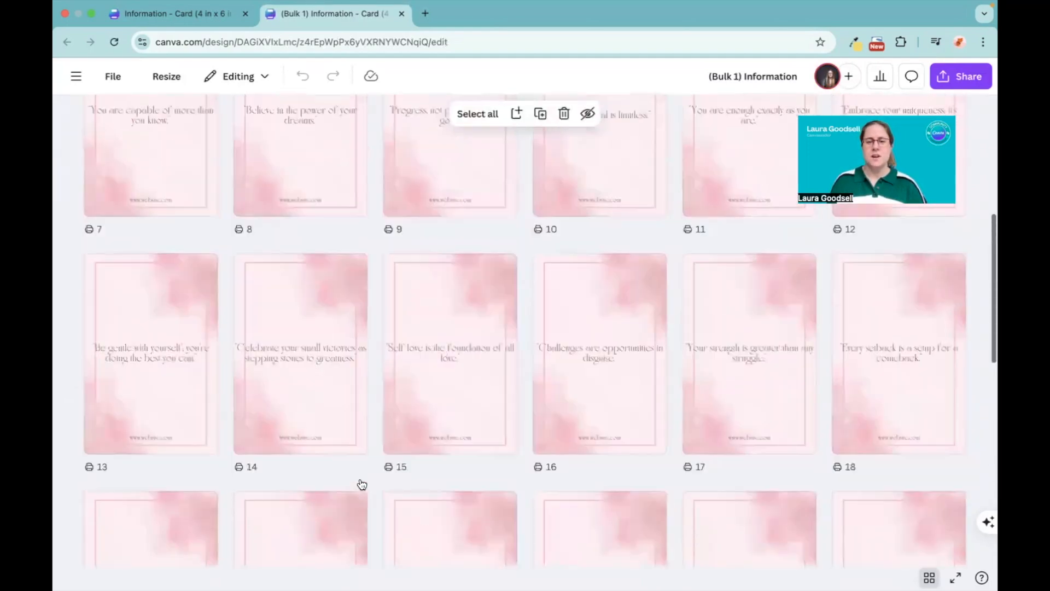
scroll(361, 484, up, 4)
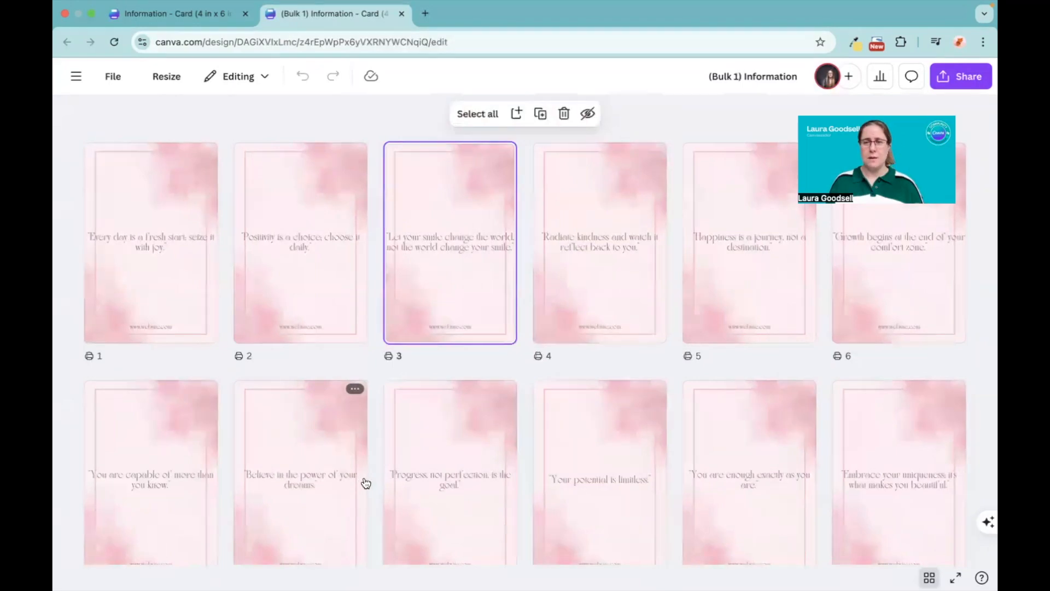
click(132, 244)
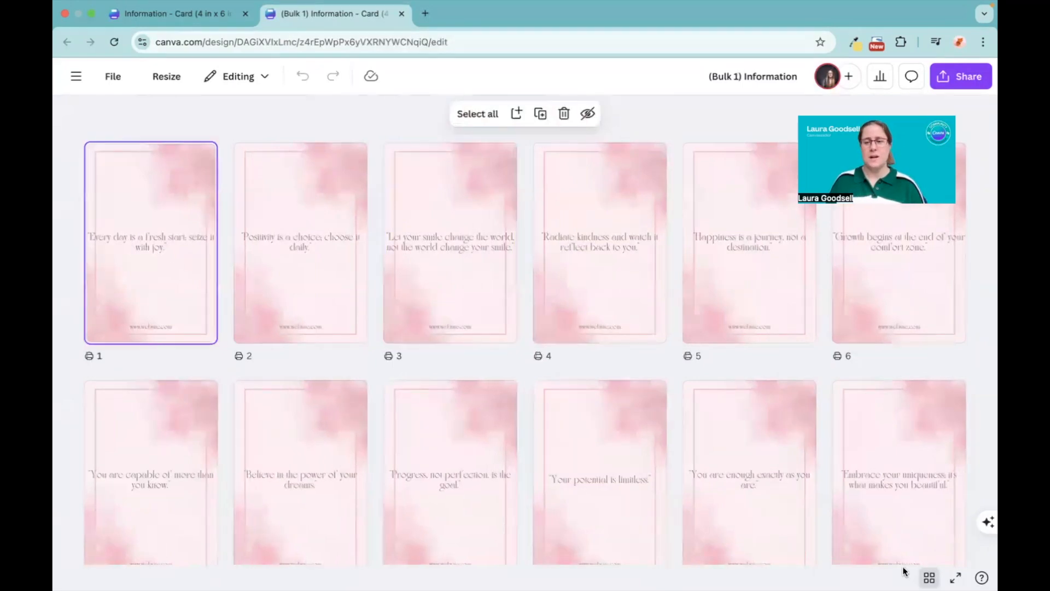
click(930, 577)
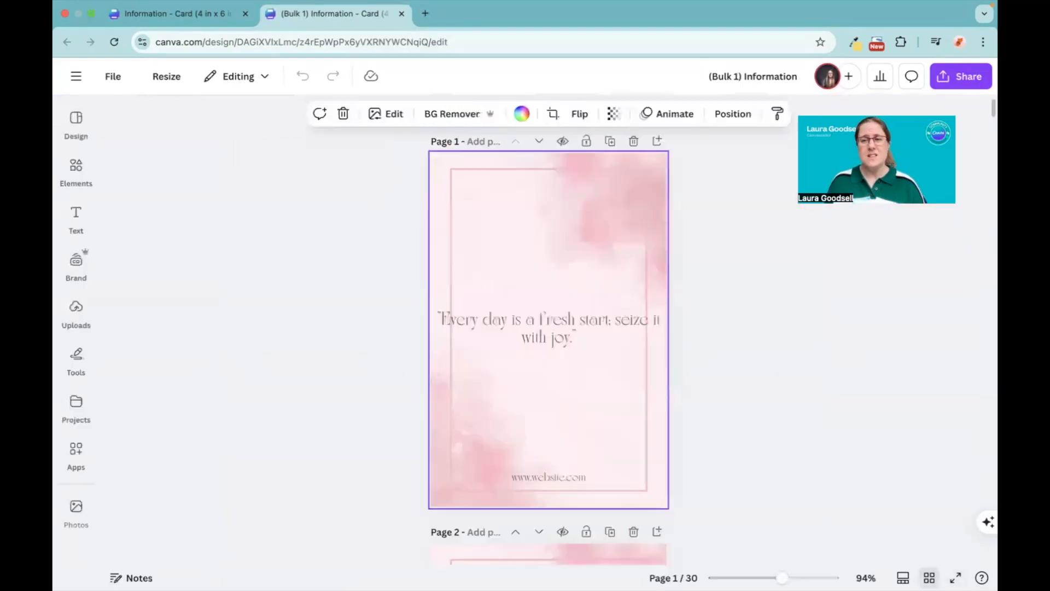
Step: Narrow the saying's text box on page 1 so it sits centred within the border on two lines
click(478, 330)
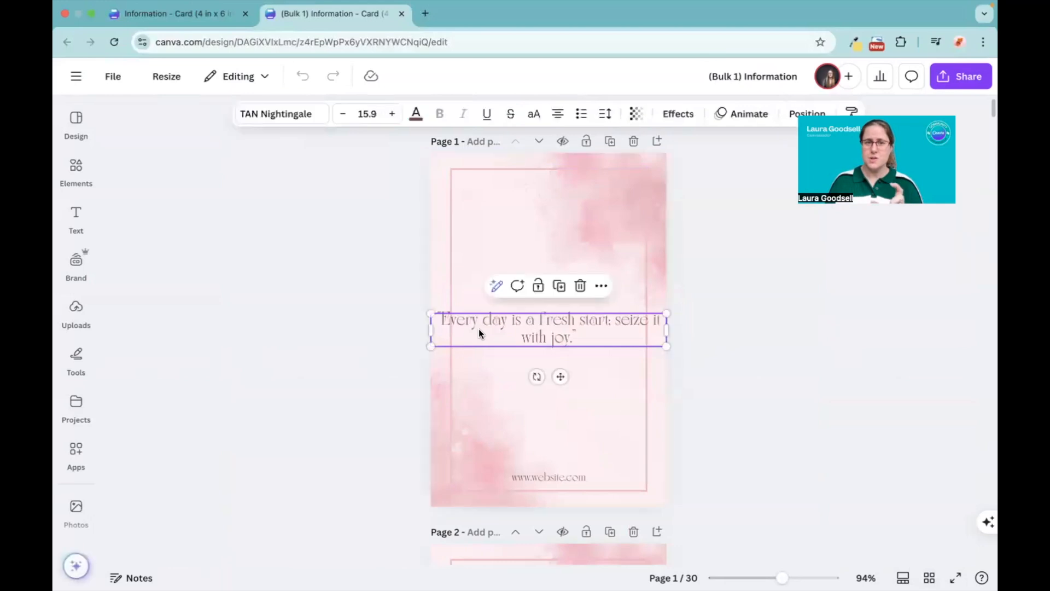
drag(430, 330, 506, 326)
drag(596, 331, 557, 331)
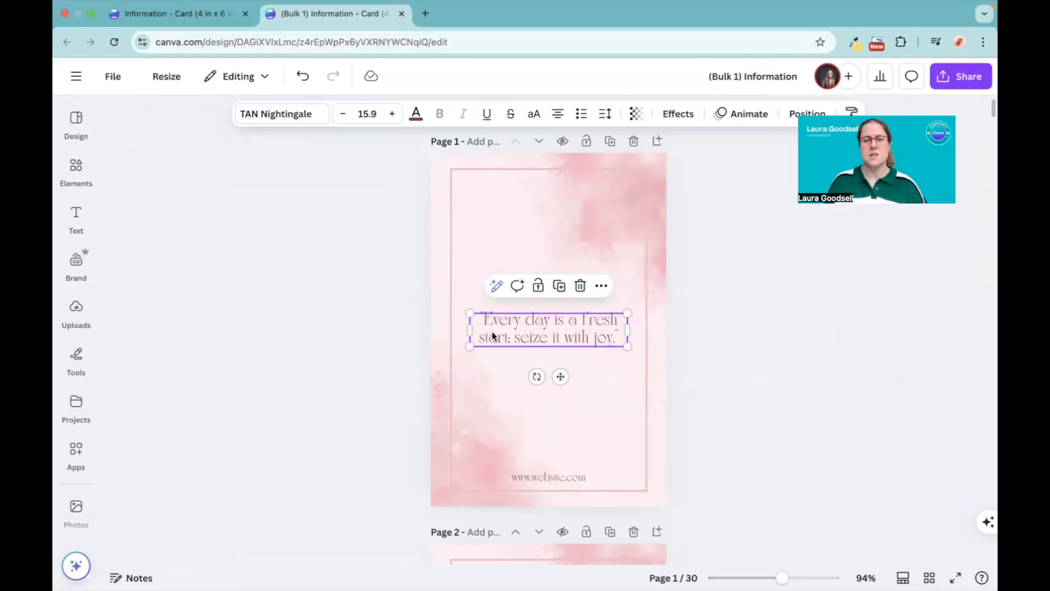
Step: Narrow the saying's text box on page 2 so it wraps onto two lines inside the border
click(325, 344)
scroll(325, 344, down, 6)
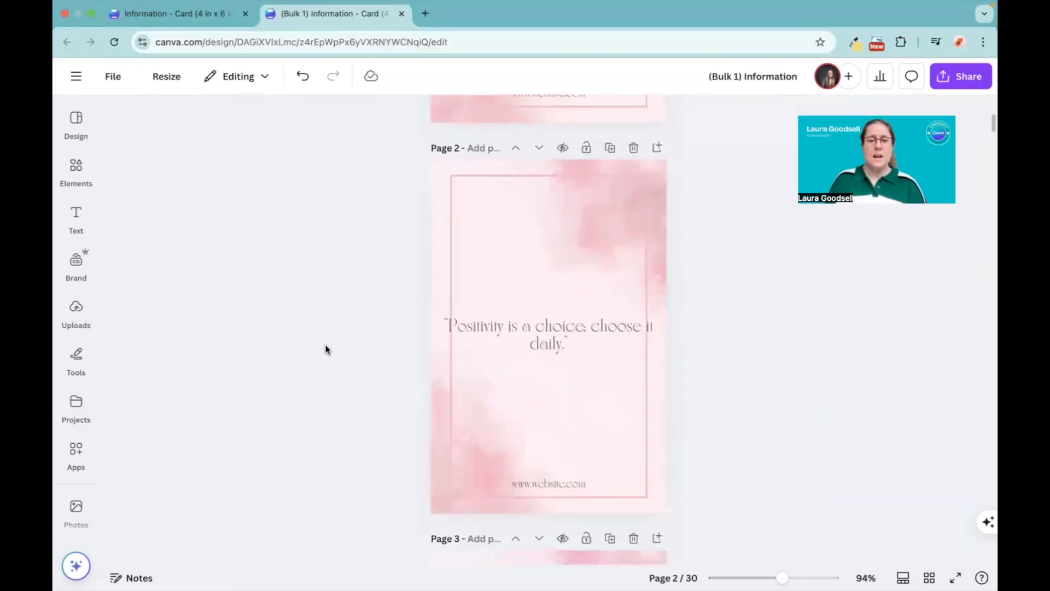
click(511, 324)
drag(435, 334, 514, 335)
click(369, 346)
Step: Narrow the saying's text box on page 3 and centre it within the border, wrapping onto four lines
scroll(369, 346, down, 8)
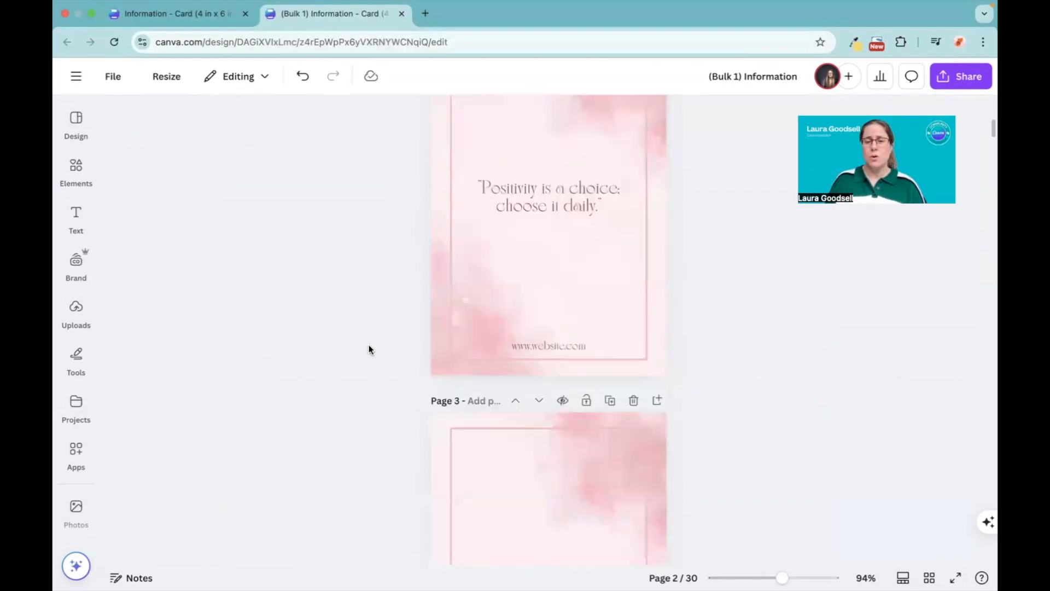
click(441, 279)
drag(436, 290, 507, 294)
drag(575, 290, 537, 292)
click(349, 312)
Step: Delete the pink watercolour background from page 3
scroll(349, 316, up, 2)
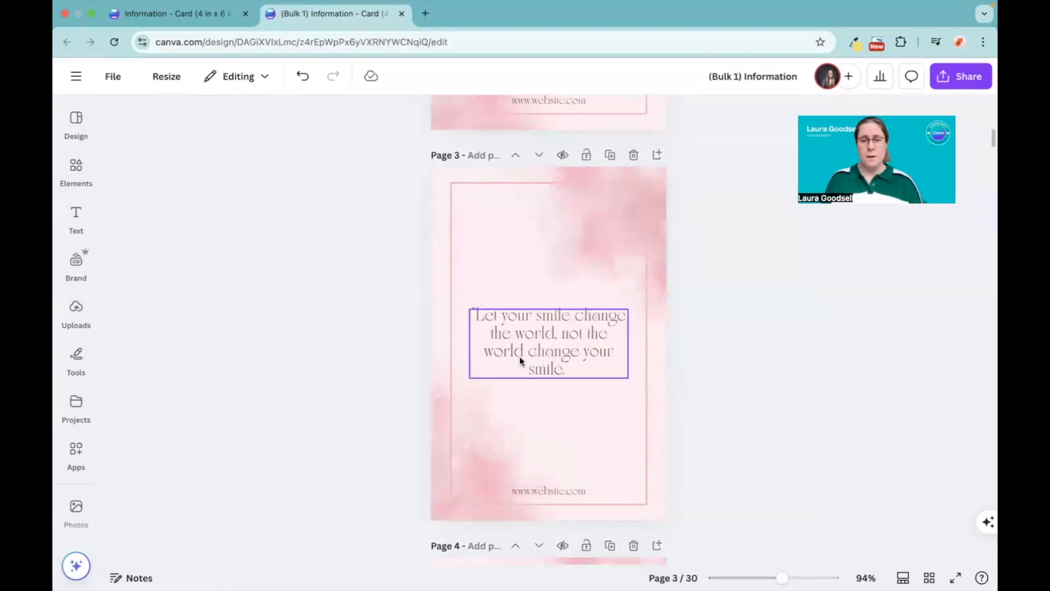
click(441, 433)
key(Delete)
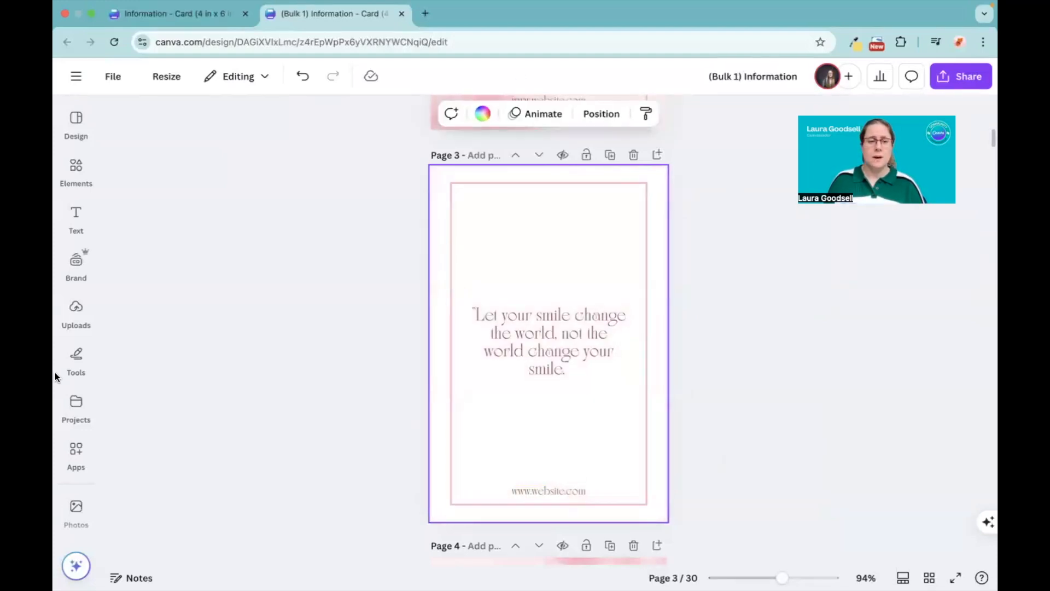
Step: Search the photo library for "watercolour backgrounds"
click(73, 407)
click(72, 439)
scroll(74, 355, down, 3)
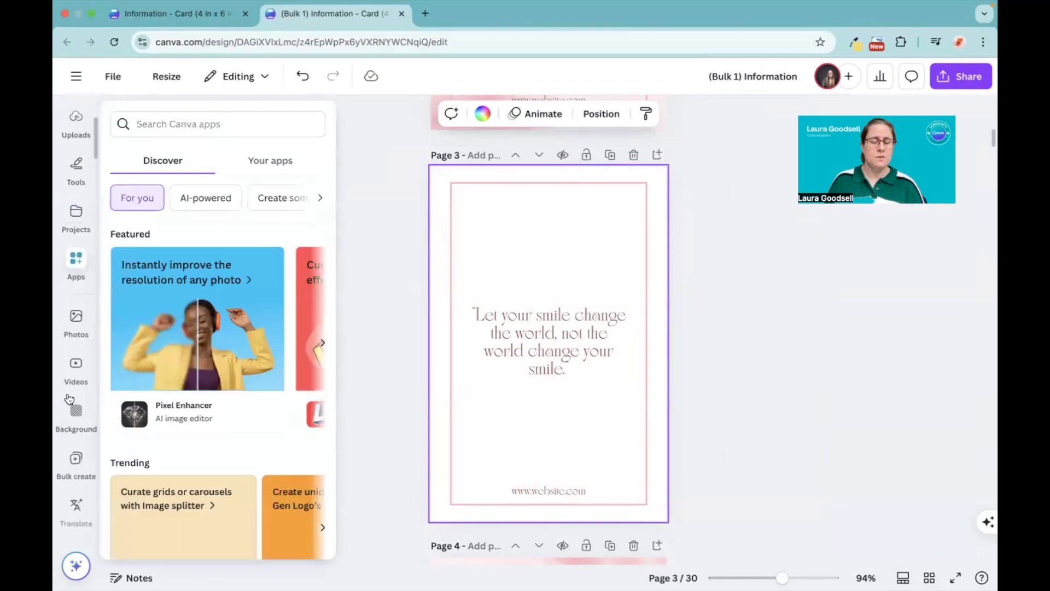
click(72, 313)
click(193, 121)
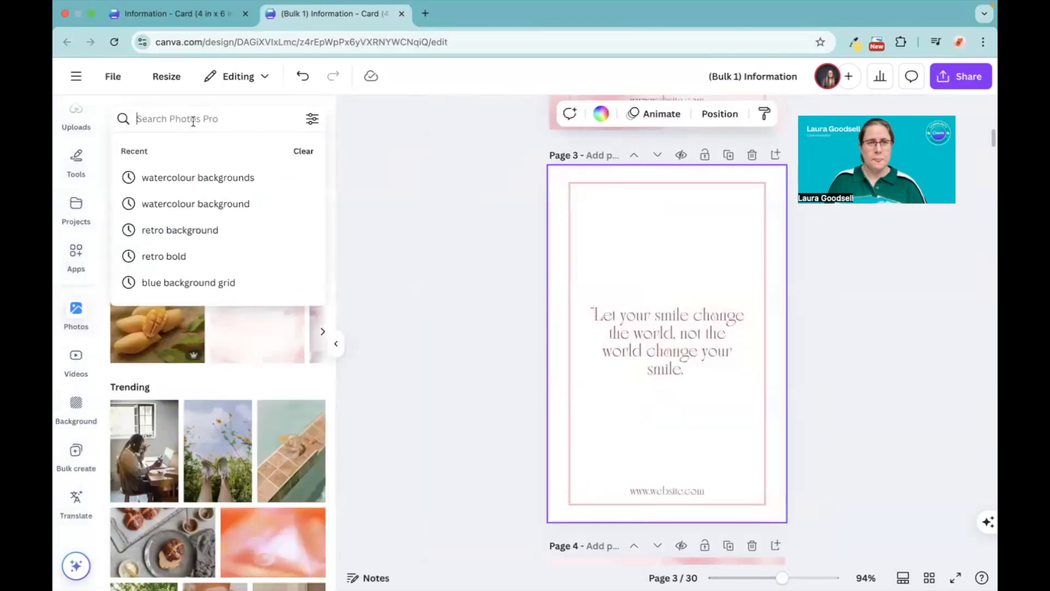
click(199, 176)
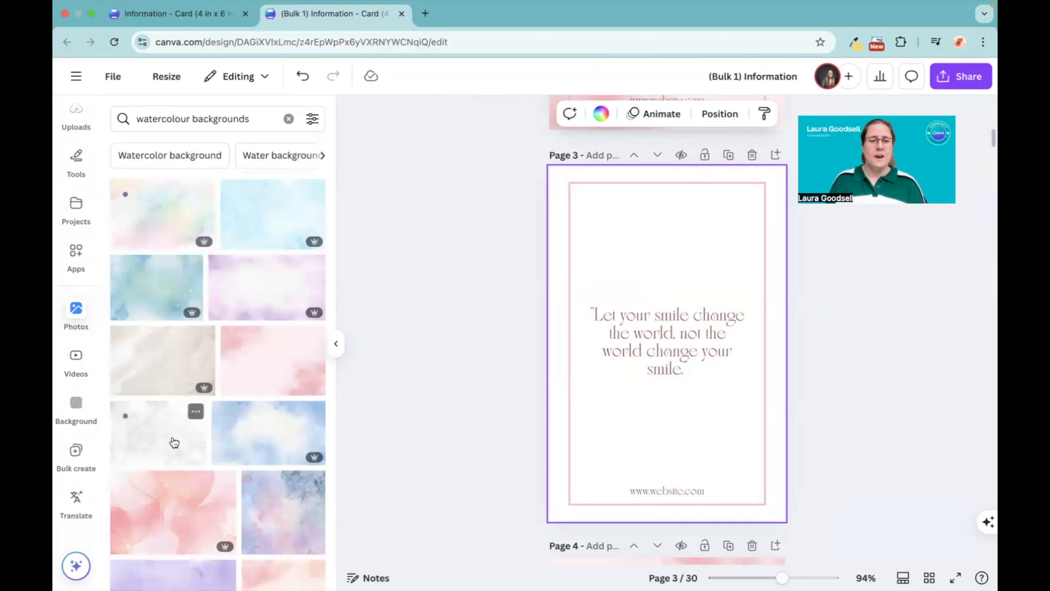
Step: Add a pale peach-pink watercolour photo to page 3 and set it as the page background
scroll(174, 442, down, 5)
scroll(174, 442, down, 2)
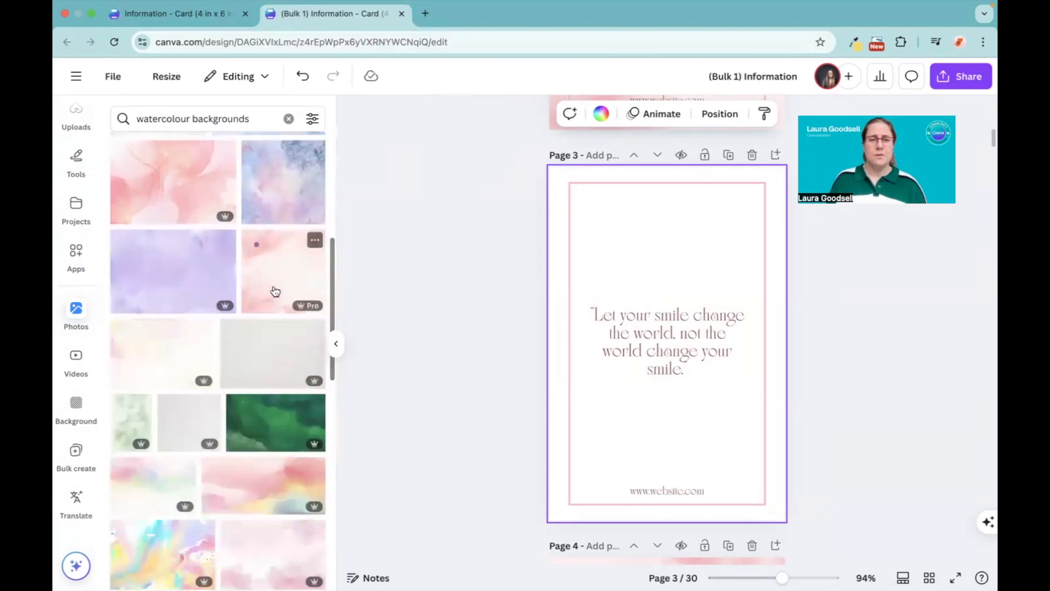
click(274, 291)
right_click(609, 274)
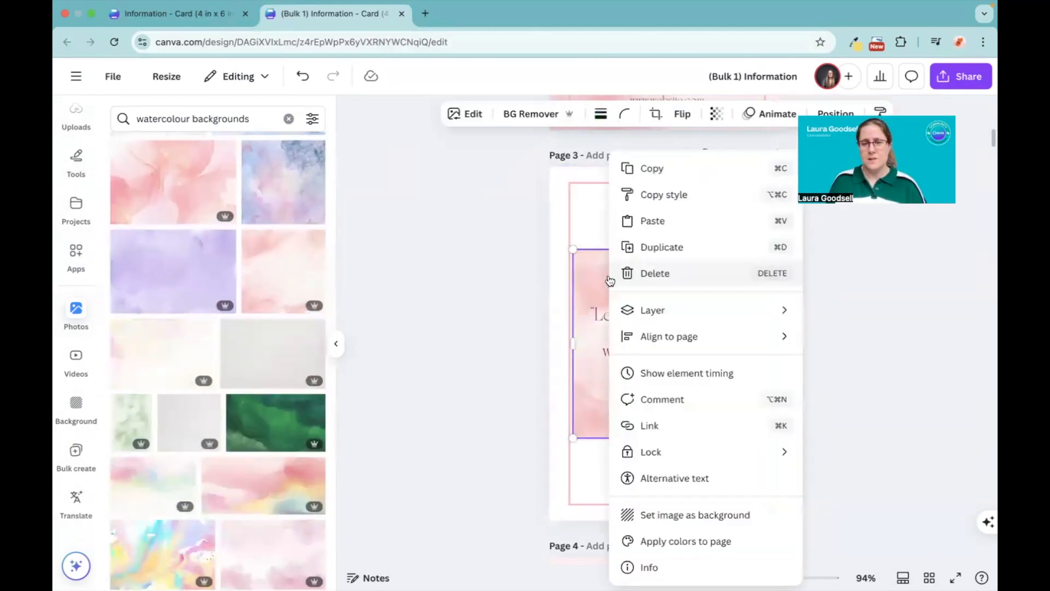
click(699, 516)
Step: Delete page 4's pink background and set a cream and beige watercolour photo as its new background
scroll(491, 425, down, 7)
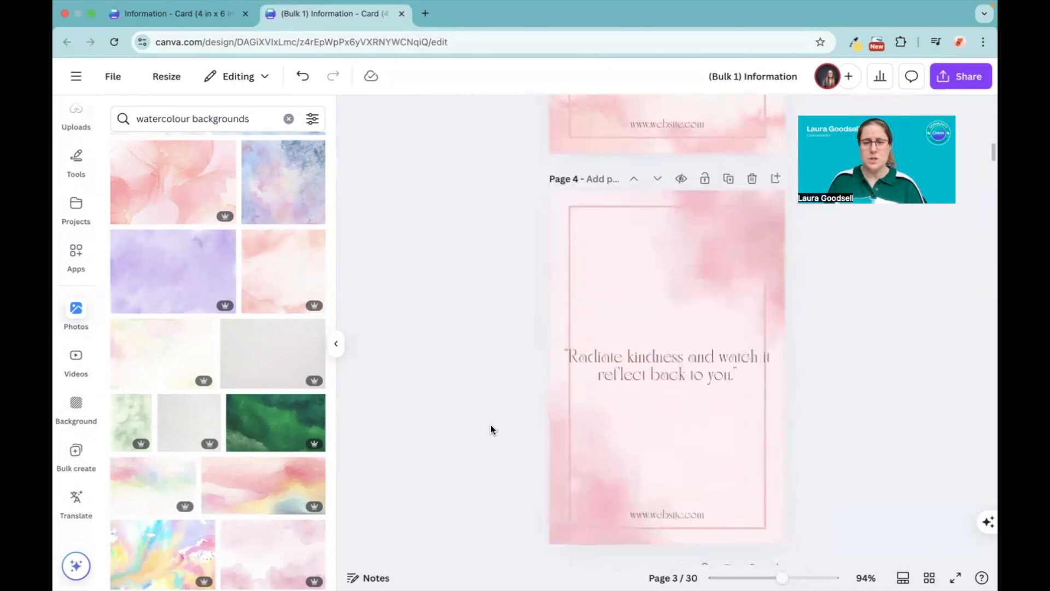
click(557, 428)
key(Delete)
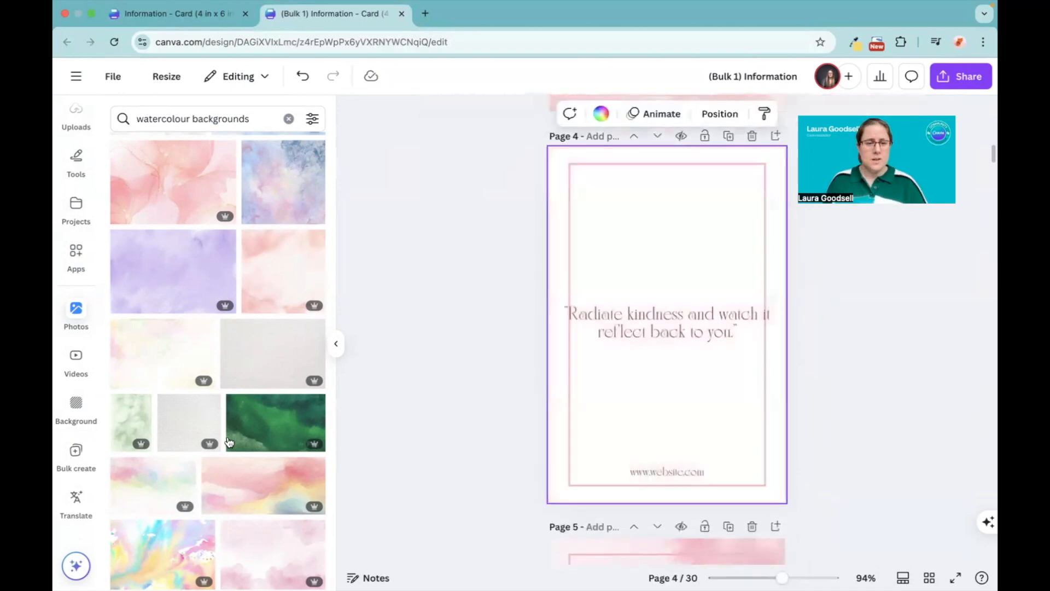
scroll(173, 445, down, 6)
scroll(173, 444, down, 5)
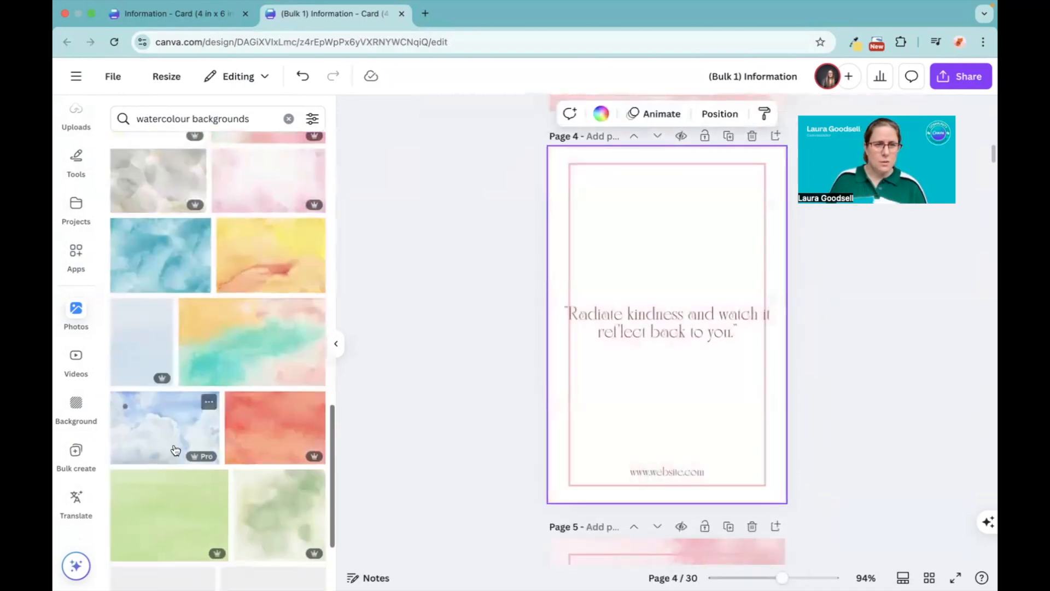
scroll(176, 449, down, 3)
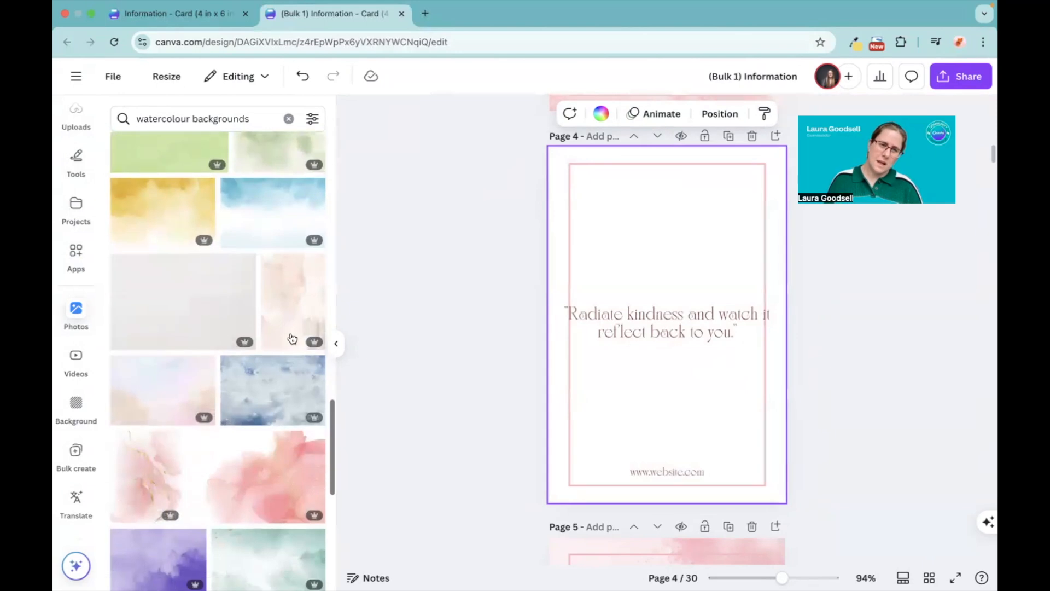
click(301, 305)
right_click(632, 263)
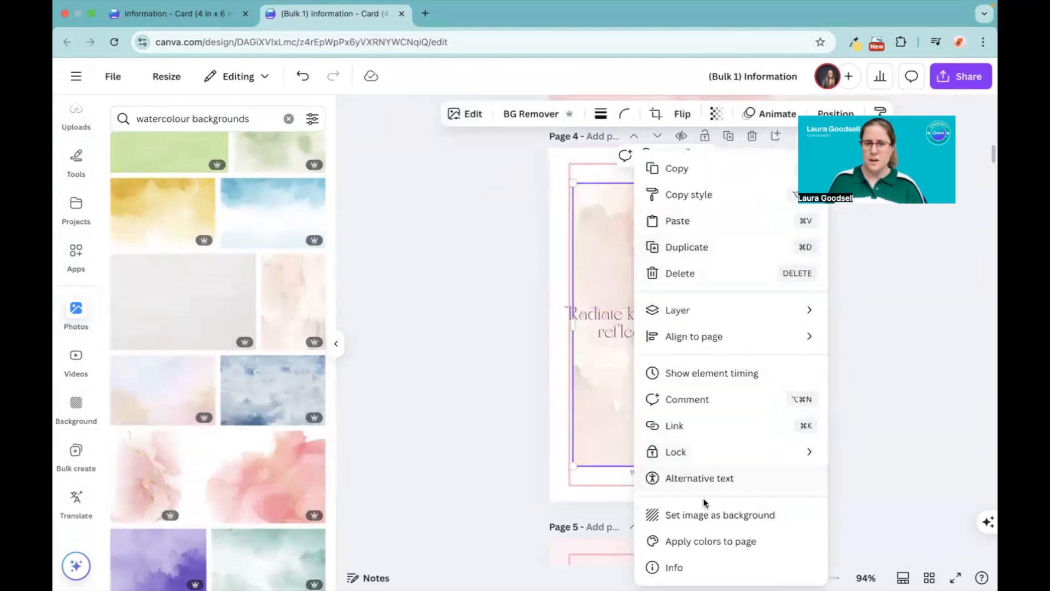
click(706, 512)
Step: Replace page 5's background with the pink watercolour photo that has gold veins
scroll(438, 377, down, 6)
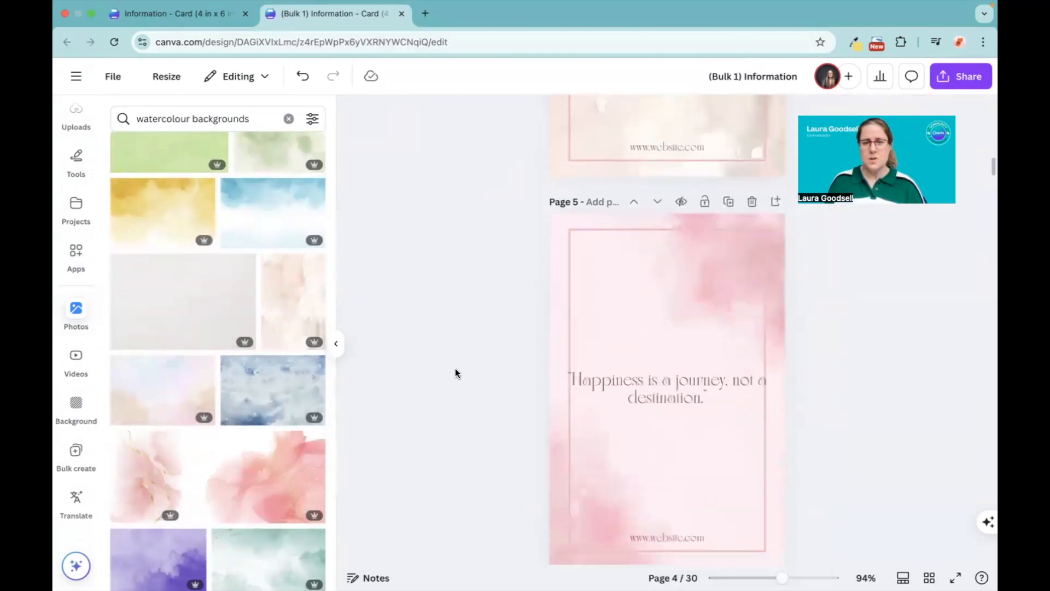
click(550, 333)
key(Delete)
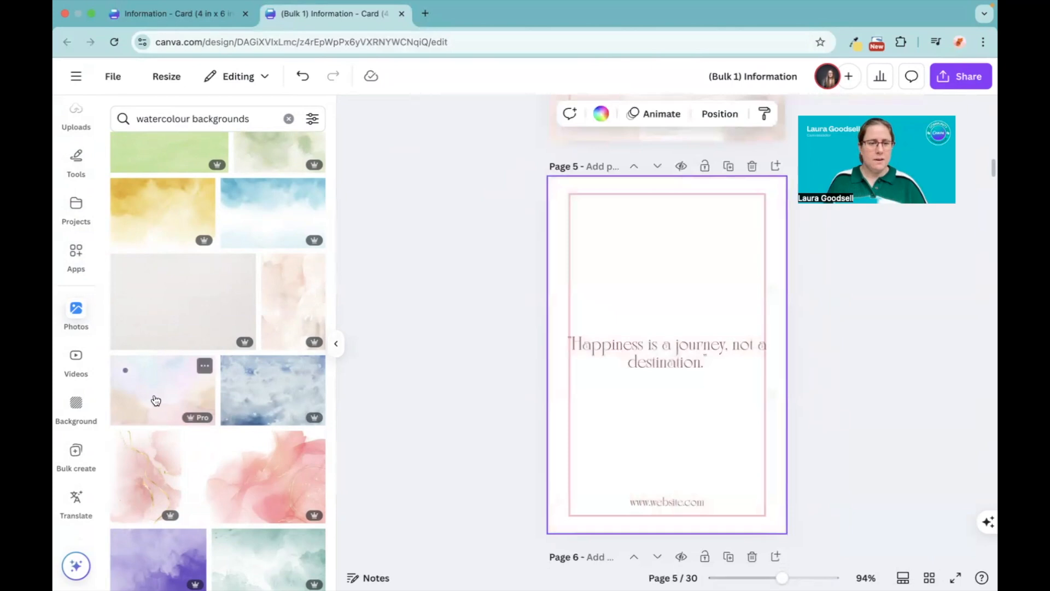
scroll(155, 401, down, 4)
click(154, 277)
right_click(617, 293)
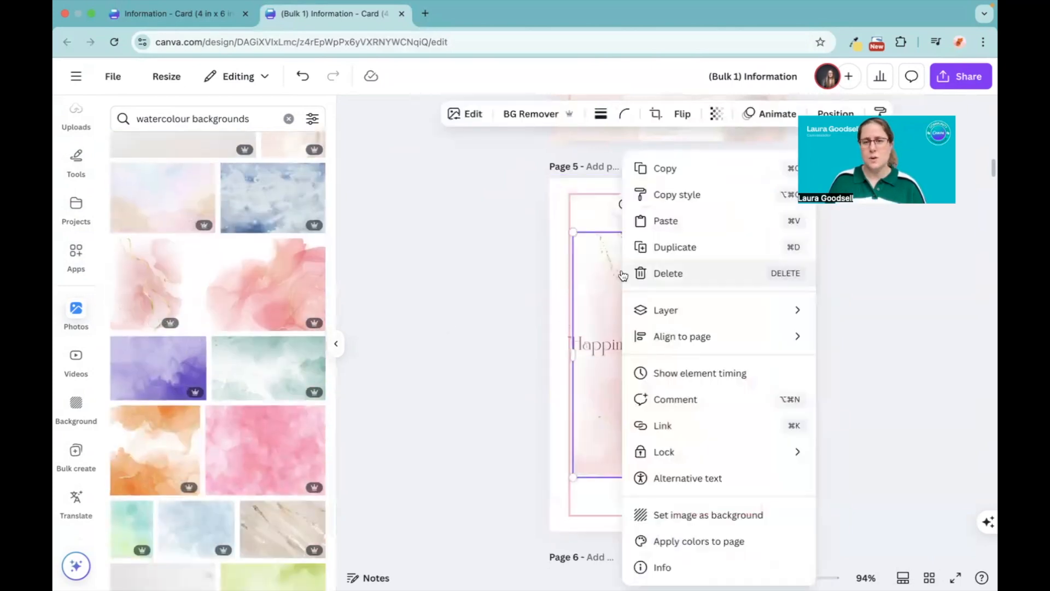
click(689, 514)
Step: Replace page 6's background with the pink-to-green watercolour photo, rotated a quarter turn so the pink is at the top
scroll(491, 469, down, 6)
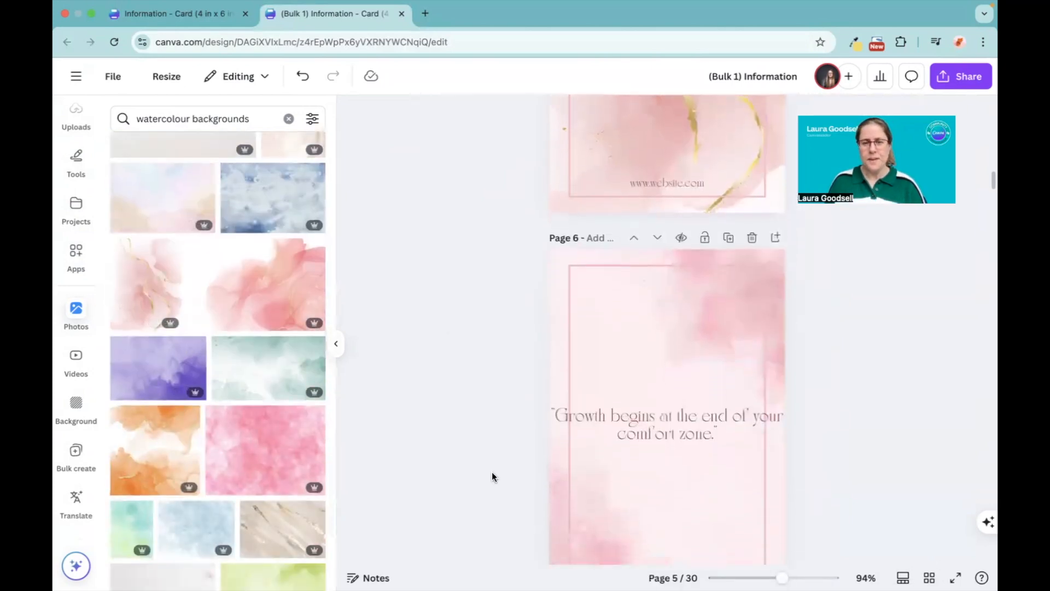
click(549, 474)
key(Delete)
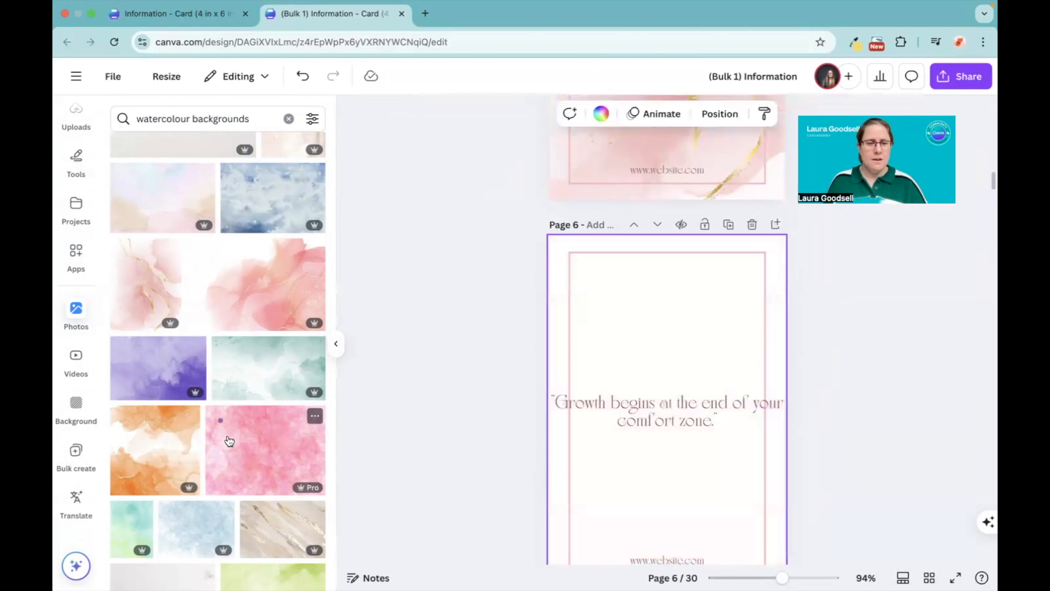
scroll(227, 436, down, 10)
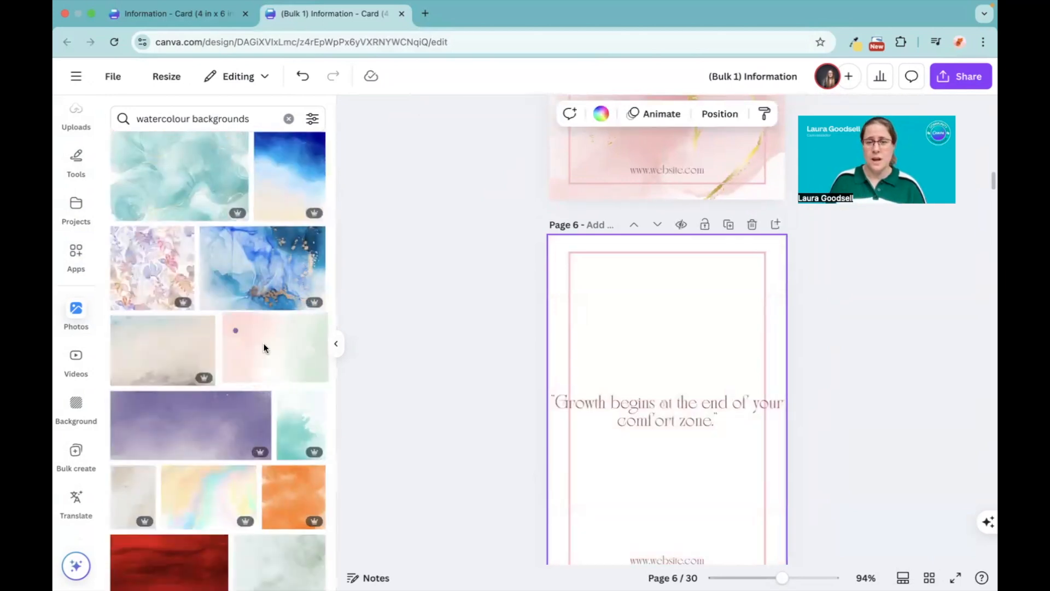
click(276, 355)
drag(667, 506, 574, 413)
right_click(678, 418)
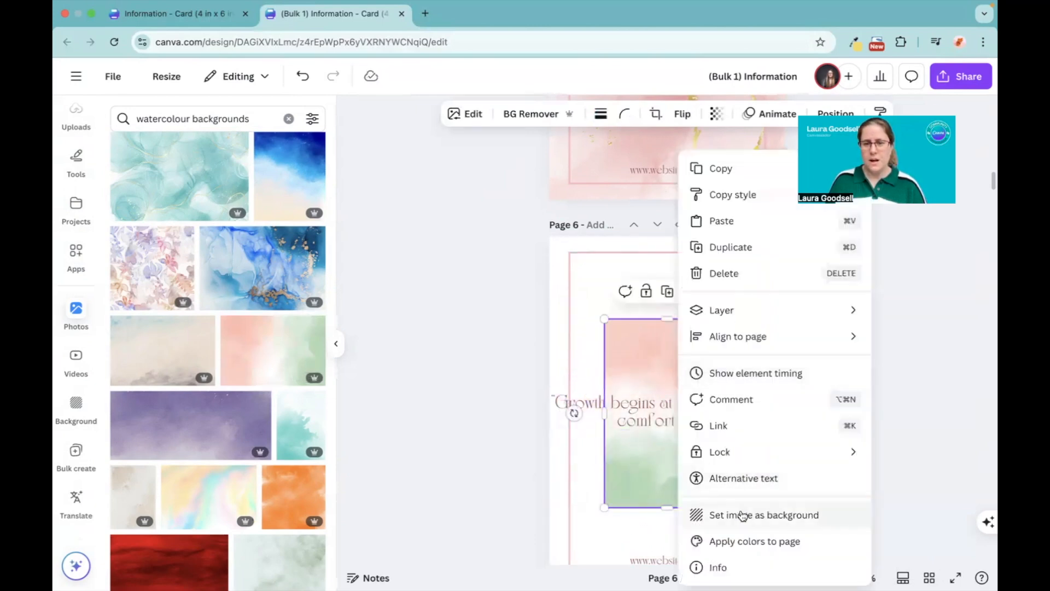
click(706, 515)
Step: Narrow the sayings' text boxes on pages 6 and 5 to fit inside the border, and reposition page 5's text at the centre
click(659, 403)
drag(549, 414, 648, 412)
scroll(648, 411, up, 5)
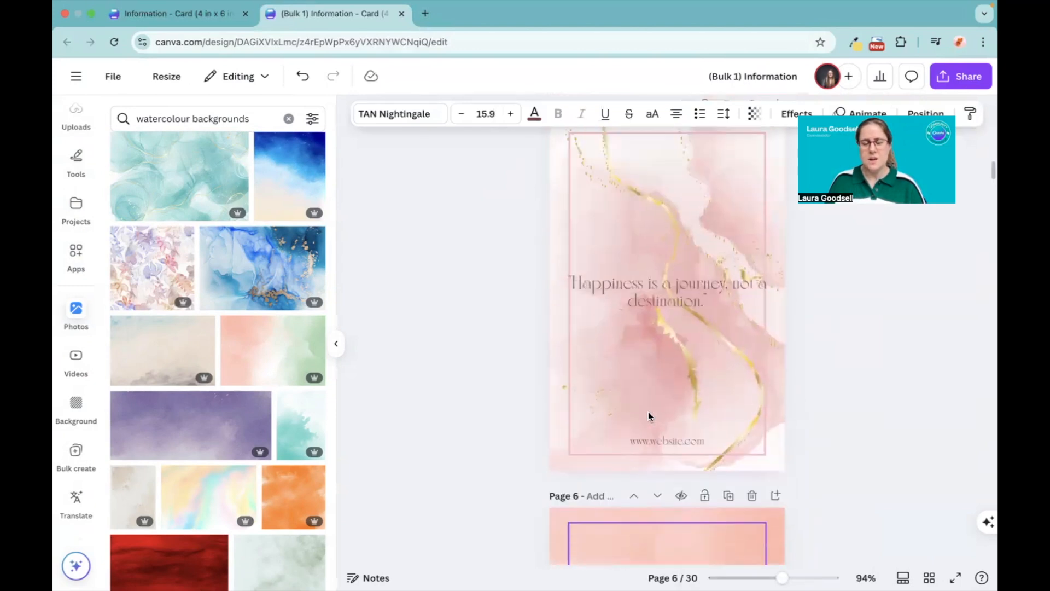
scroll(648, 411, up, 2)
click(561, 353)
drag(545, 361, 638, 359)
drag(713, 418, 675, 362)
click(469, 360)
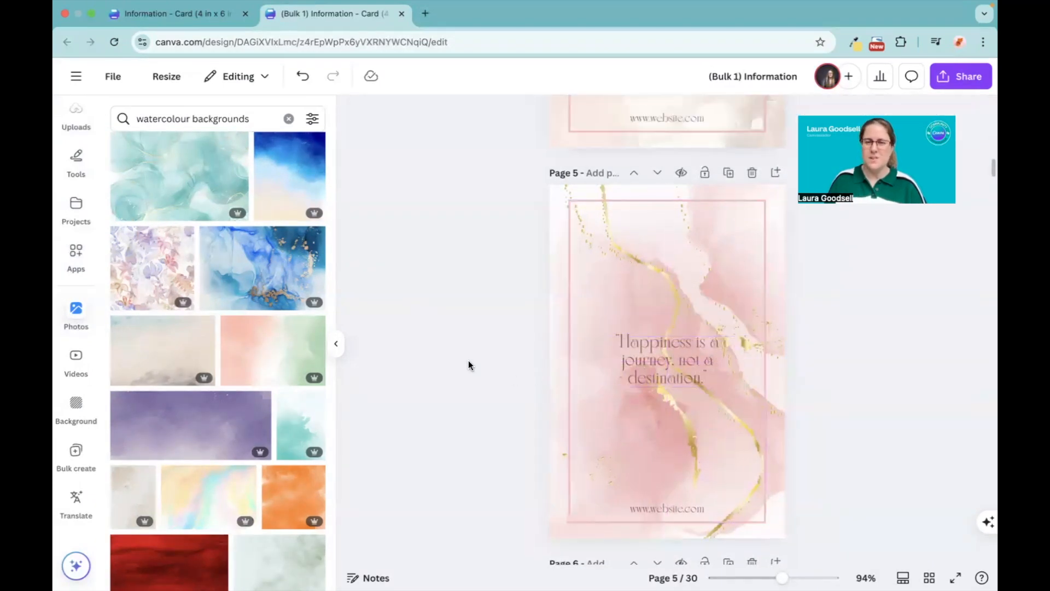
Step: Narrow the saying's text box on page 4 to three lines and centre it within the border
scroll(618, 343, up, 5)
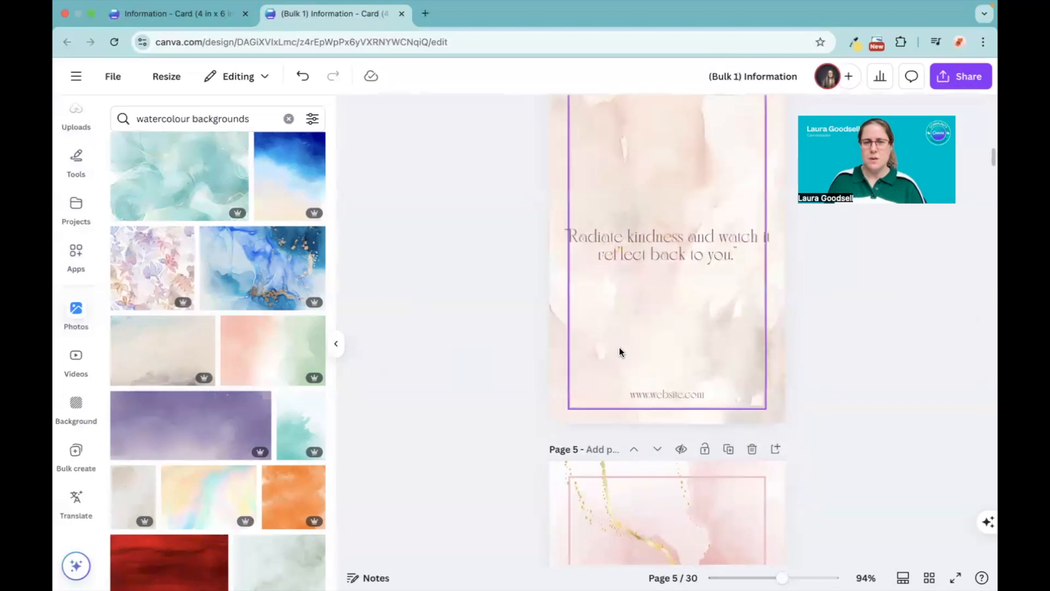
click(627, 271)
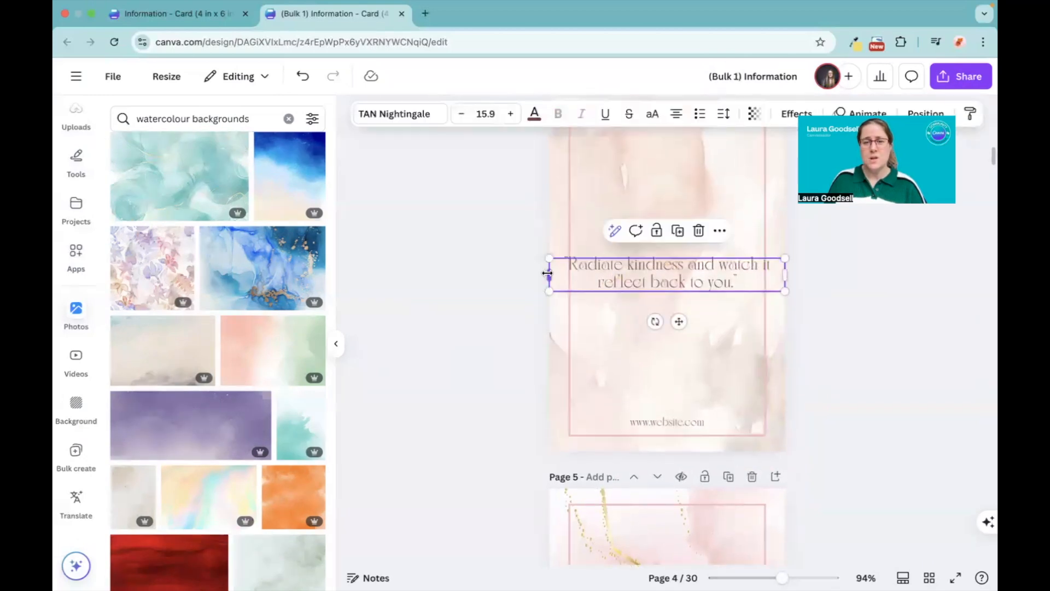
drag(547, 273, 633, 272)
drag(706, 272, 670, 272)
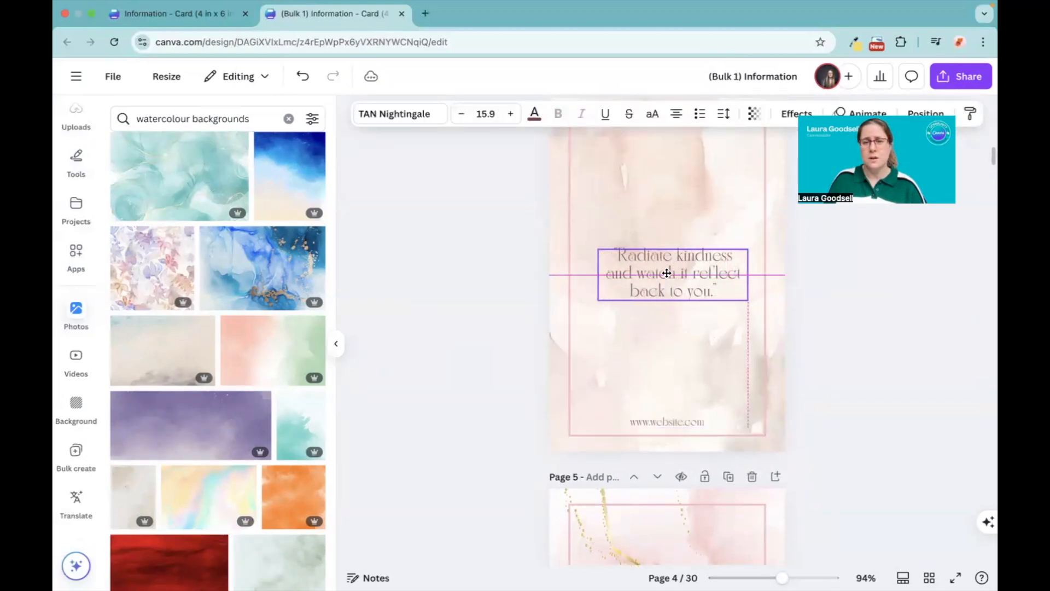
Step: Delete the pink watercolour background from page 2
scroll(460, 283, up, 10)
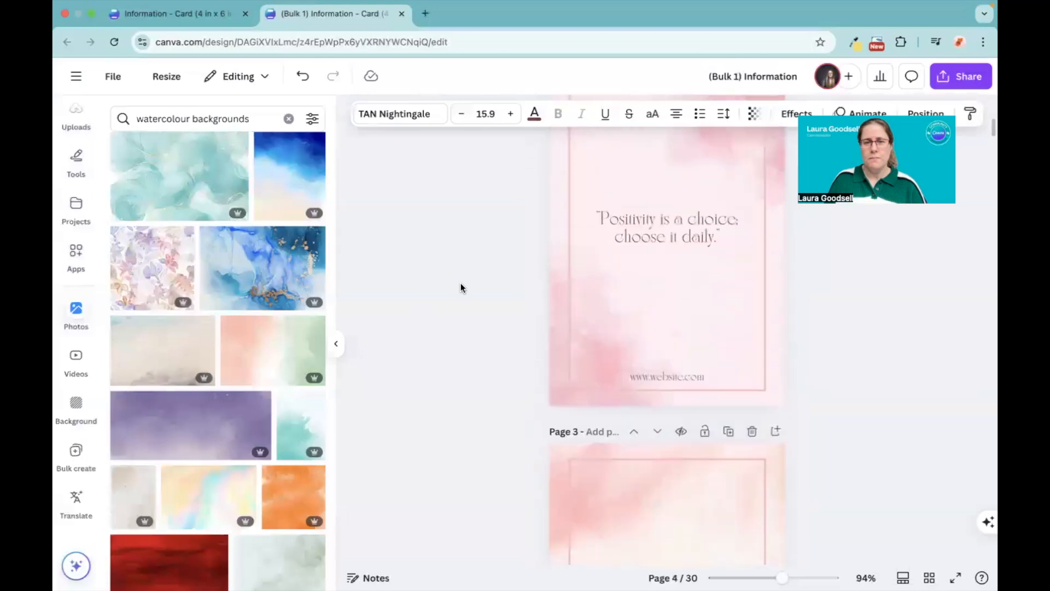
scroll(461, 284, up, 9)
scroll(557, 390, down, 5)
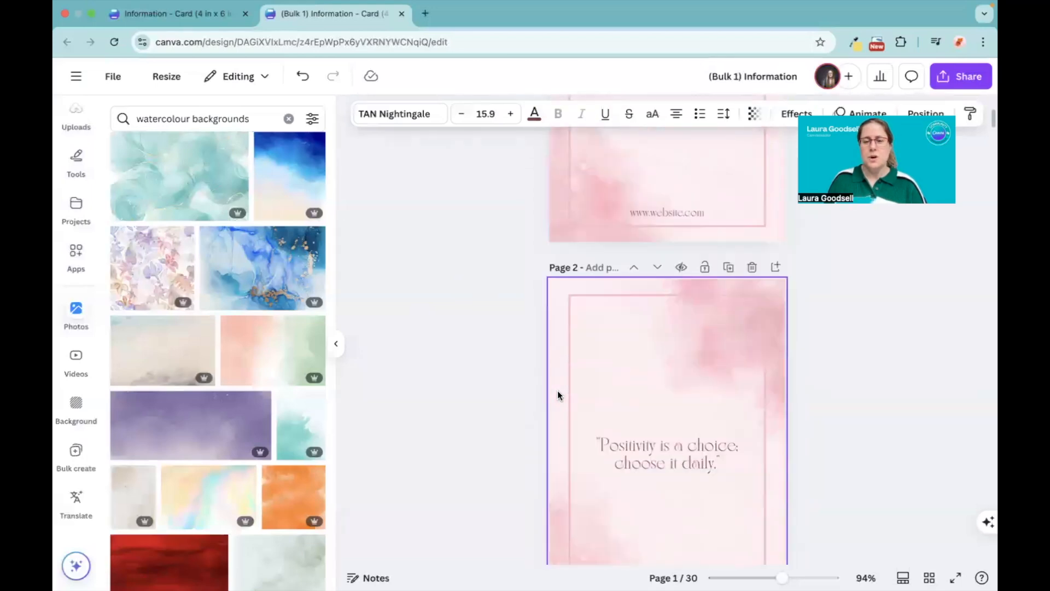
scroll(557, 390, down, 2)
click(557, 389)
key(Delete)
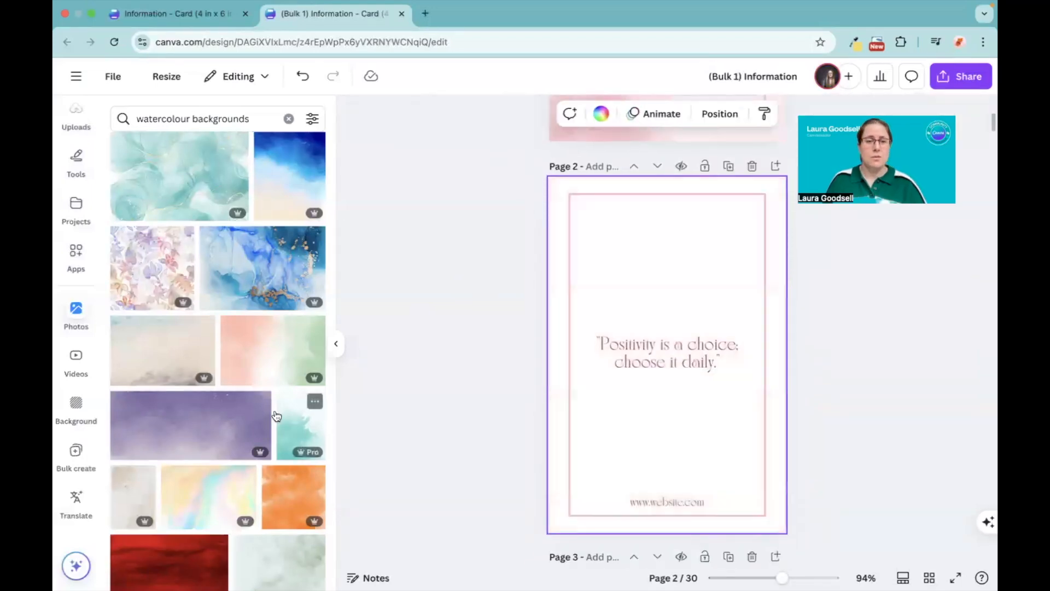
Step: Add a yellow-green watercolour photo to page 2 and set it as the page background
scroll(230, 421, down, 10)
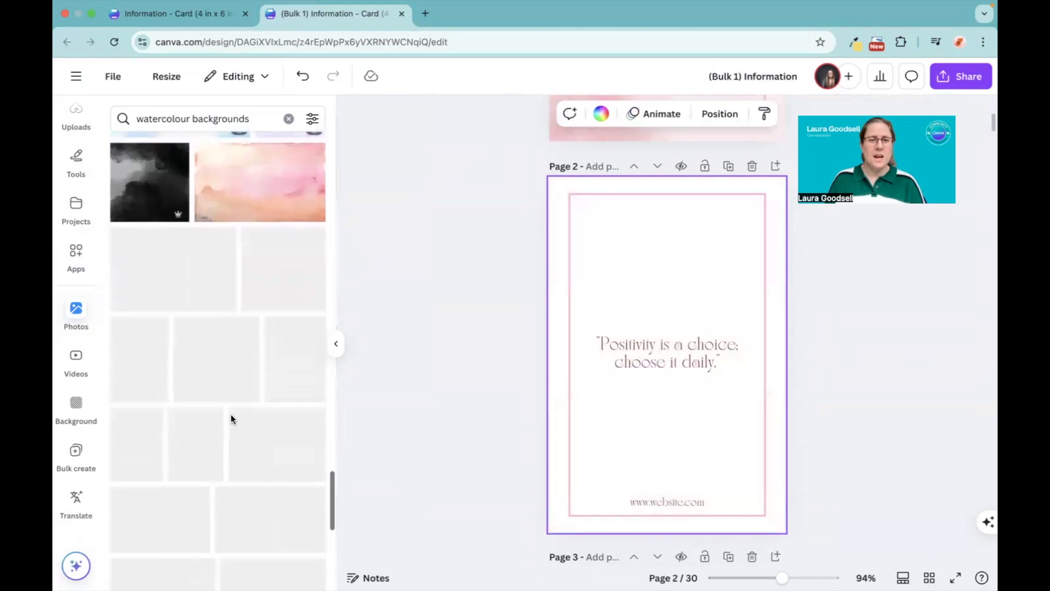
scroll(231, 418, down, 6)
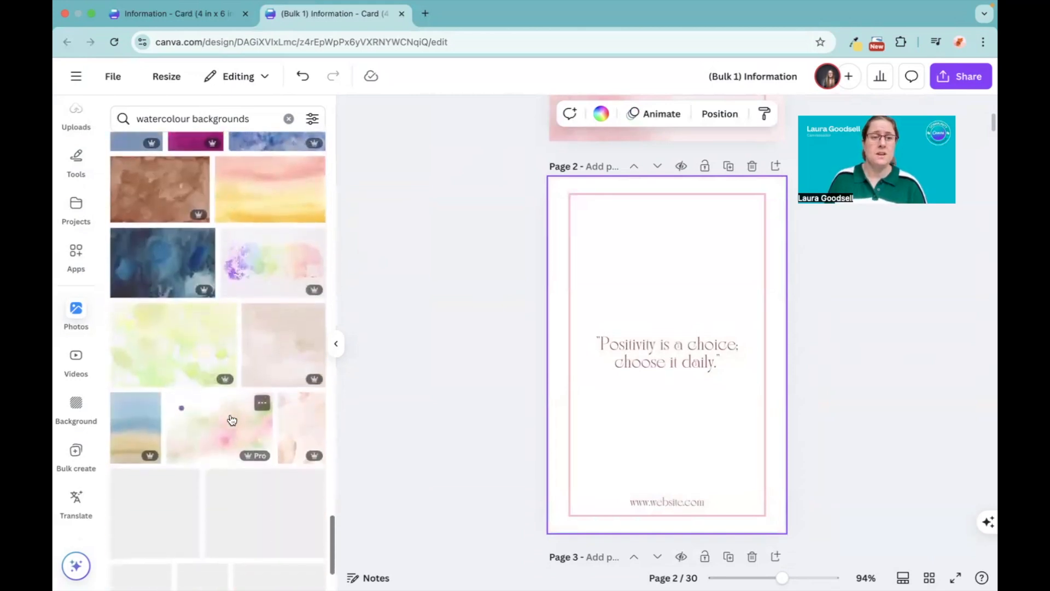
scroll(231, 417, down, 1)
click(176, 294)
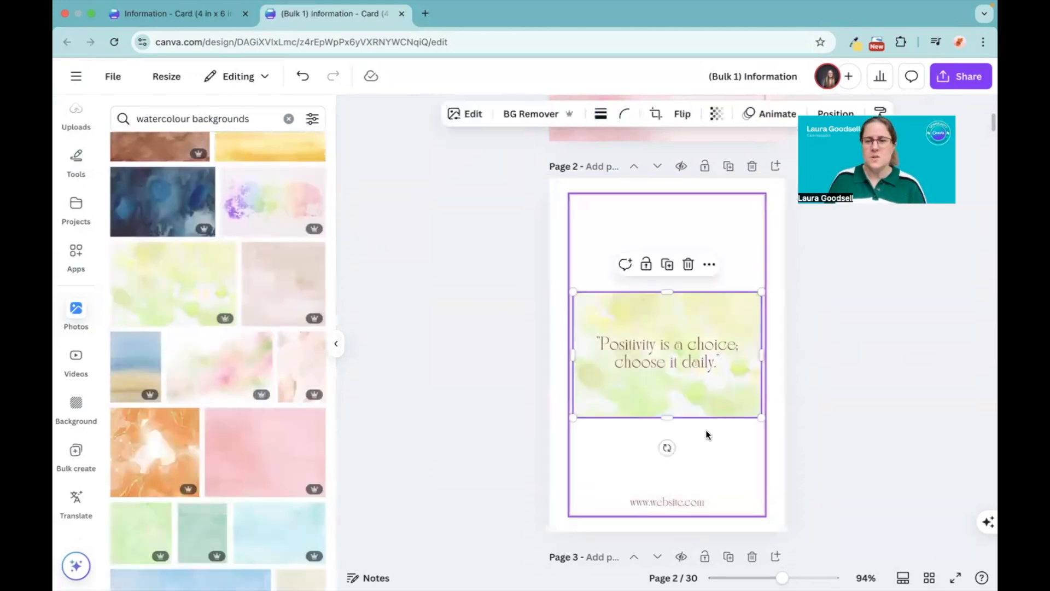
right_click(665, 378)
click(712, 516)
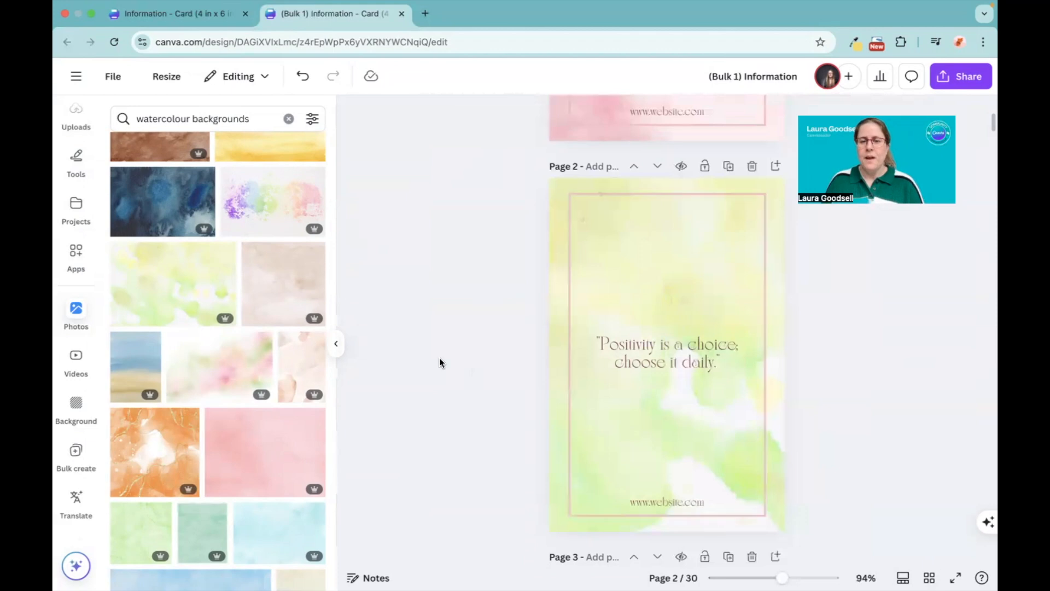
Step: Recolour the border frame on page 2 with the off-white #f6f7f6 taken from the background photo's colours
scroll(440, 362, down, 2)
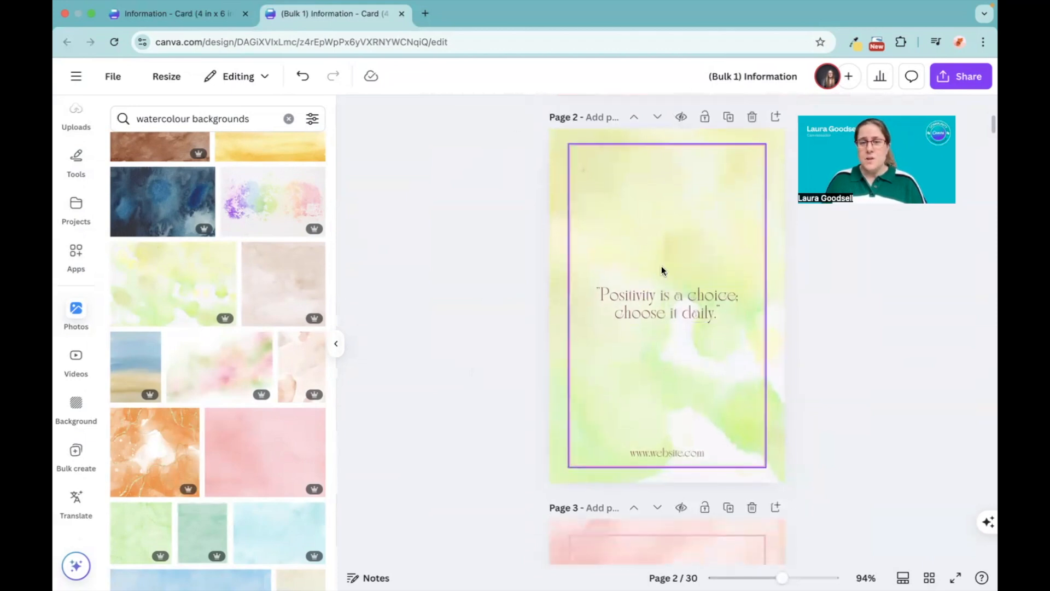
click(568, 369)
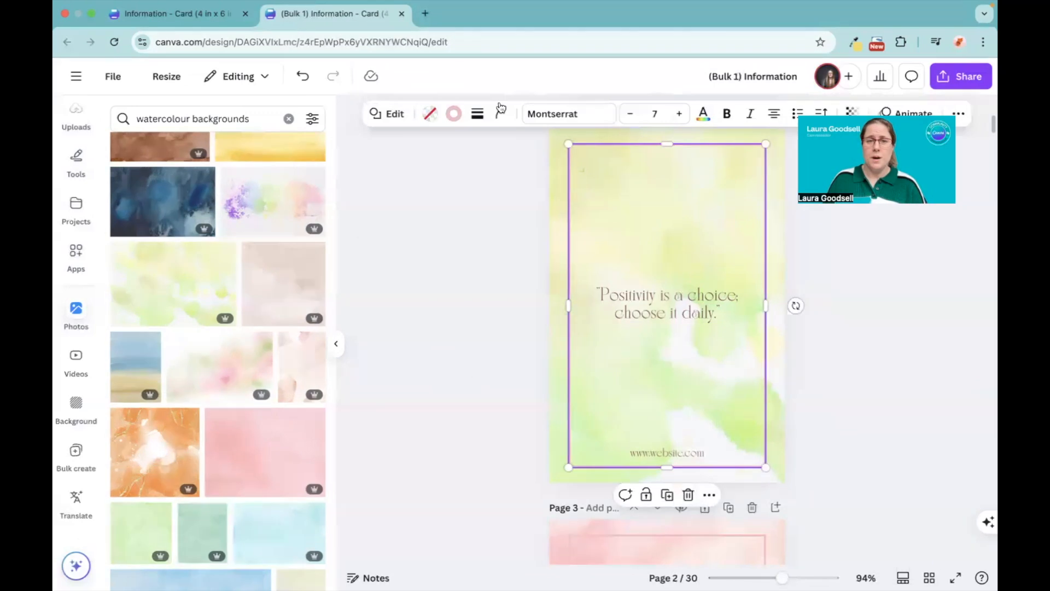
click(453, 114)
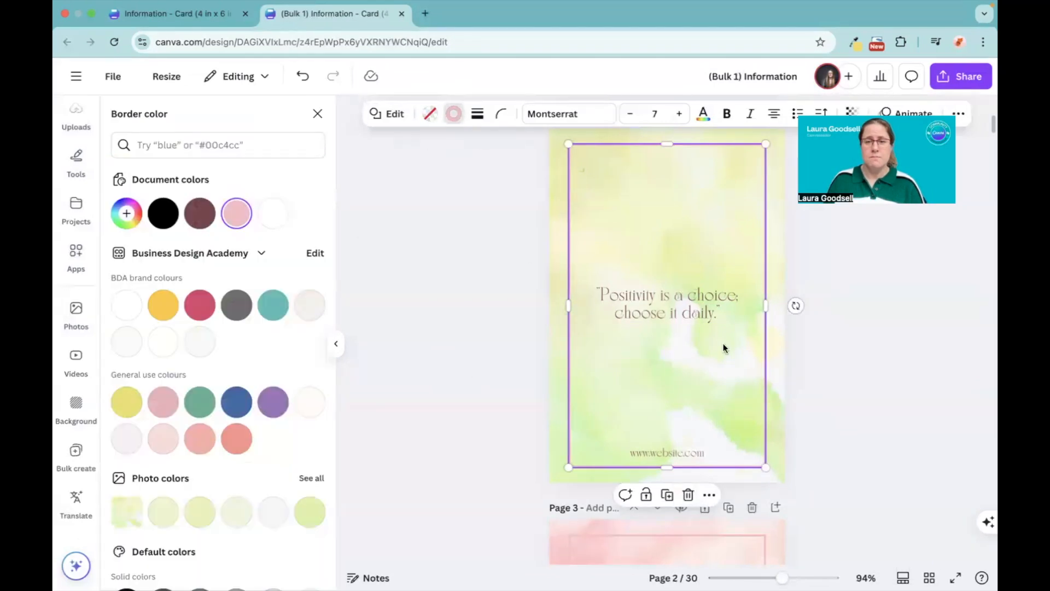
scroll(171, 416, down, 3)
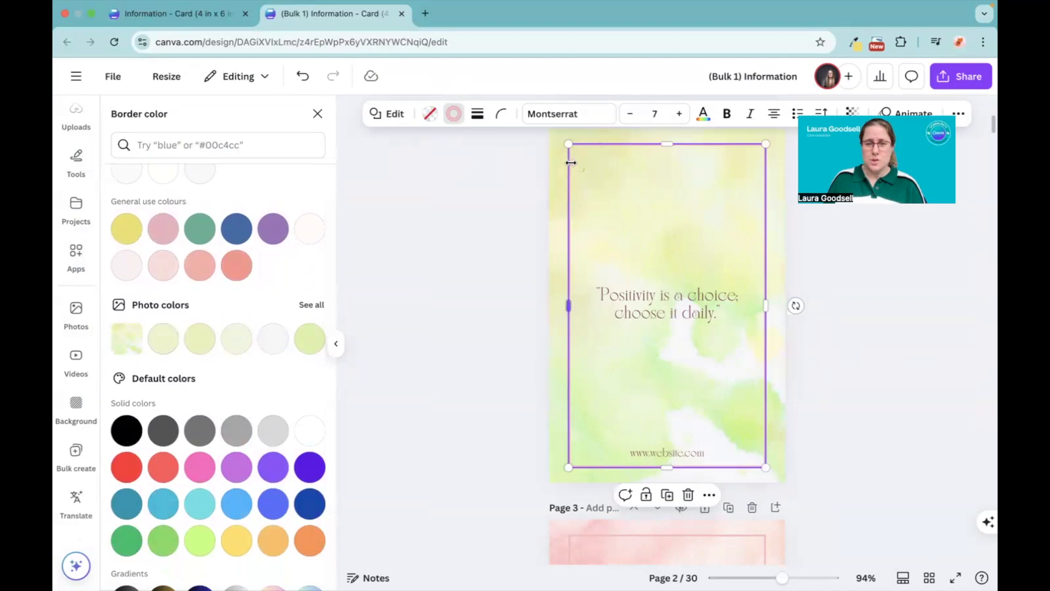
click(309, 338)
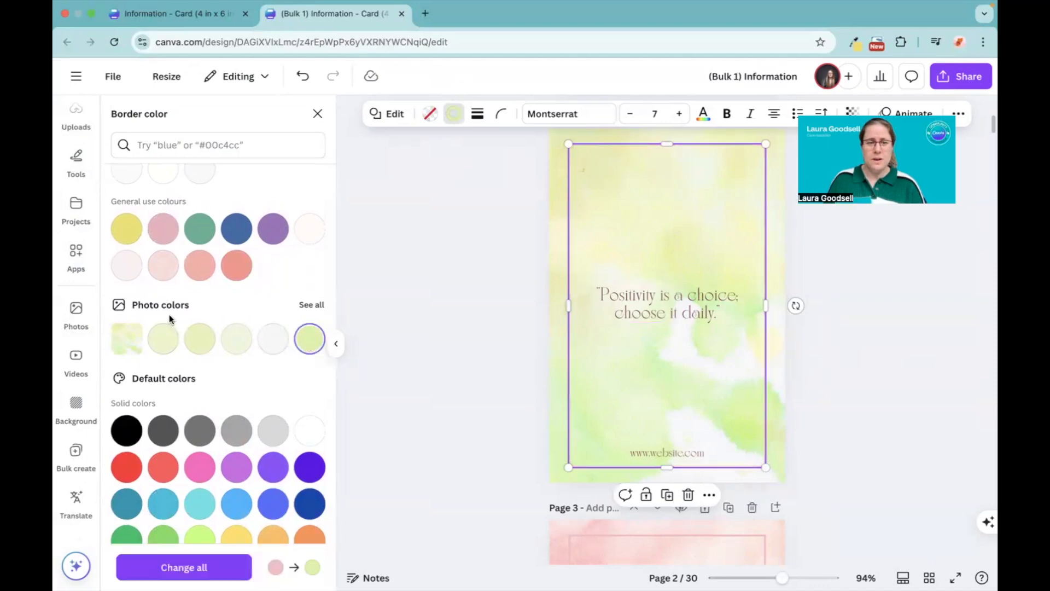
scroll(164, 323, up, 3)
scroll(171, 320, down, 2)
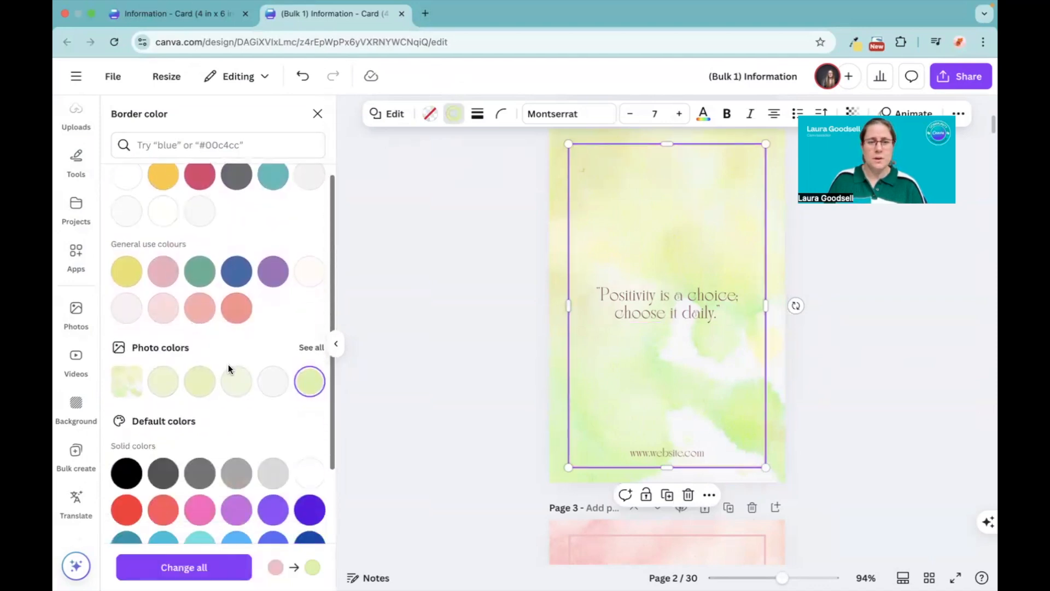
click(272, 382)
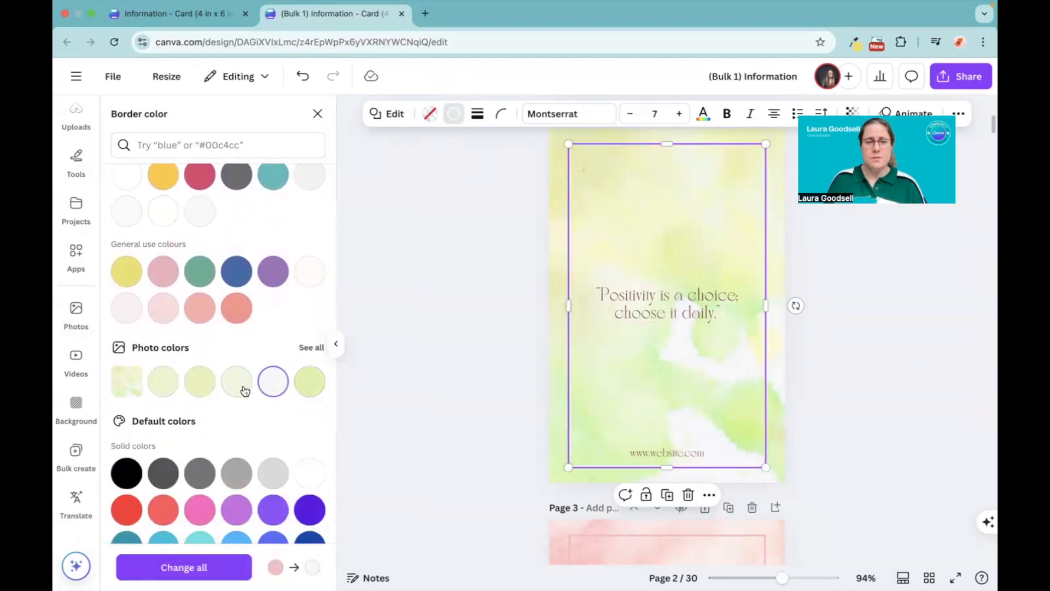
Step: Recolour both the saying and the website text on page 2 with the green from the brand's general use colours
click(668, 294)
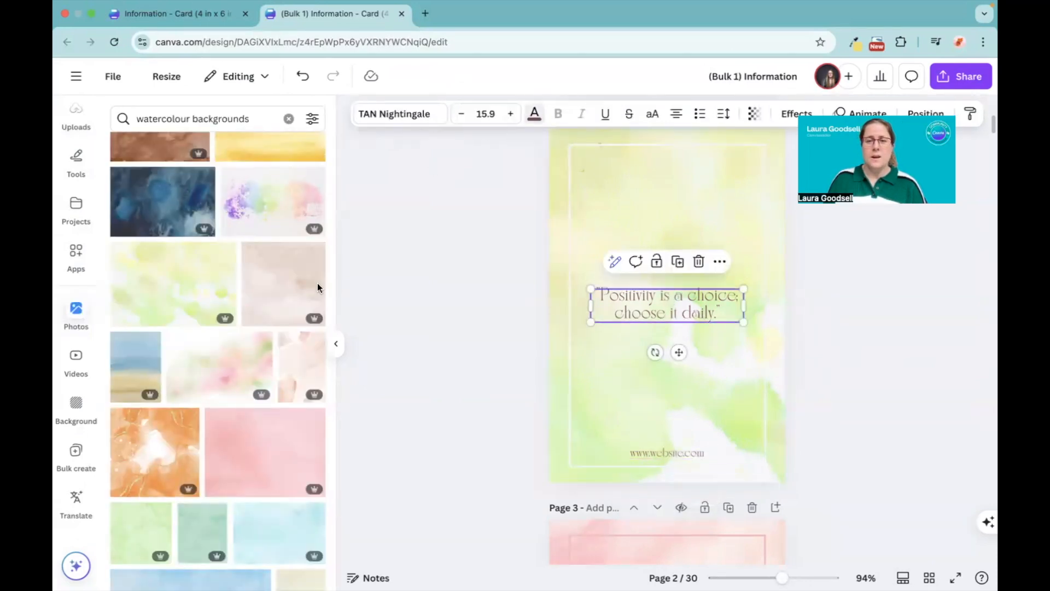
click(534, 113)
scroll(216, 342, down, 3)
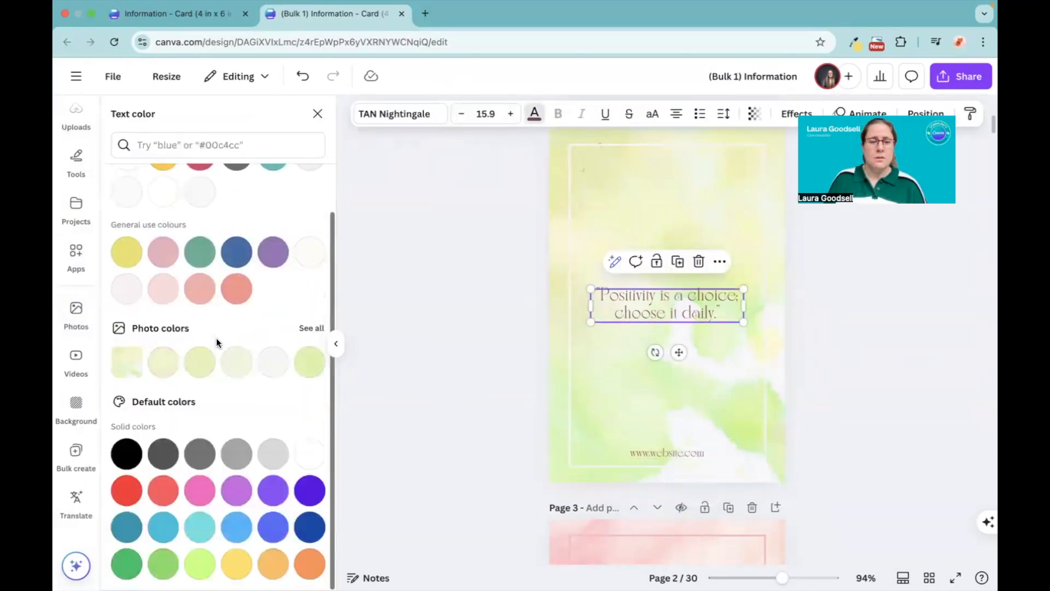
click(200, 252)
click(653, 454)
click(199, 252)
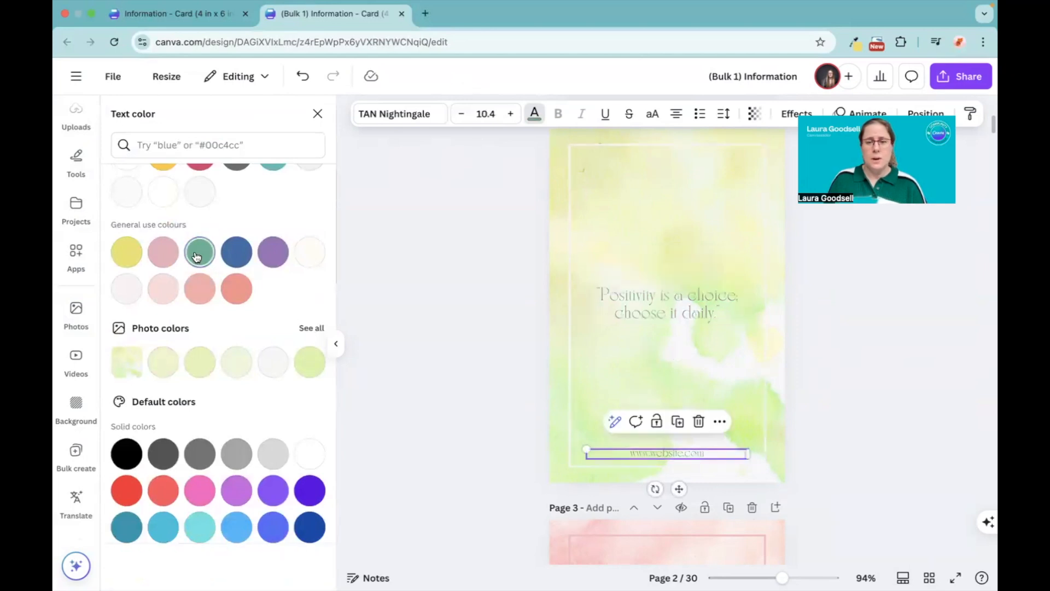
key(Escape)
key(Escape)
Step: Review all the cards together in the page grid, and return to the single-page editing view
scroll(463, 341, up, 8)
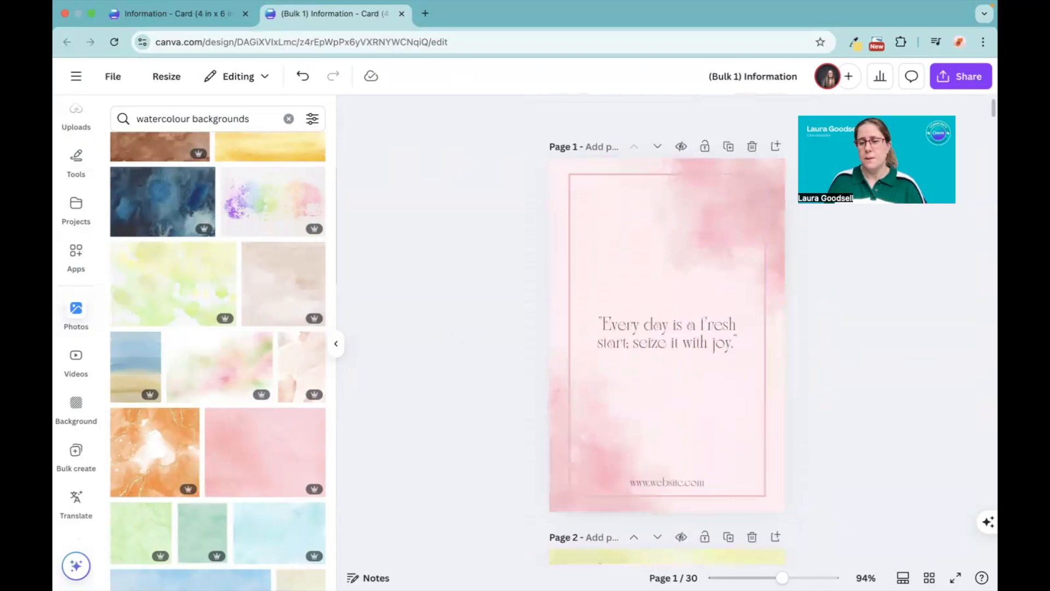
click(929, 578)
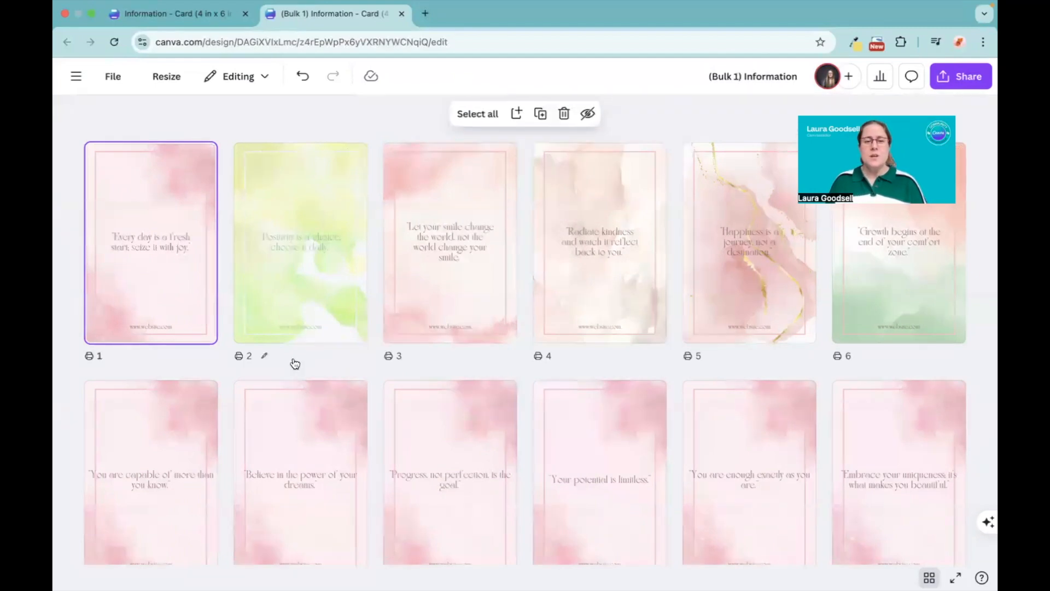
scroll(294, 362, down, 15)
scroll(293, 362, up, 15)
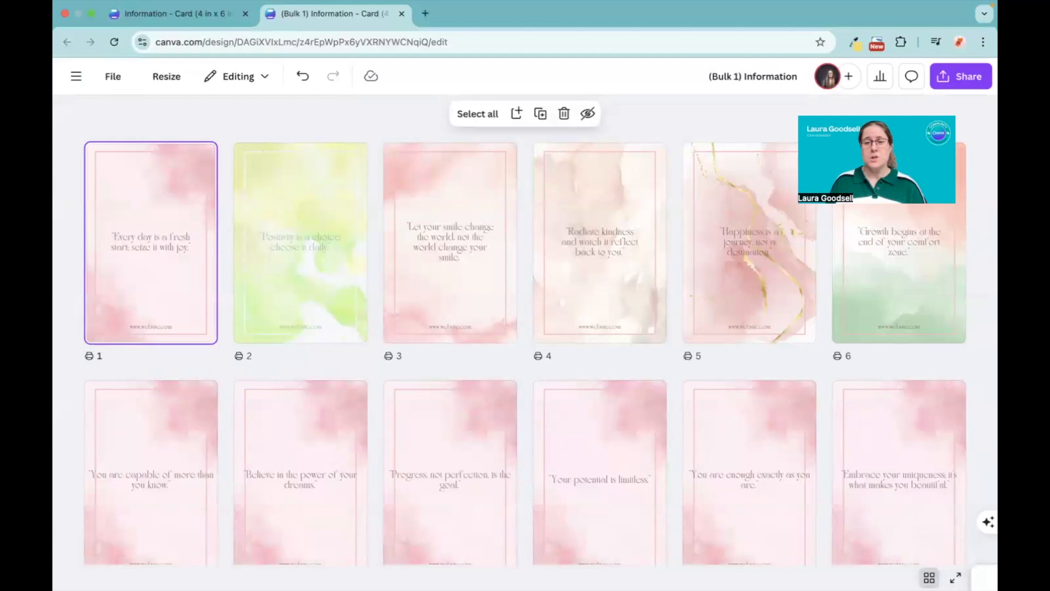
click(929, 578)
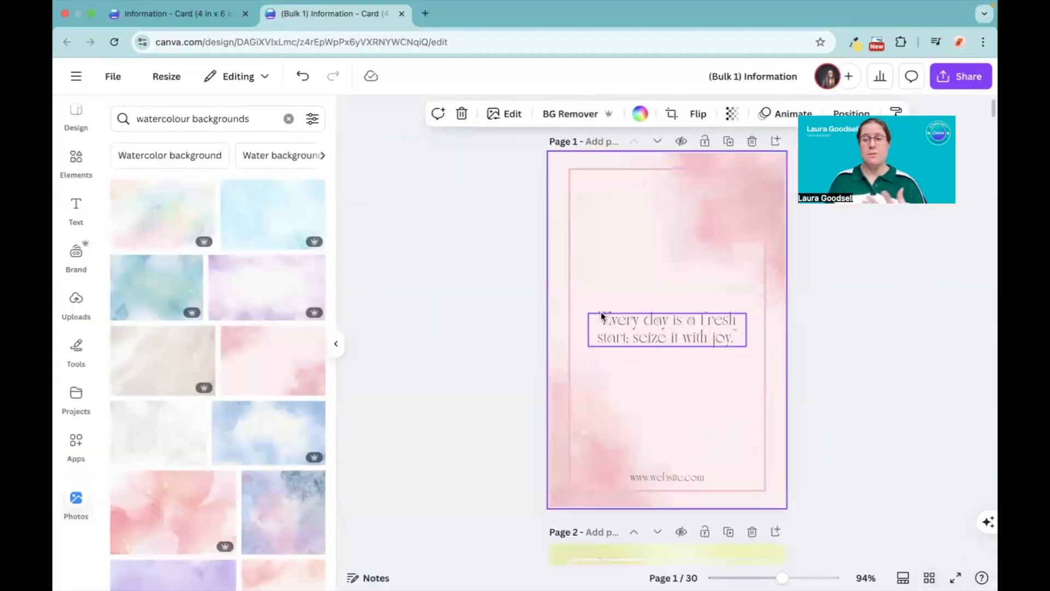
Step: Change the font of page 1's saying to TAN Angleton and apply the replacement across the whole design
click(629, 326)
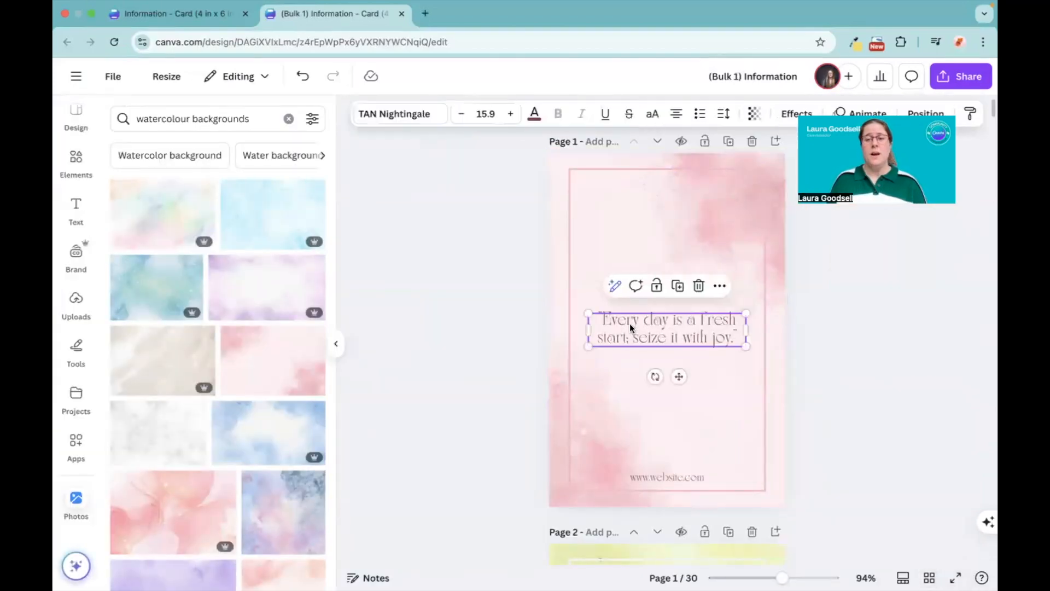
click(385, 115)
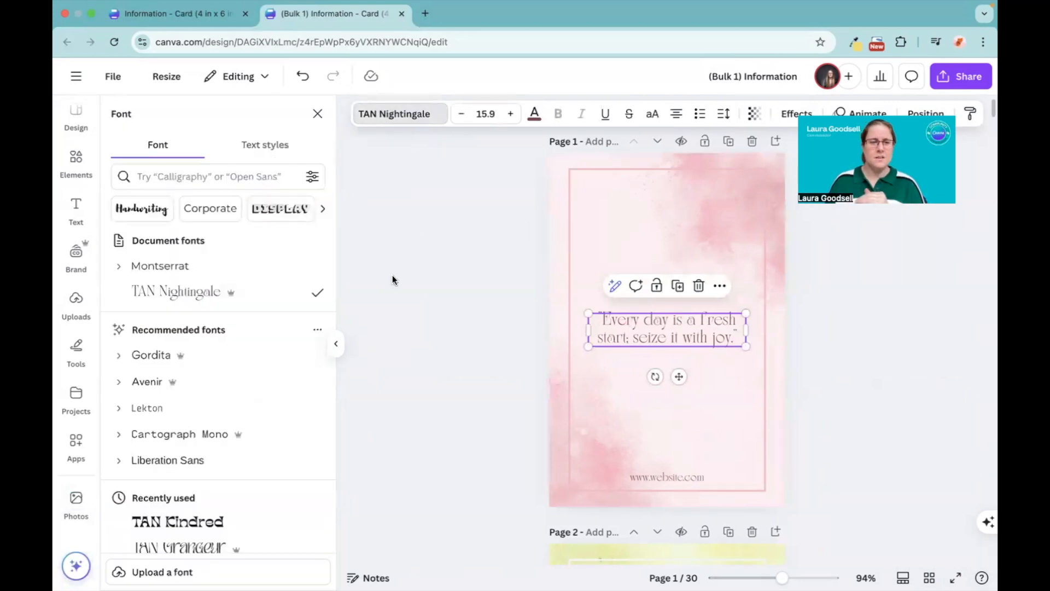
scroll(230, 338, down, 5)
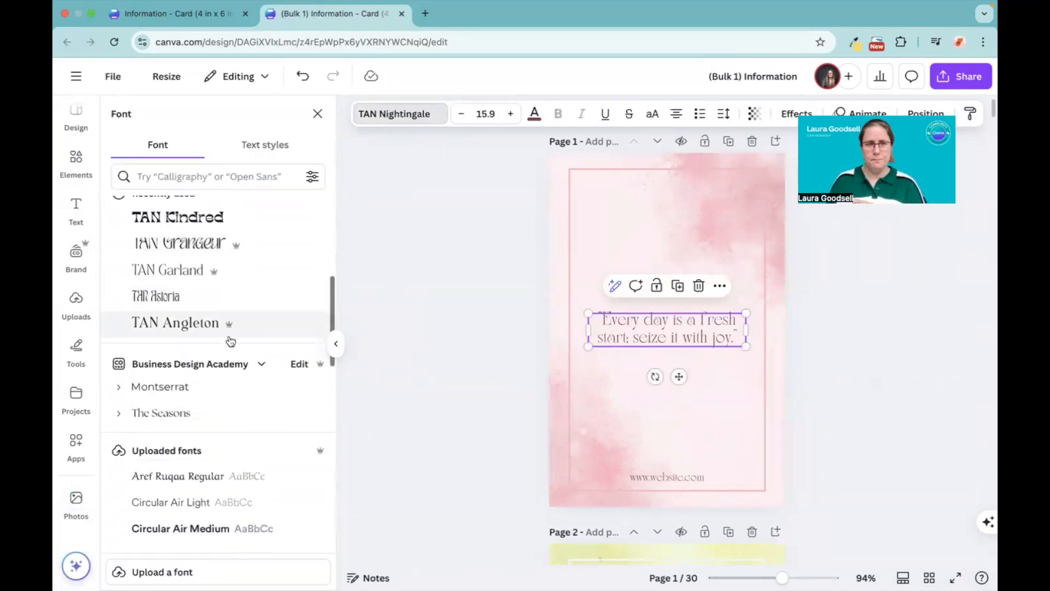
click(188, 327)
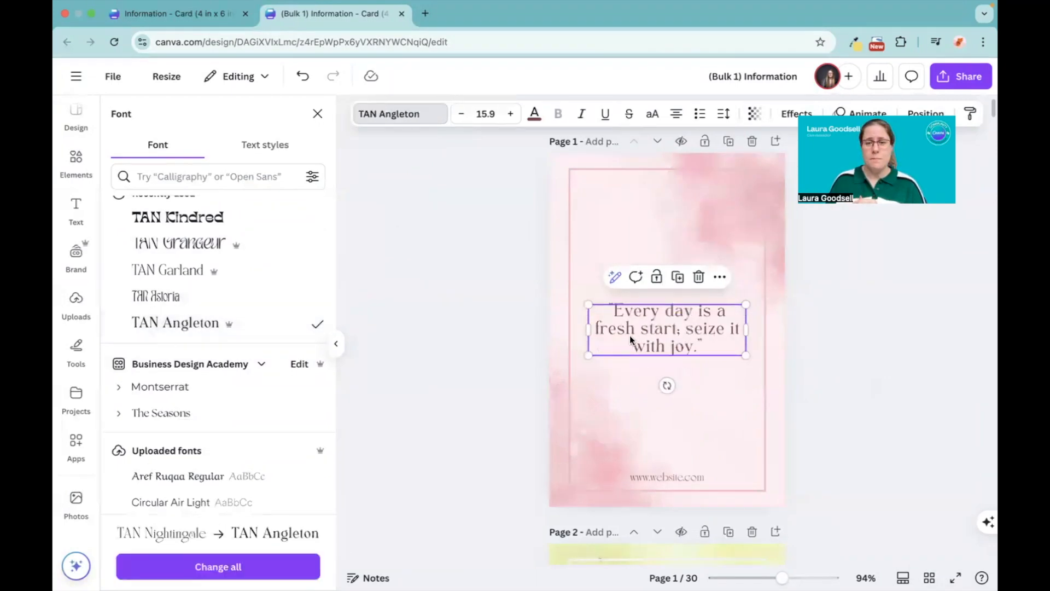
click(201, 567)
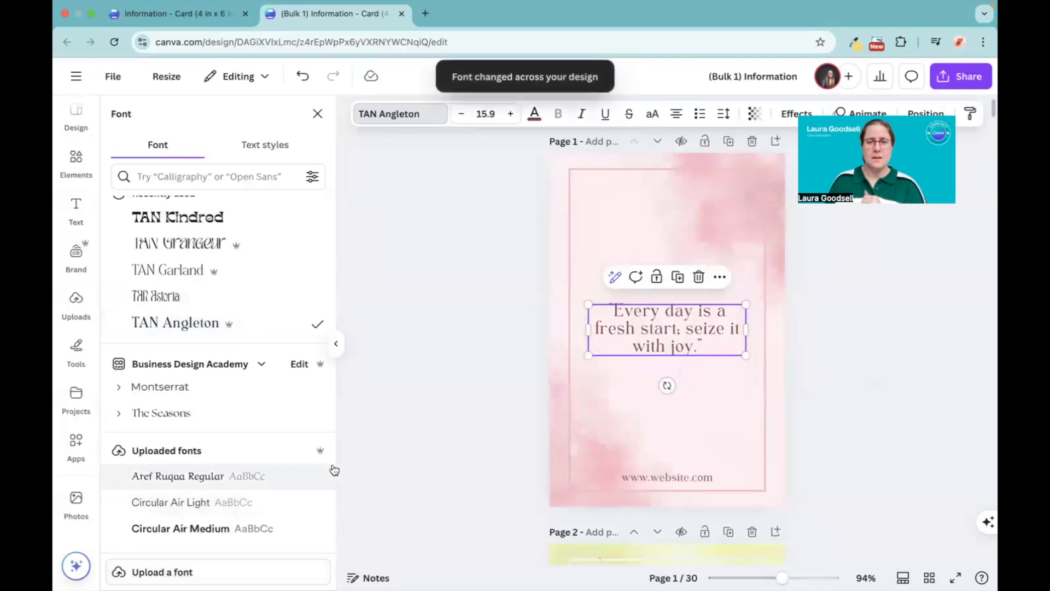
Step: Narrow the saying's text box on page 7 to the border's width and centre it on the card
scroll(493, 436, down, 15)
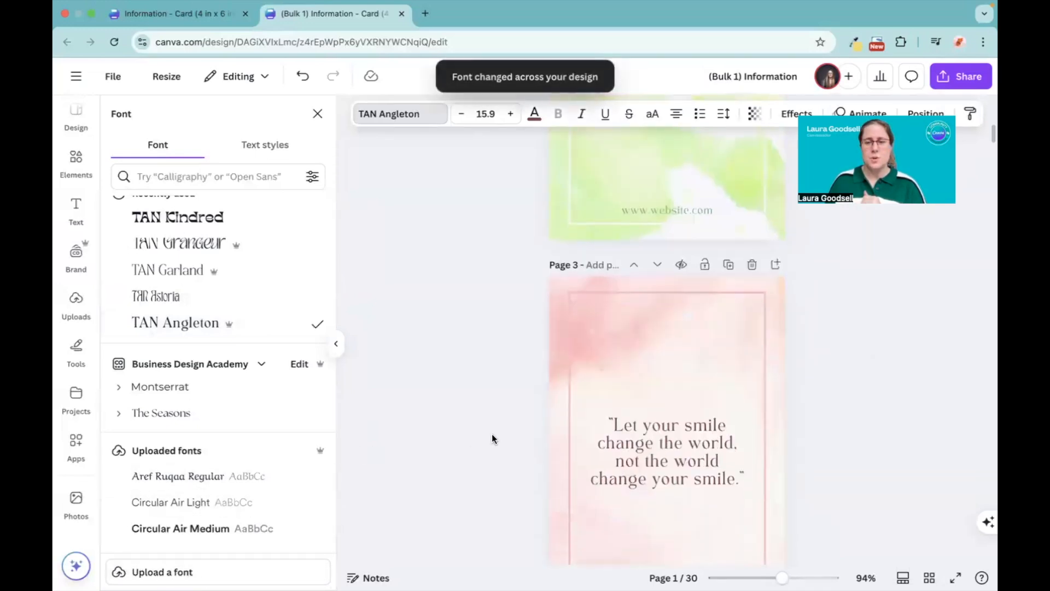
scroll(495, 438, down, 15)
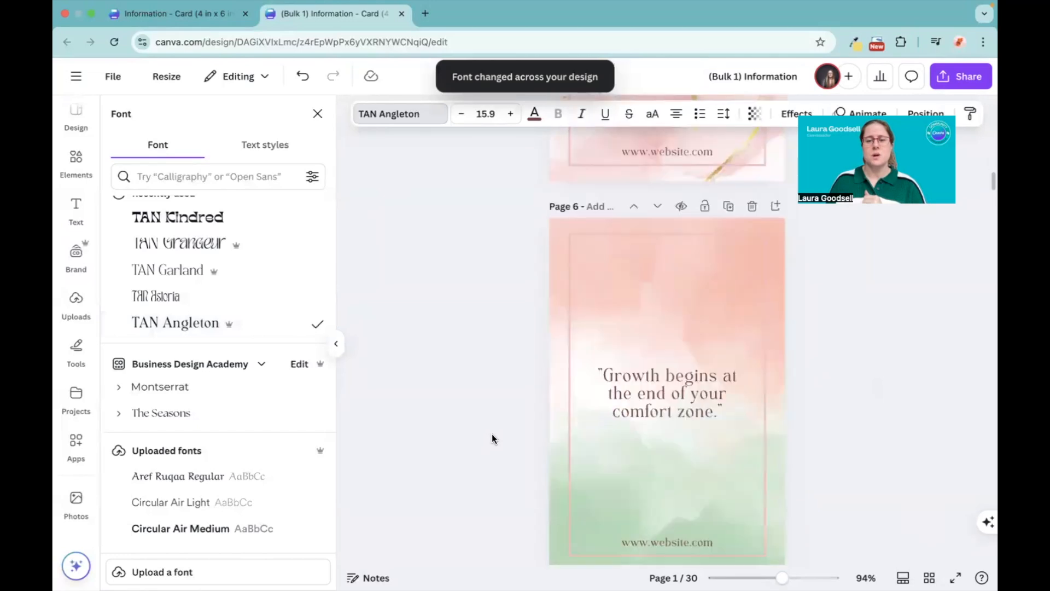
scroll(494, 437, down, 1)
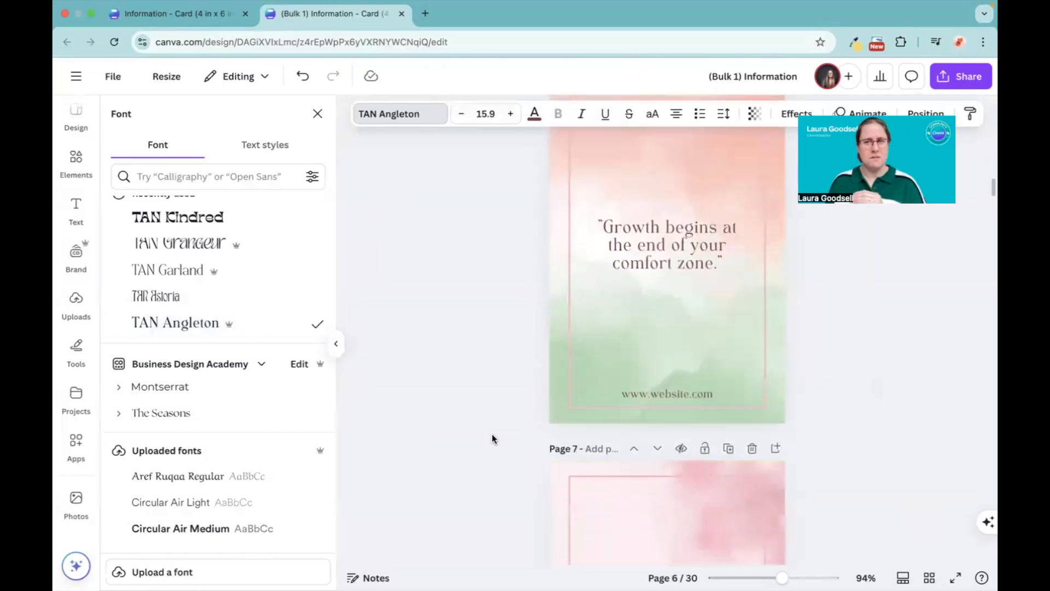
scroll(492, 436, down, 5)
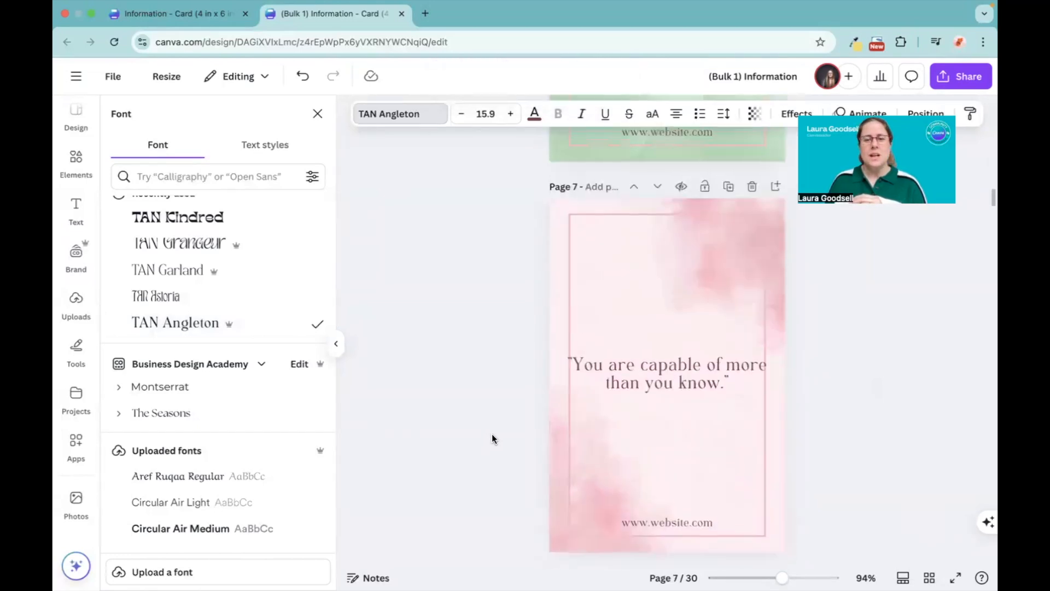
scroll(576, 377, up, 3)
click(583, 475)
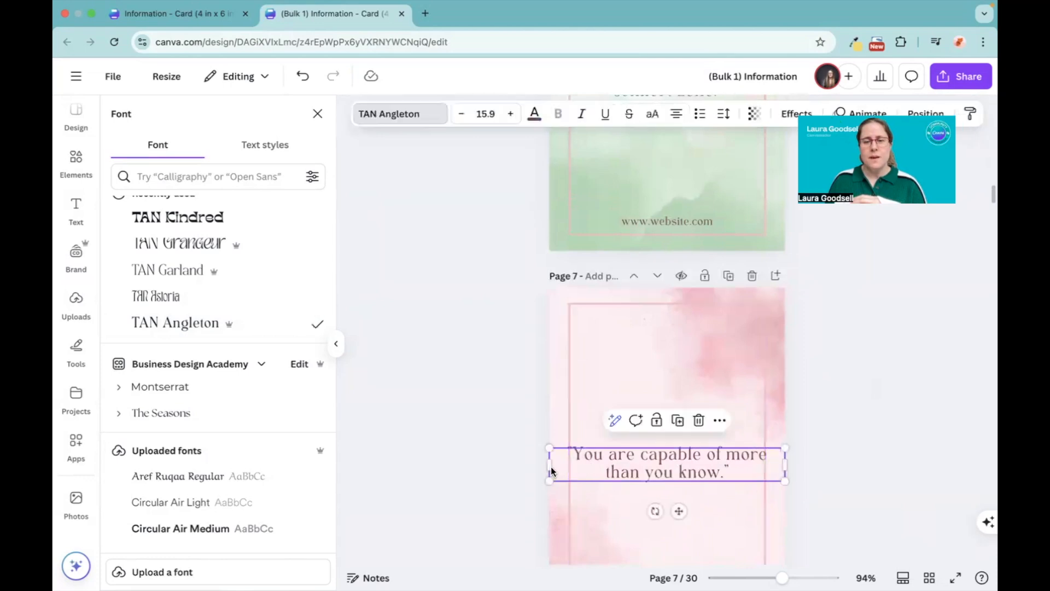
drag(550, 464, 586, 461)
drag(654, 465, 636, 466)
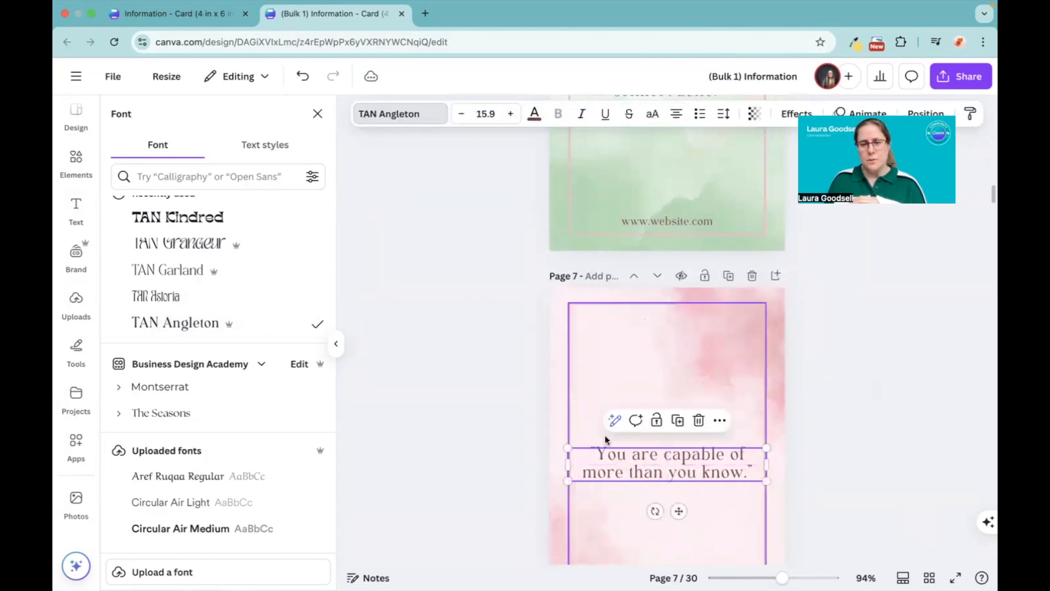
Step: Set page 7's border frame to white and apply the colour change to all pages
click(570, 400)
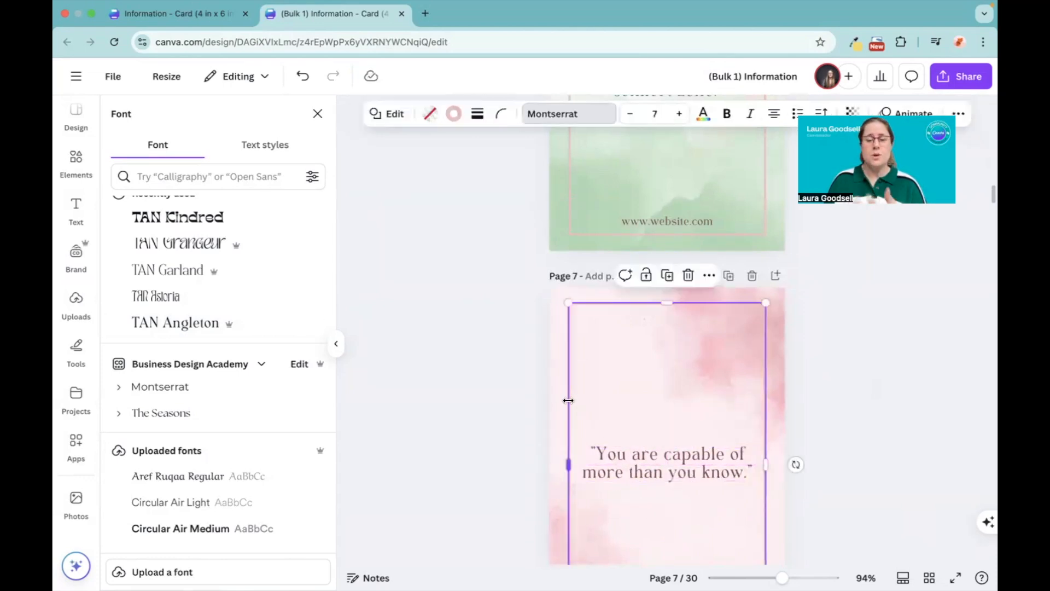
click(455, 116)
click(127, 253)
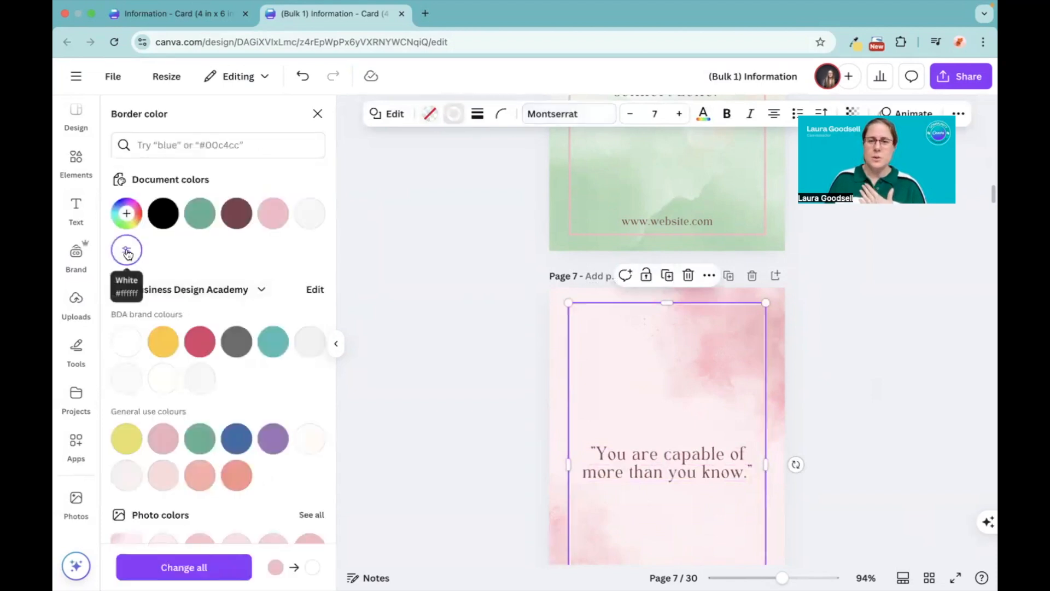
click(180, 569)
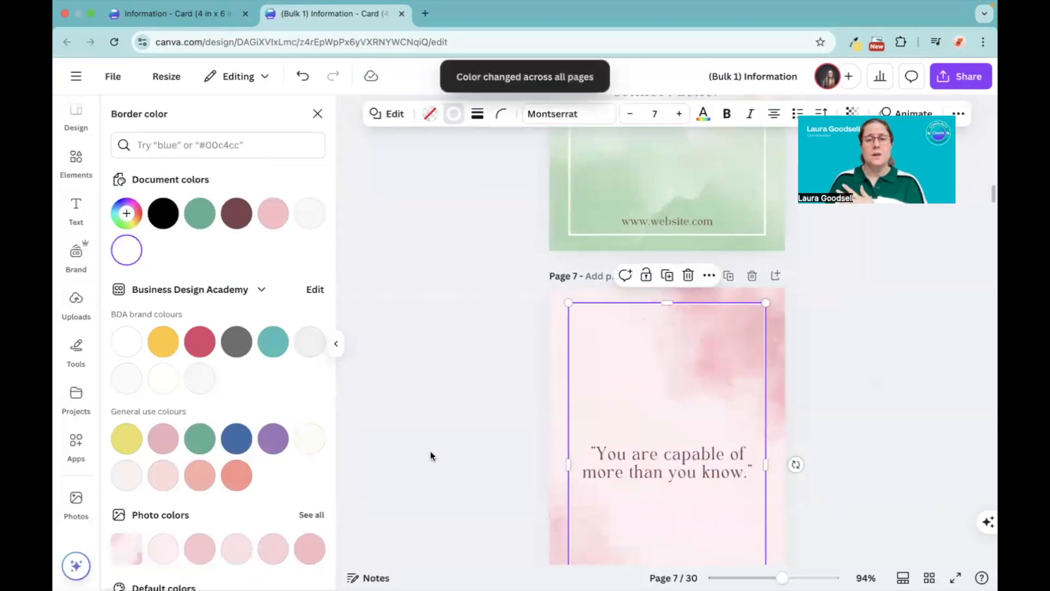
Step: Narrow the saying's text box on page 8 to fit inside the border and centre it on the card
scroll(460, 456, down, 8)
click(637, 416)
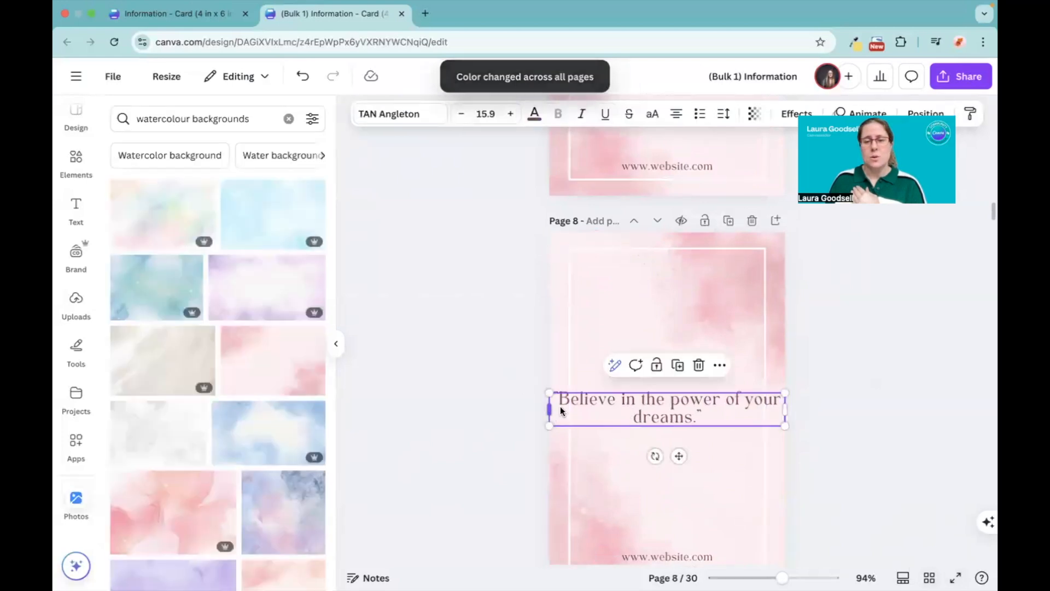
drag(550, 408, 617, 413)
drag(683, 417, 648, 412)
click(471, 432)
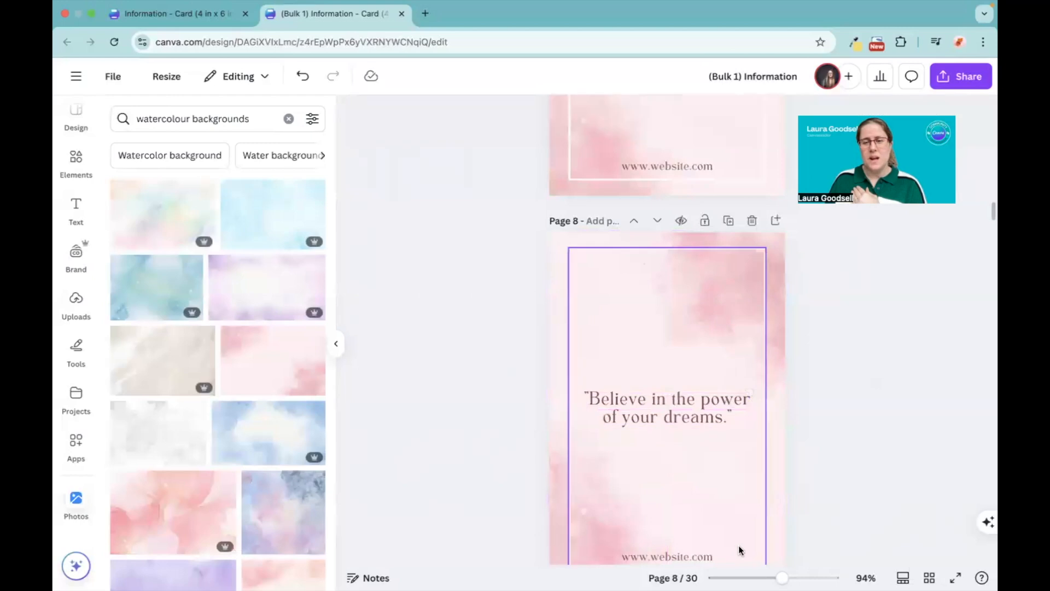
Step: Show all pages in the grid and check the font, borders and text fit across the cards
click(930, 578)
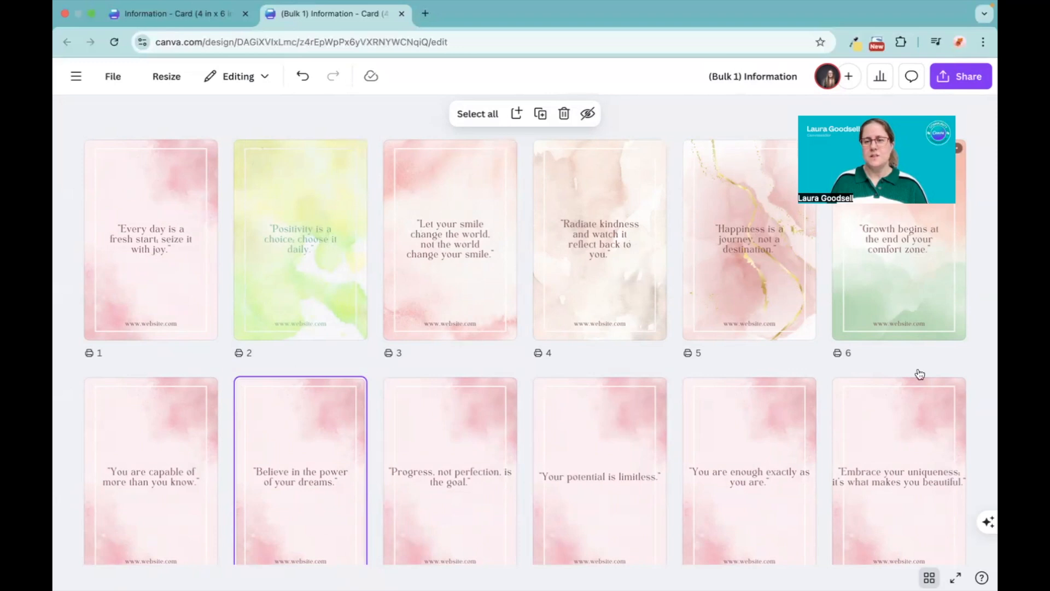
scroll(574, 465, down, 10)
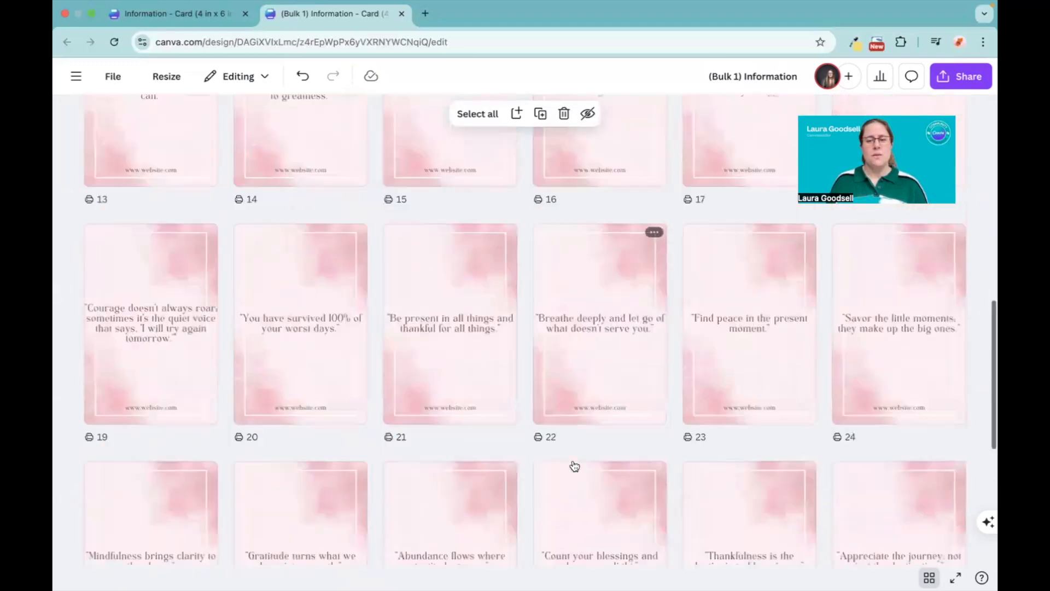
scroll(575, 466, down, 5)
scroll(575, 467, up, 15)
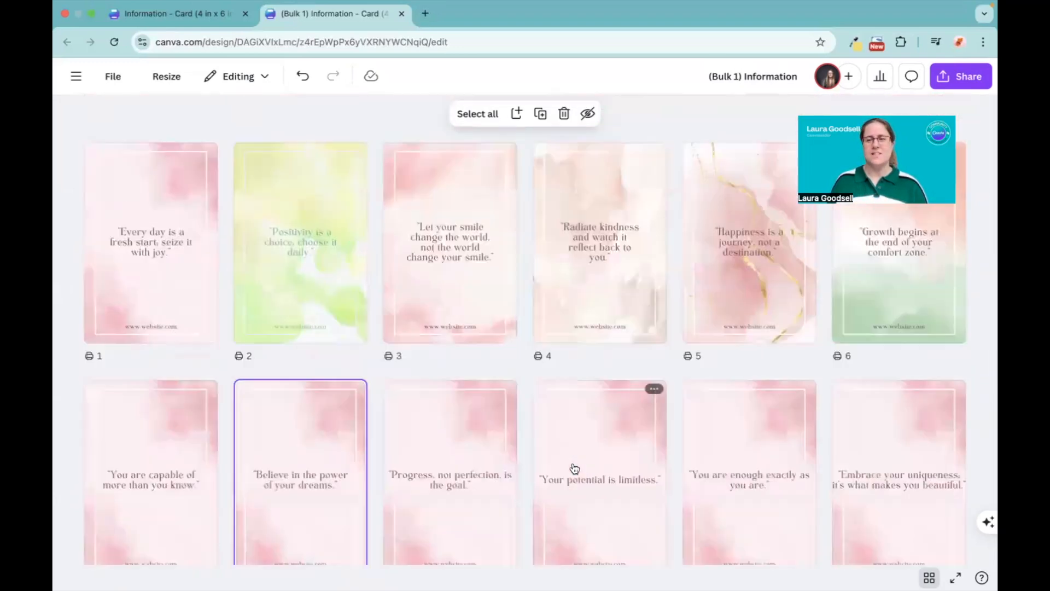